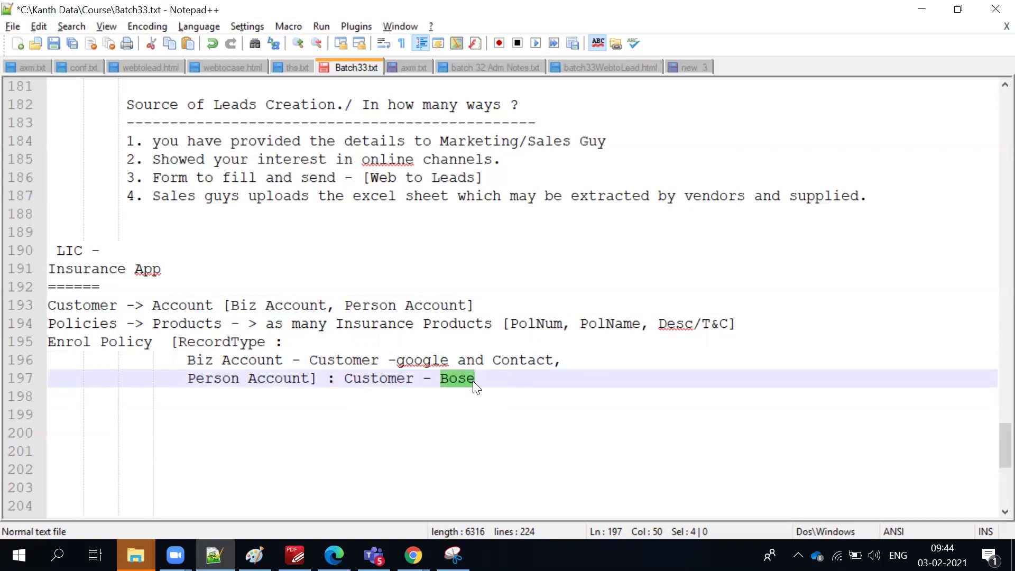
Switch to the Salesforce setup page in Chrome and open the McDonalds app in a new browser tab
double_click(341, 360)
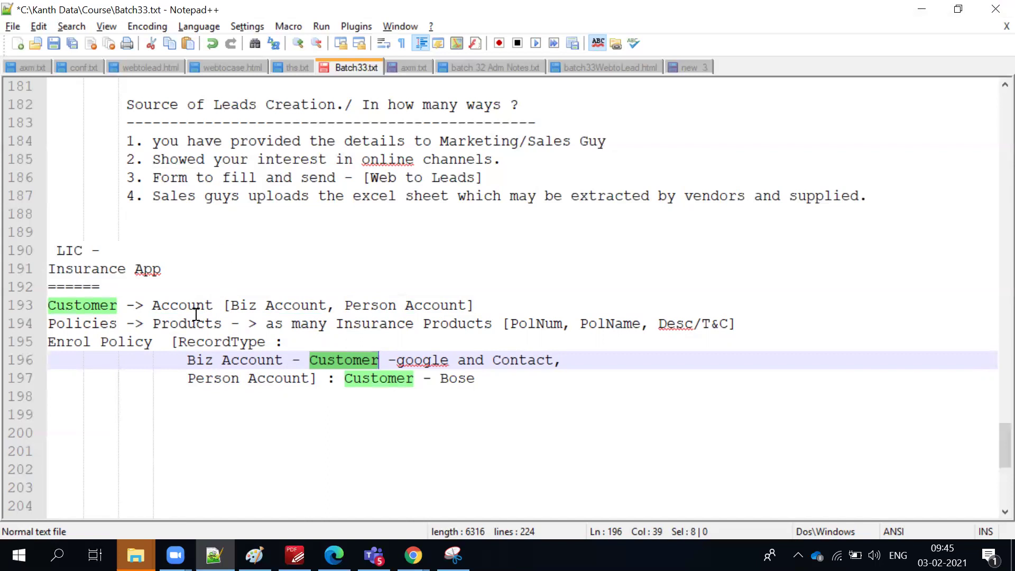
key("alt+Tab")
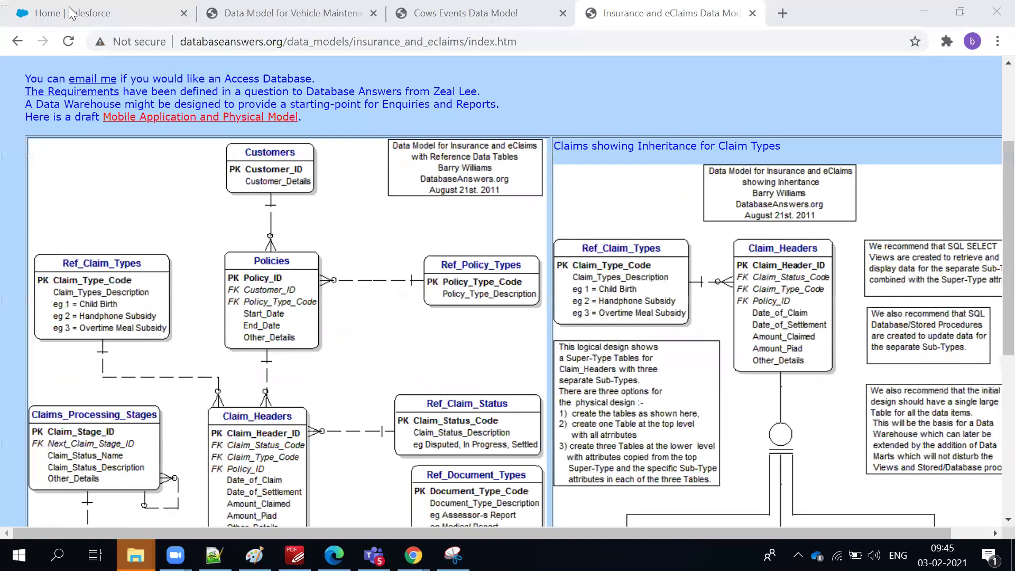
left_click(43, 8)
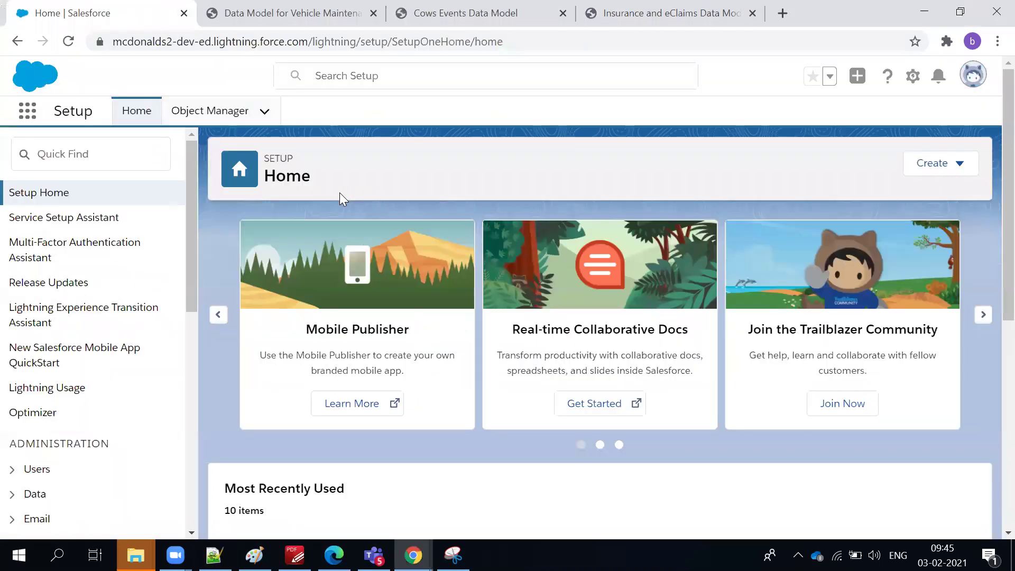
left_click(27, 110)
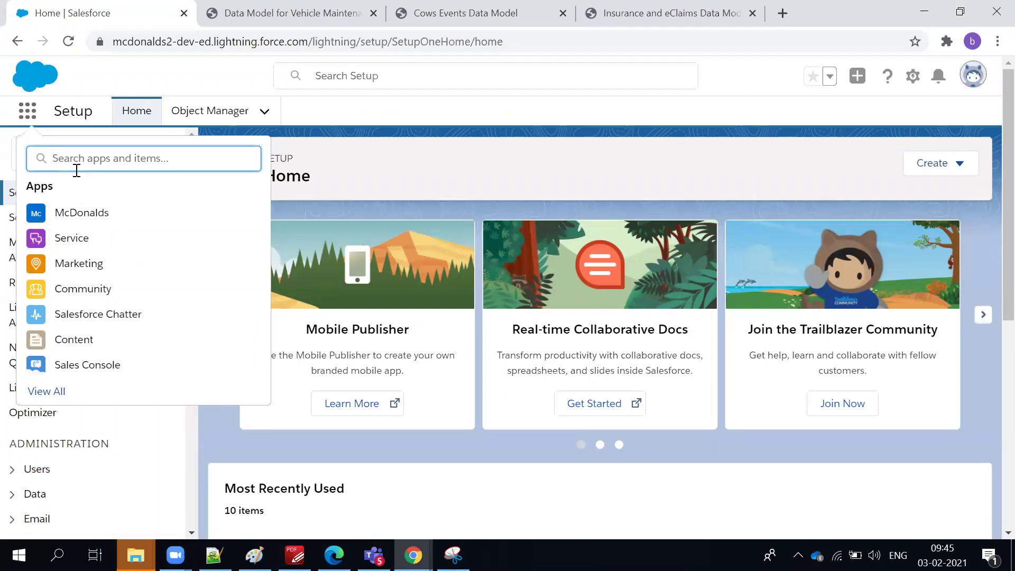
middle_click(84, 214)
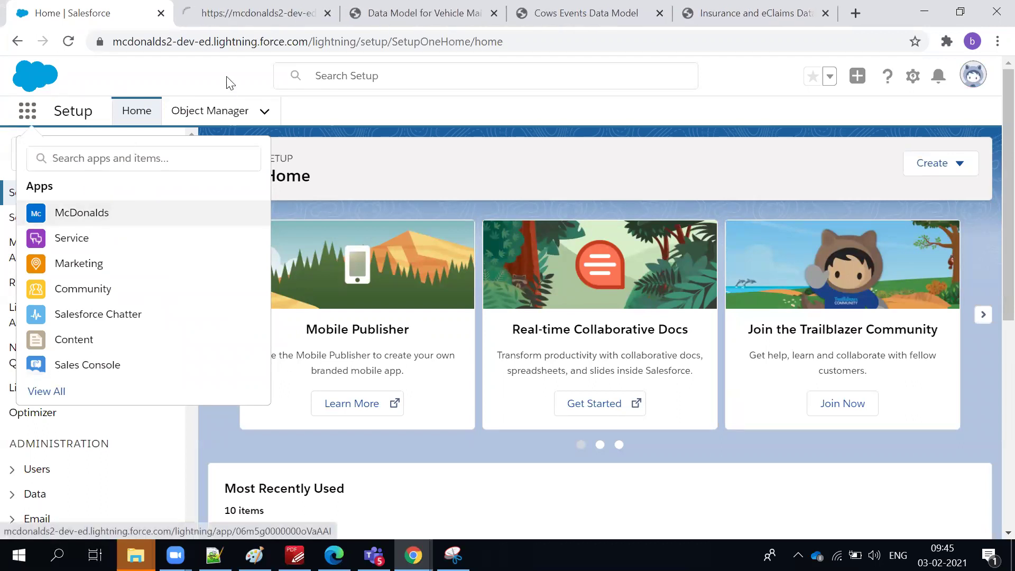
left_click(225, 6)
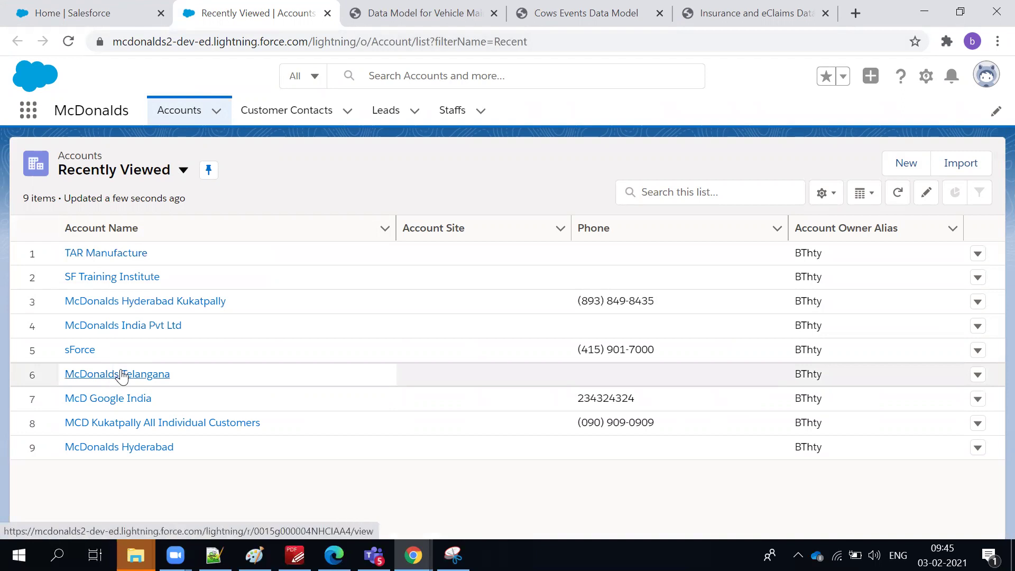
Open a new account form using the Business Customer record type
left_click(903, 168)
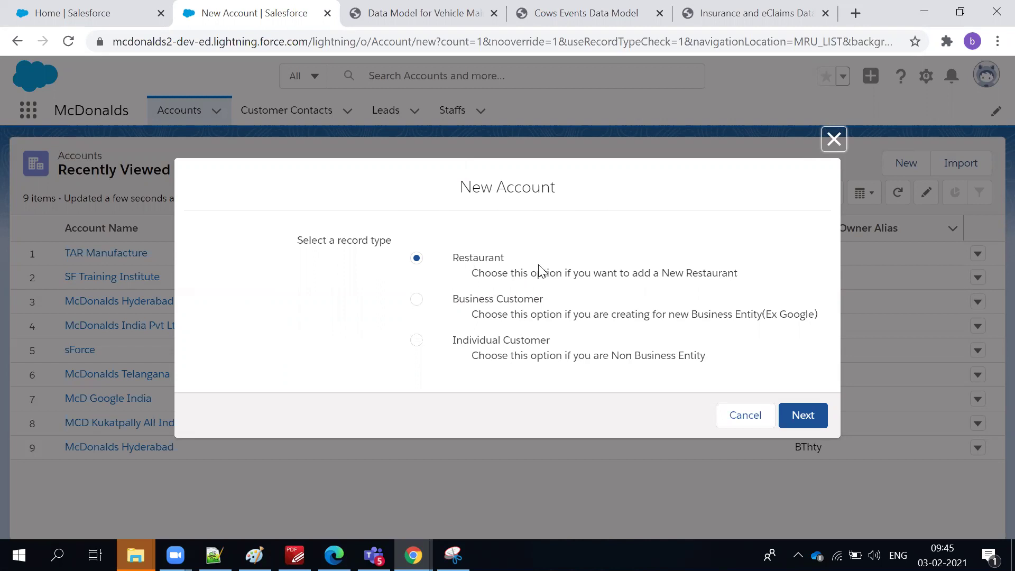
left_click(458, 302)
left_click(489, 343)
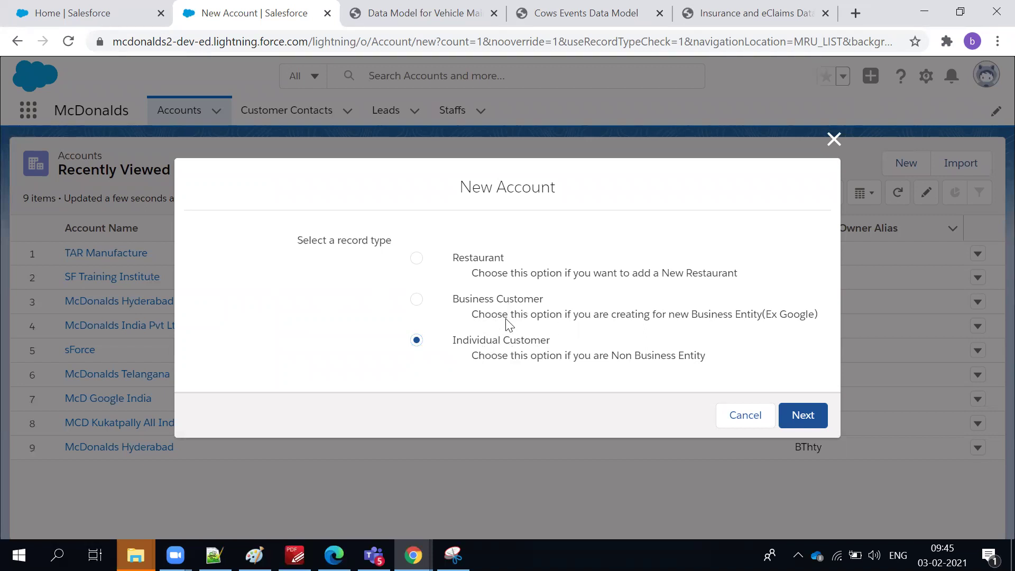
left_click(460, 301)
left_click(802, 415)
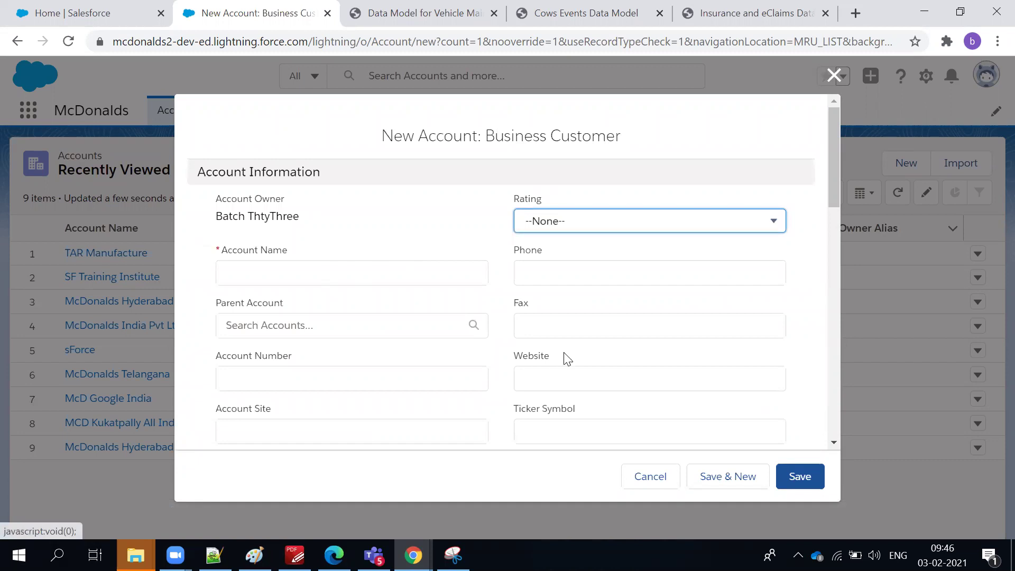
Look through the account information and address fields of the Business Customer form
scroll(564, 356, "down", 3)
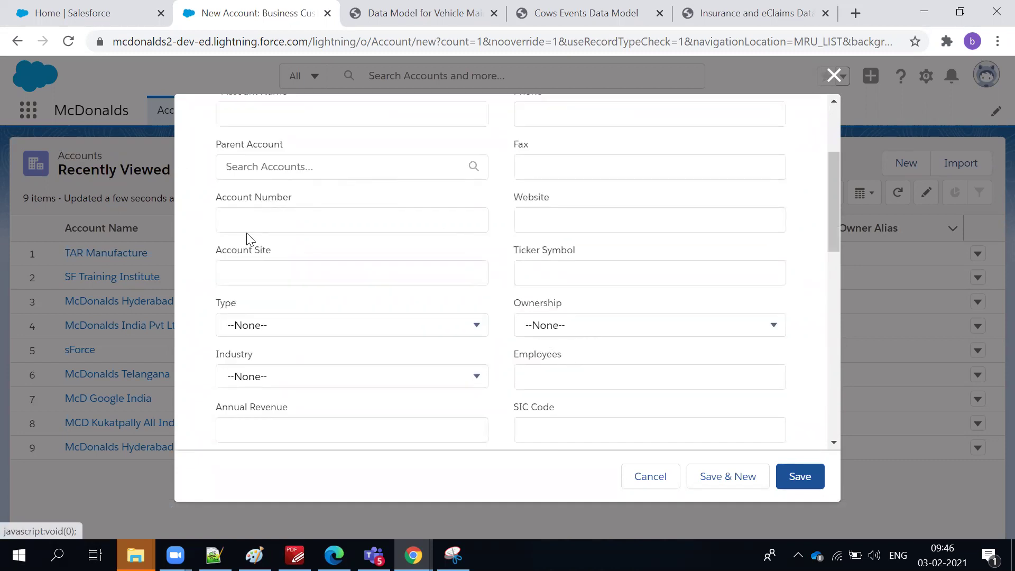
left_click(553, 224)
left_click(546, 274)
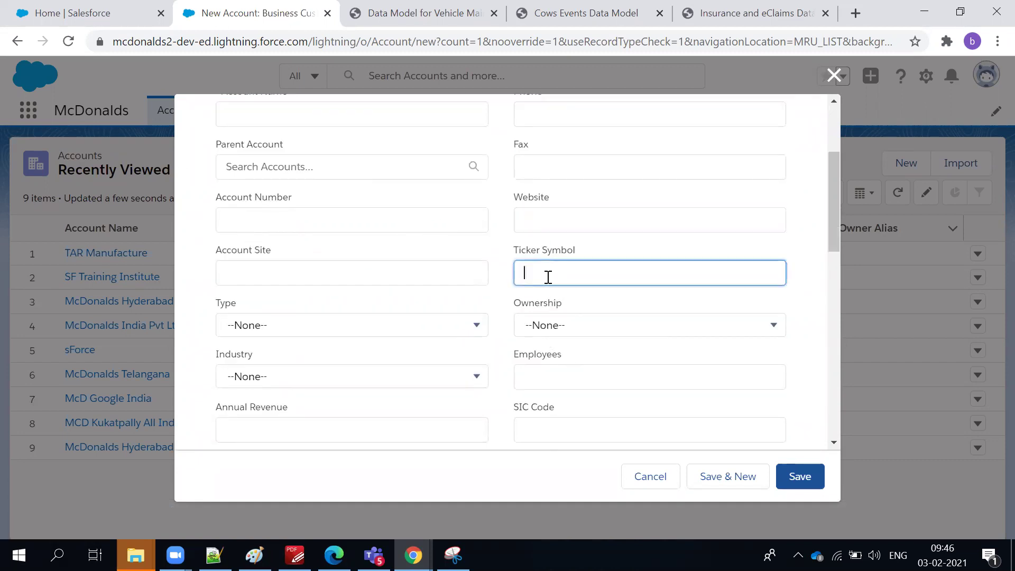
scroll(326, 401, "down", 2)
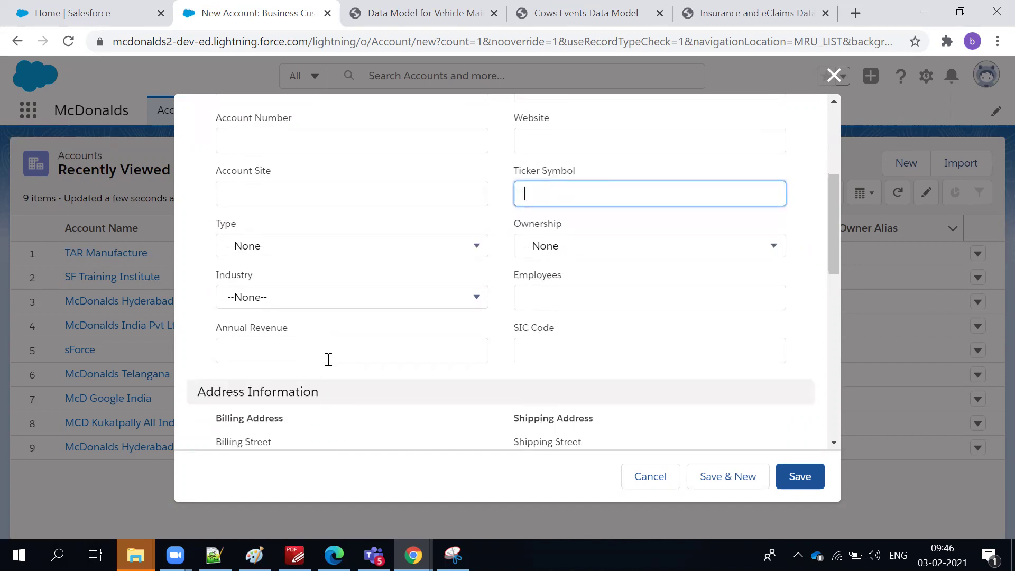
left_click(531, 302)
scroll(528, 318, "down", 5)
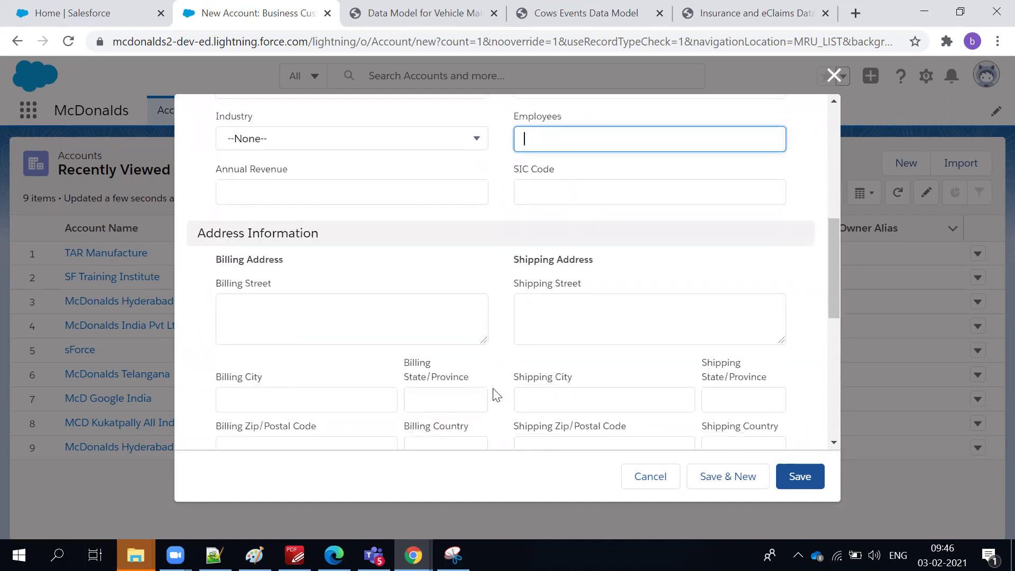
scroll(496, 395, "up", 8)
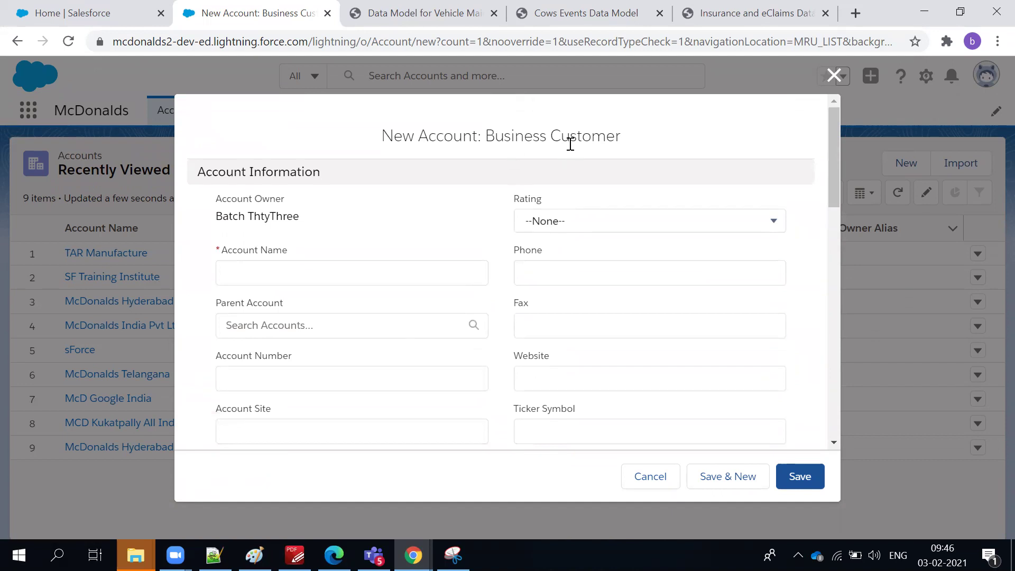
Enter google as the account name, then close the Business Customer form without saving
left_click(316, 278)
type("google")
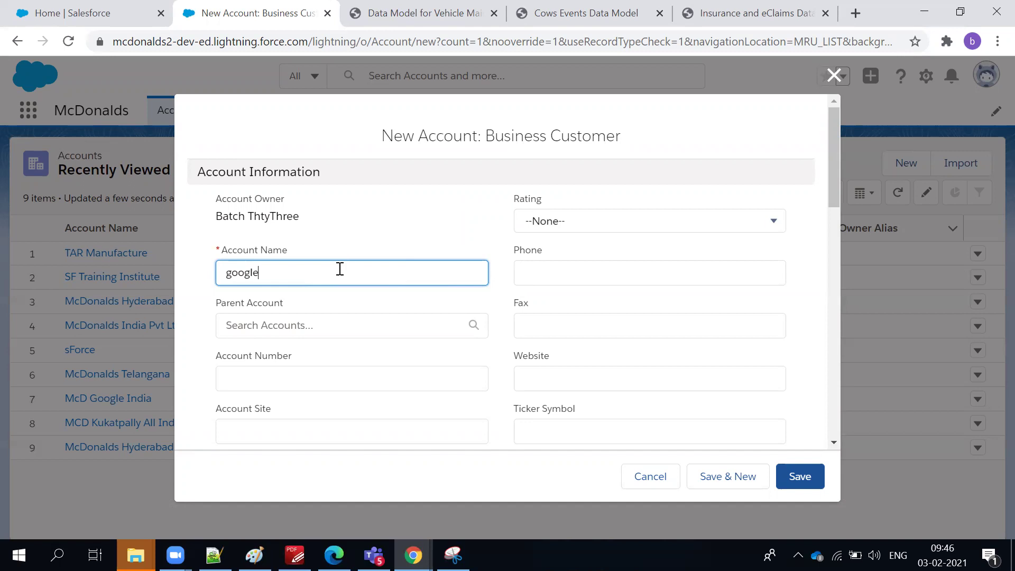
double_click(284, 272)
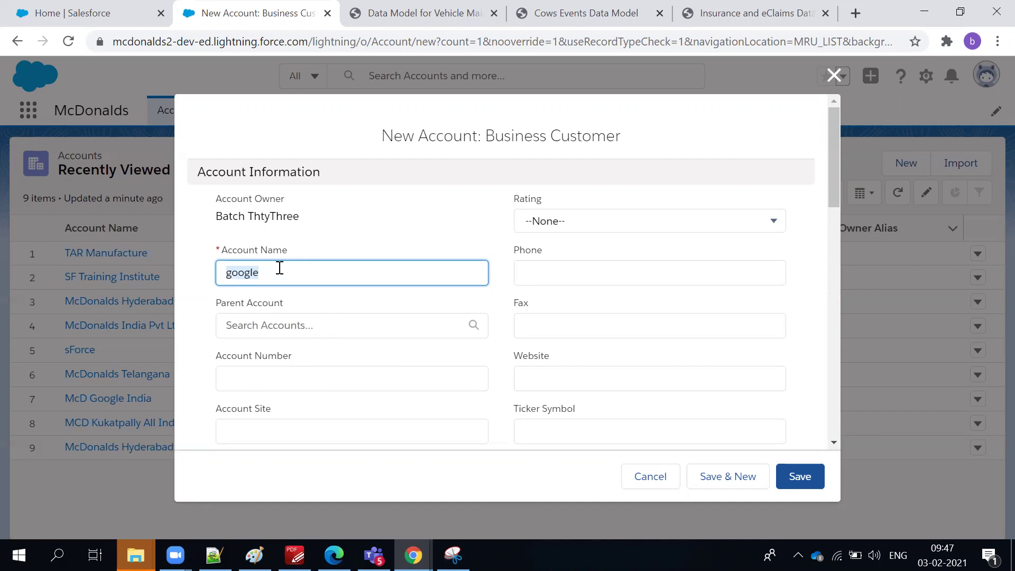
scroll(285, 317, "down", 3)
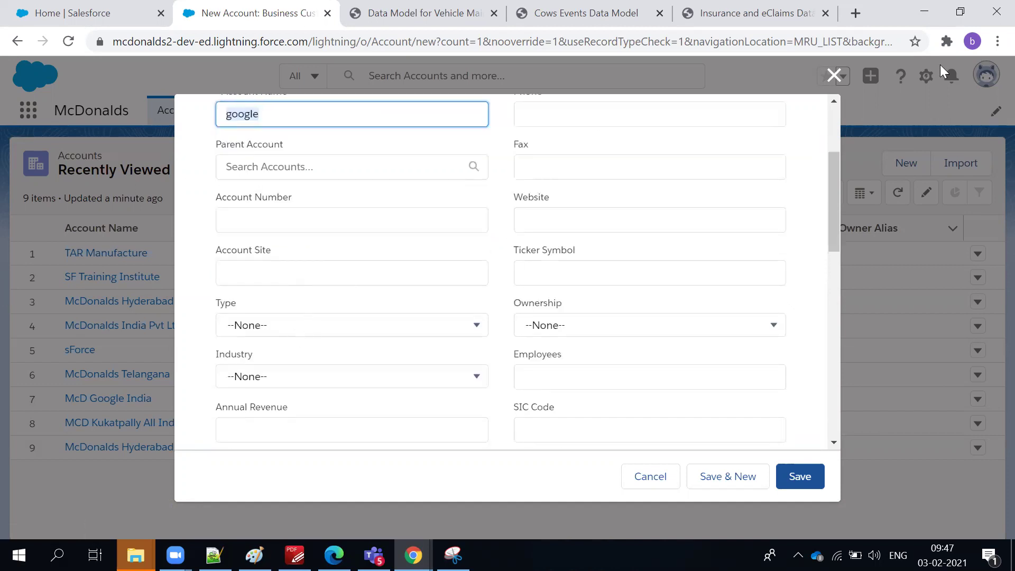
left_click(833, 75)
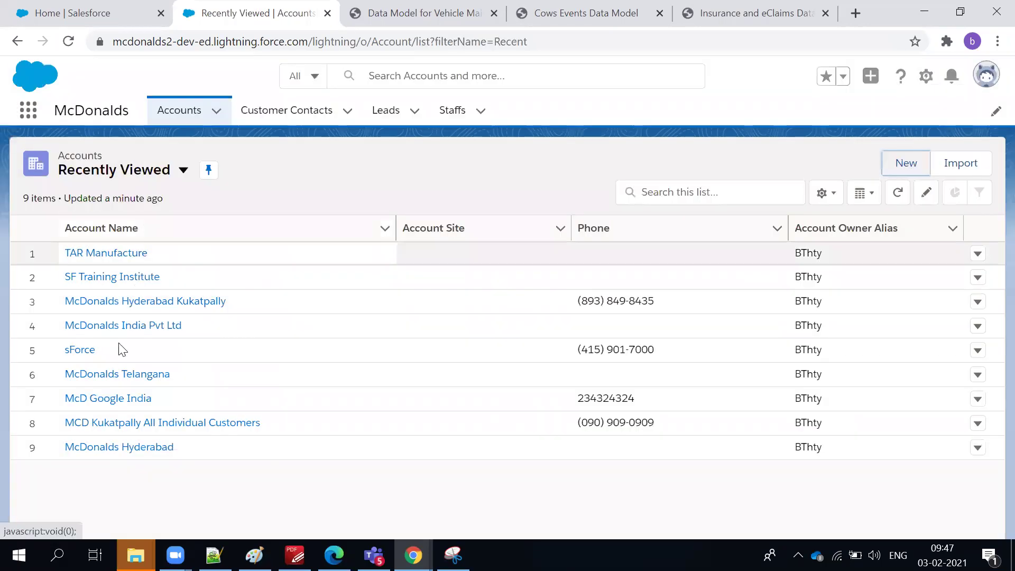
Examine the McDonalds Hyderabad Kukatpally account's details and related lists, including its Customer Contacts list
left_click(122, 307)
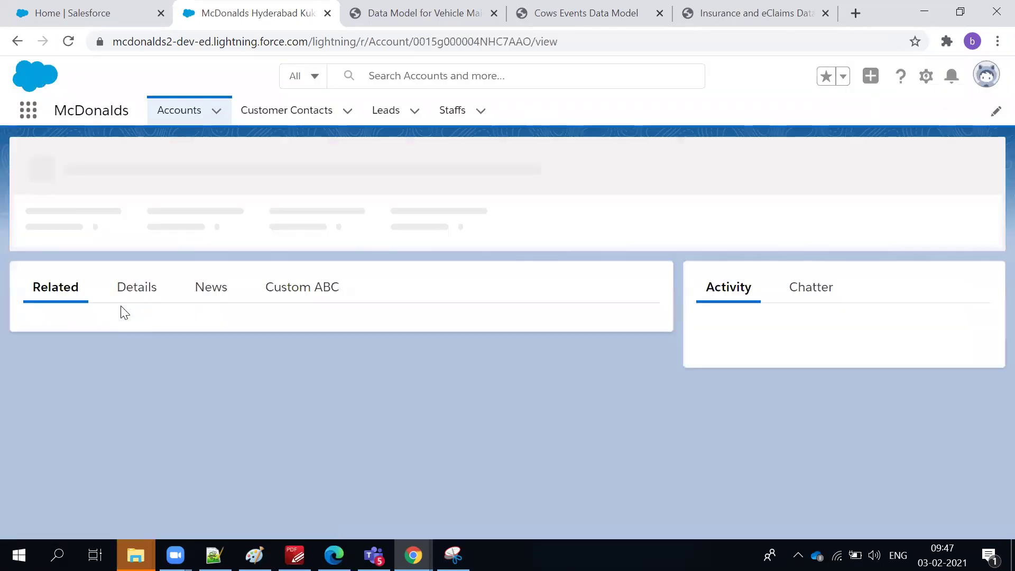
left_click(140, 298)
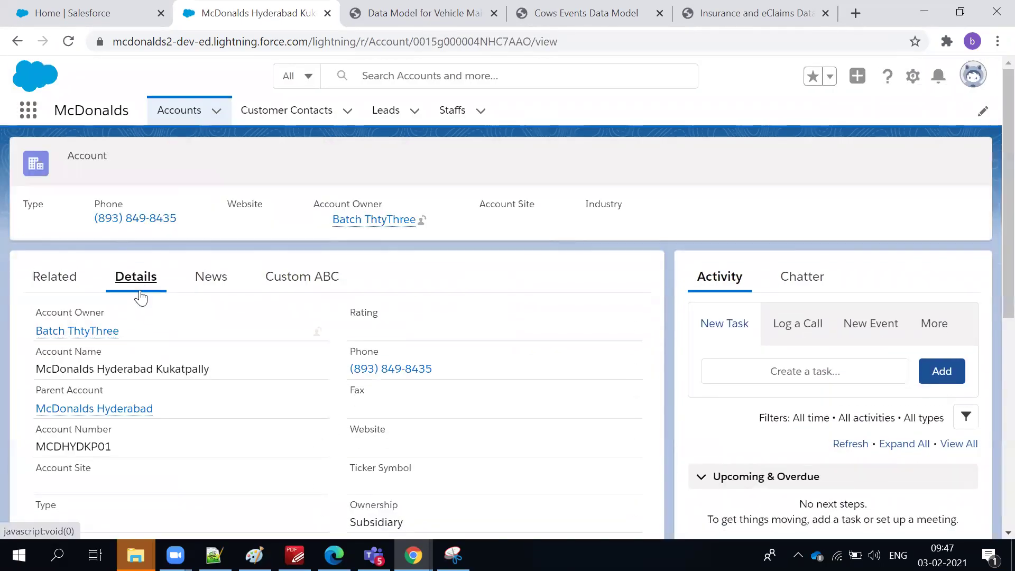
left_click(55, 280)
scroll(129, 342, "down", 3)
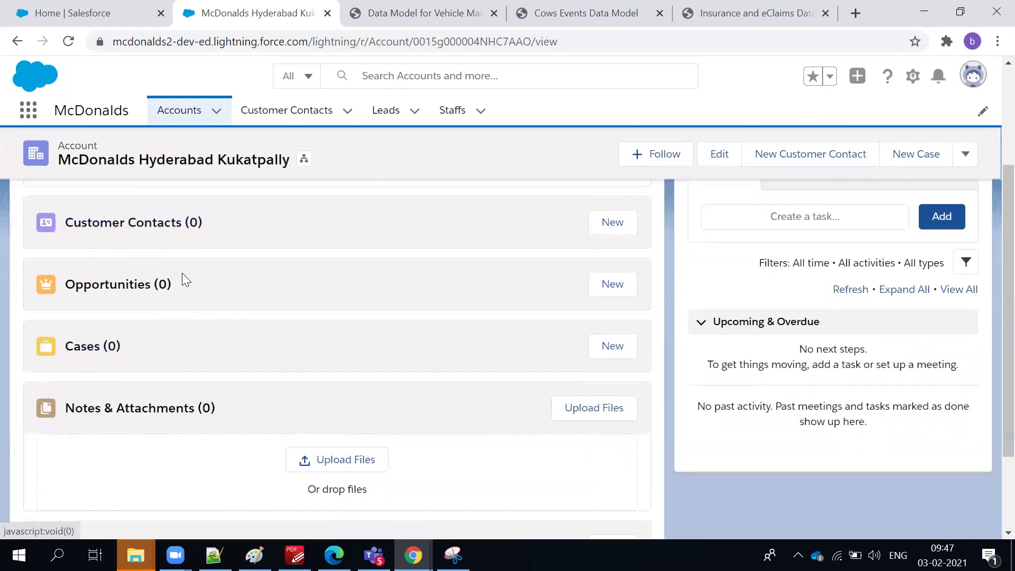
scroll(182, 273, "up", 2)
double_click(116, 167)
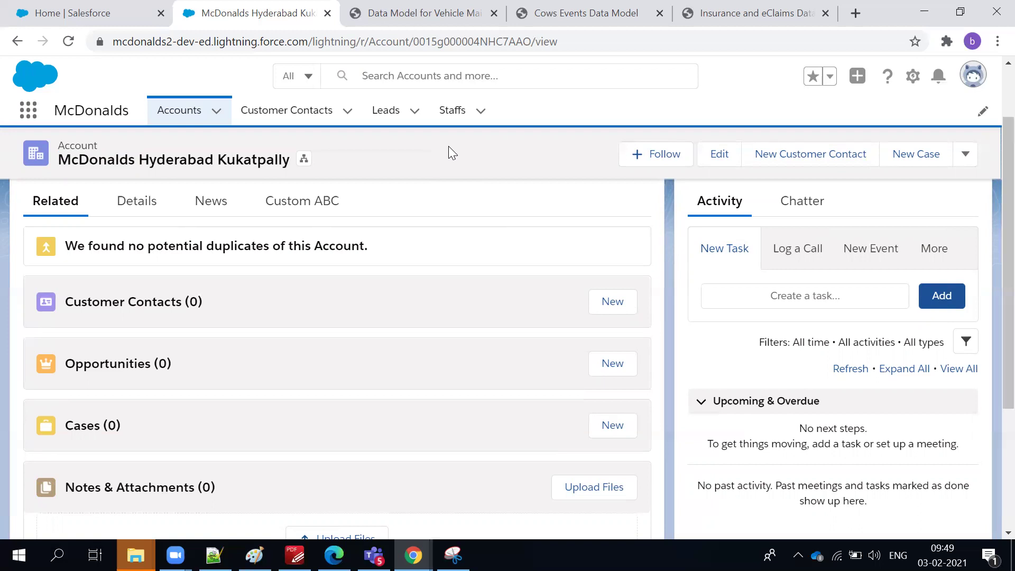
scroll(396, 232, "up", 3)
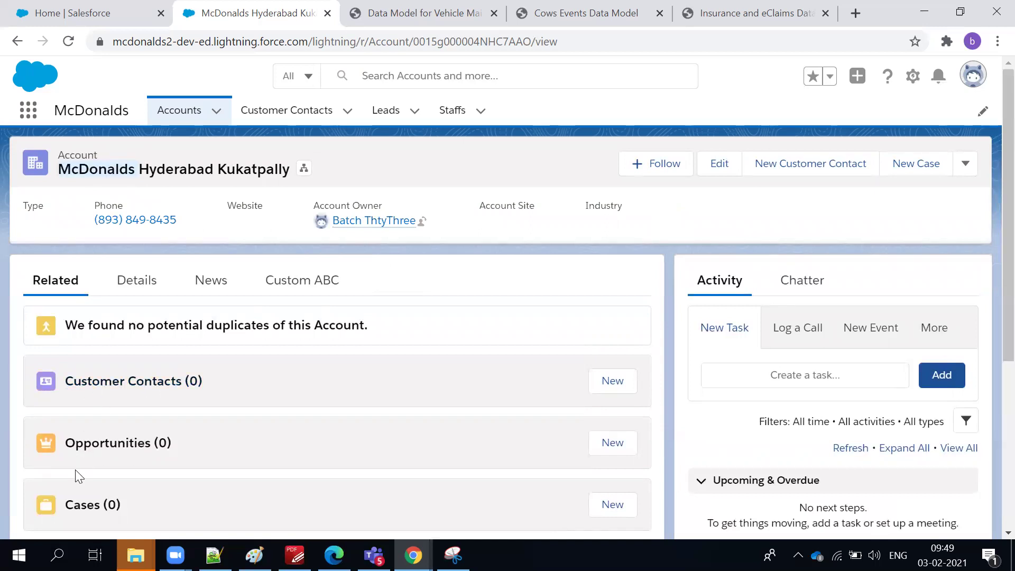
left_click(160, 391)
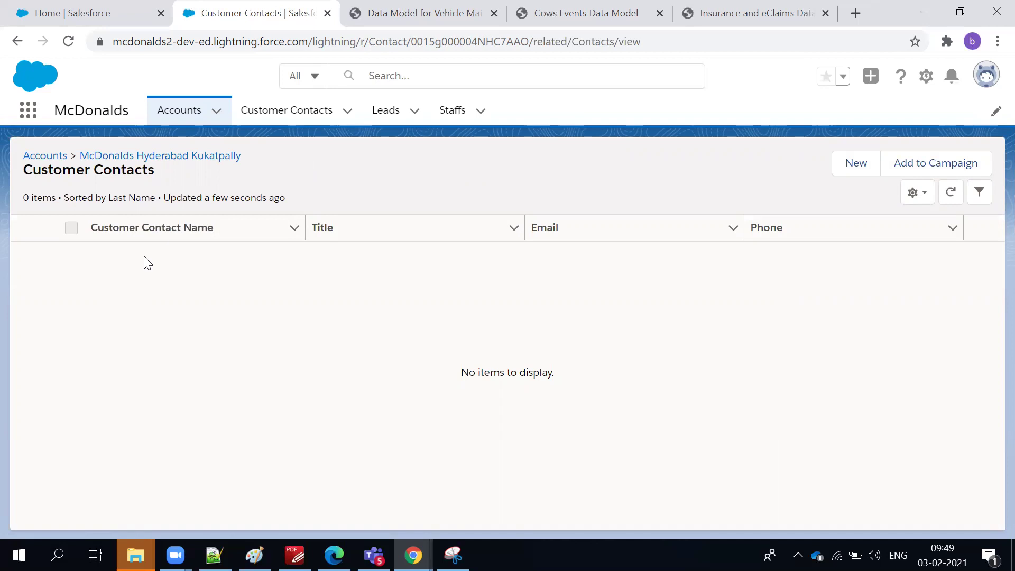
left_click(18, 42)
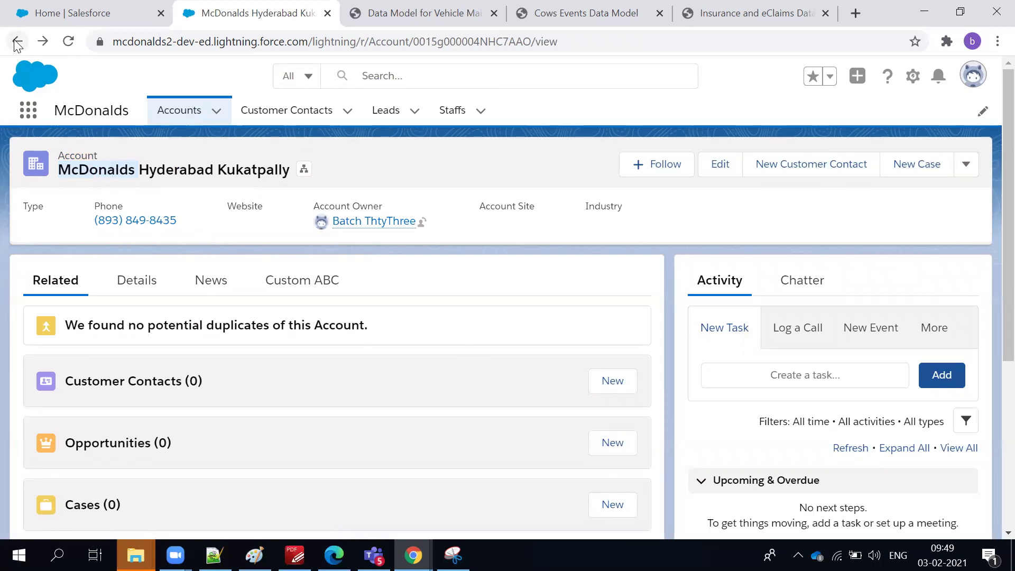
Open a new account form for the Individual Customer record type, review its fields, and close it without saving
left_click(216, 113)
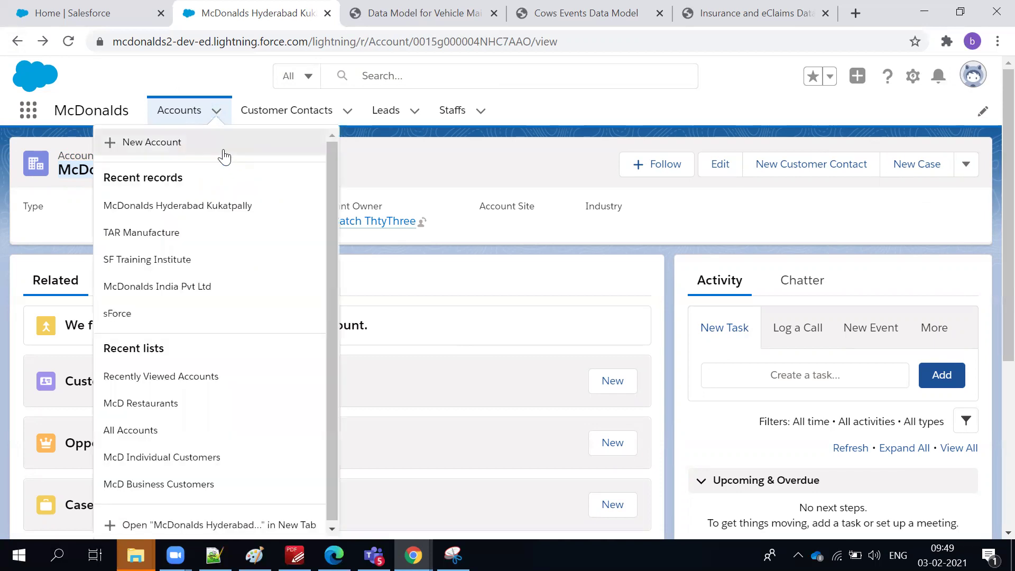
left_click(221, 143)
left_click(471, 340)
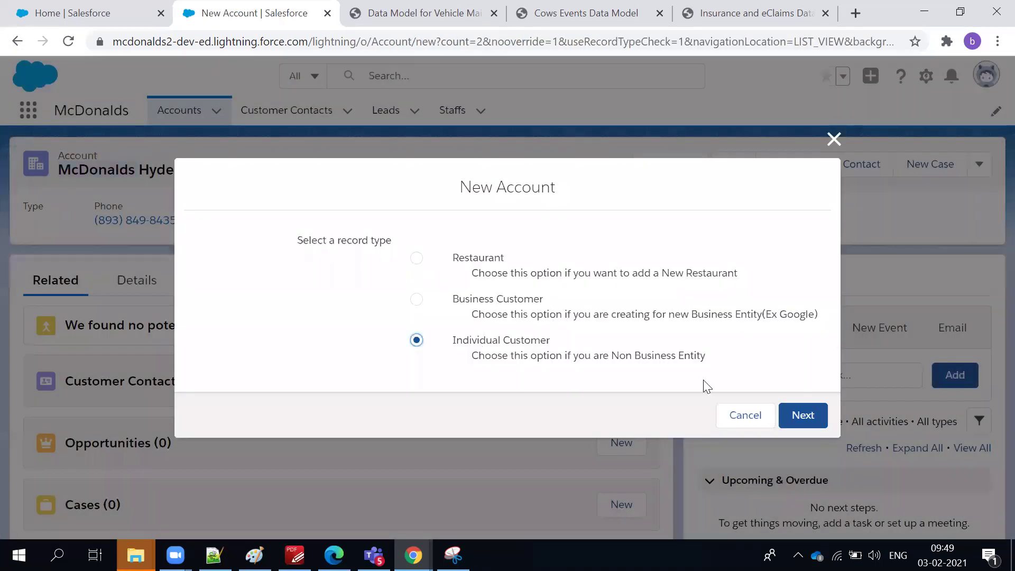
left_click(787, 414)
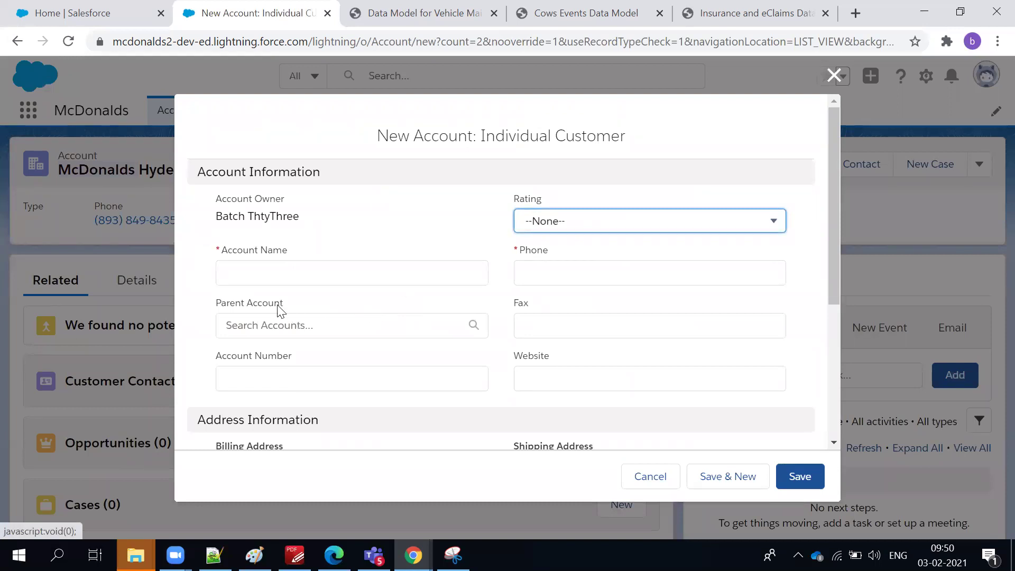
scroll(626, 335, "down", 5)
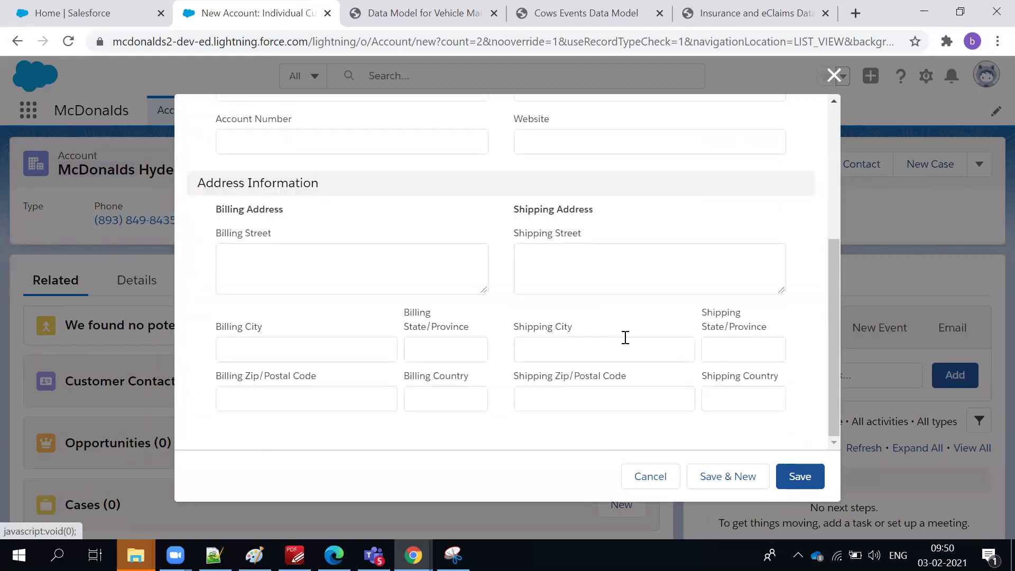
scroll(582, 317, "up", 5)
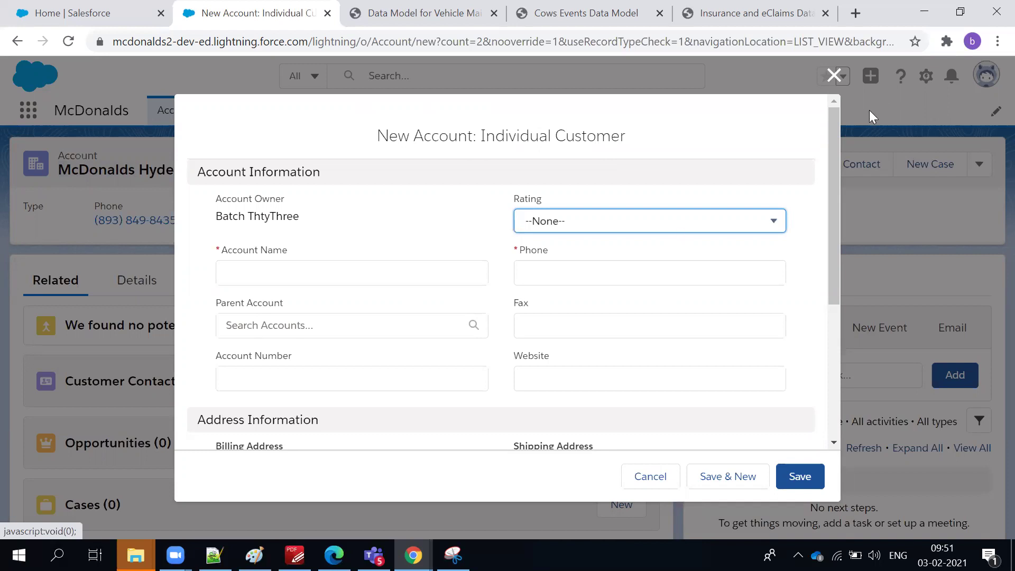
left_click(834, 77)
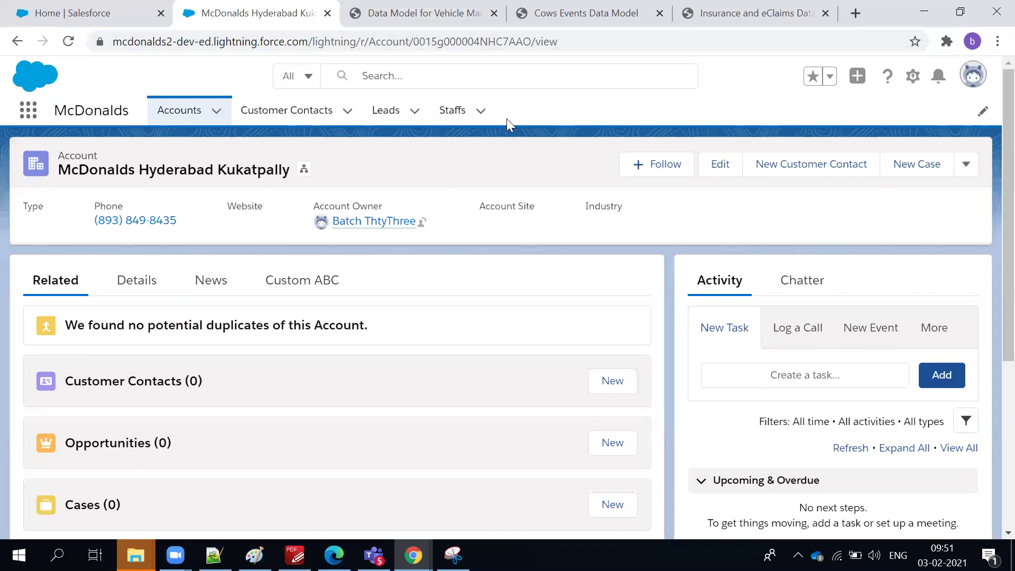
Switch to the Batch33.txt notes in Notepad++ and highlight Account in the Biz Account and Person Account entries
left_click(213, 555)
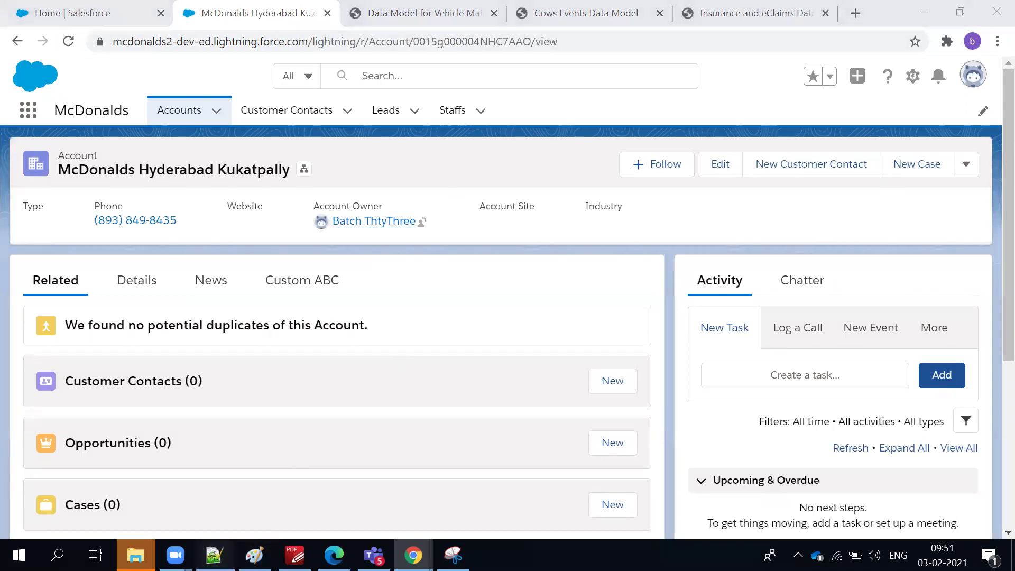
left_click(457, 376)
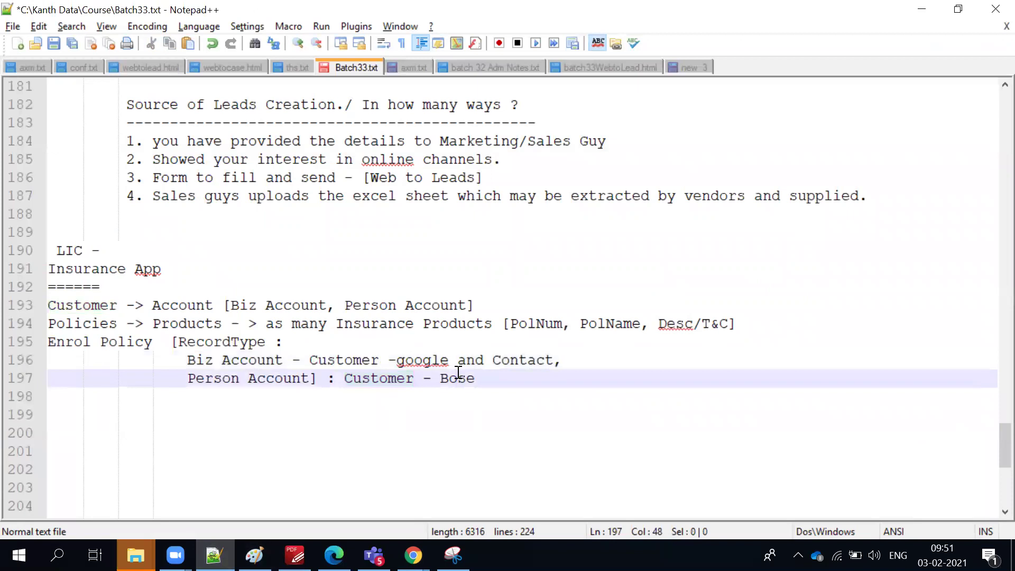
double_click(291, 306)
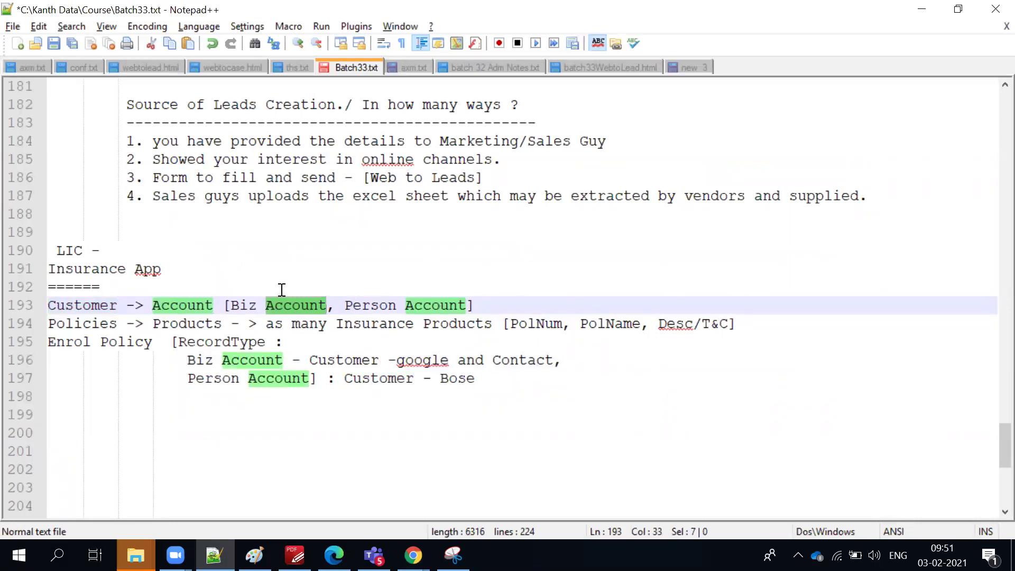
left_click(409, 323)
double_click(423, 306)
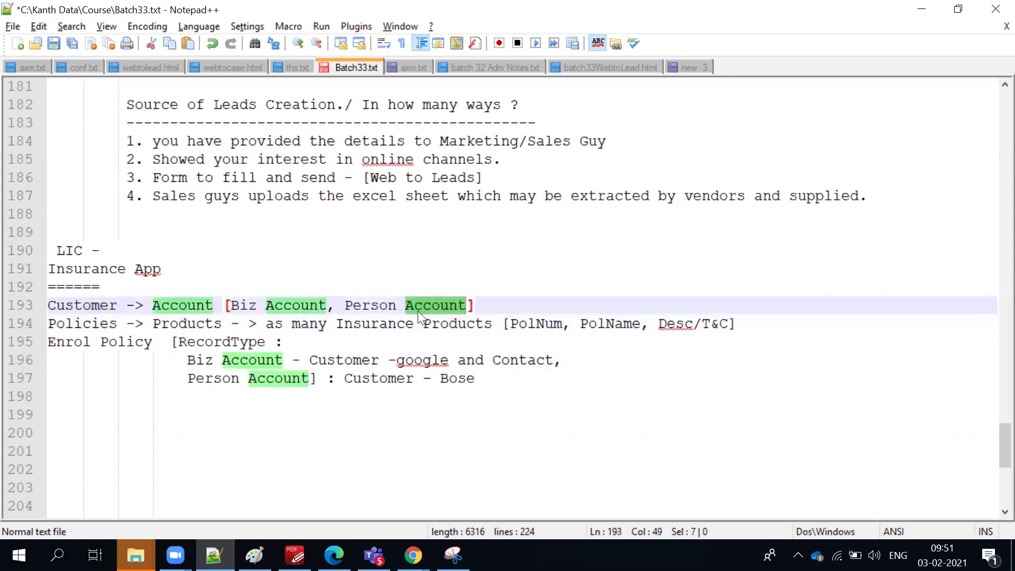
Highlight Policies, Products and the bracketed PolNum, PolName, Desc/T&C fields in the insurance app notes
left_click(422, 355)
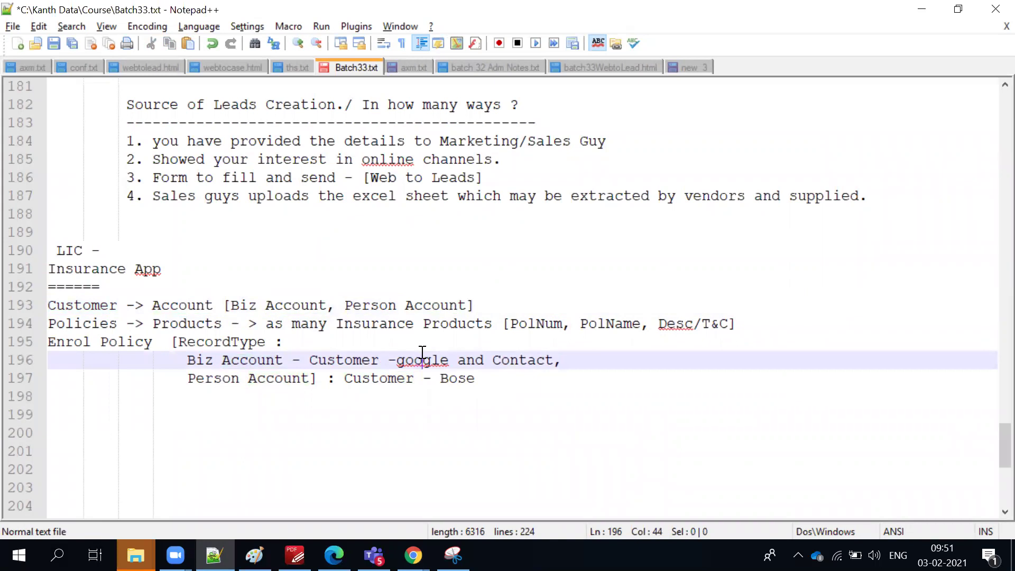
double_click(82, 325)
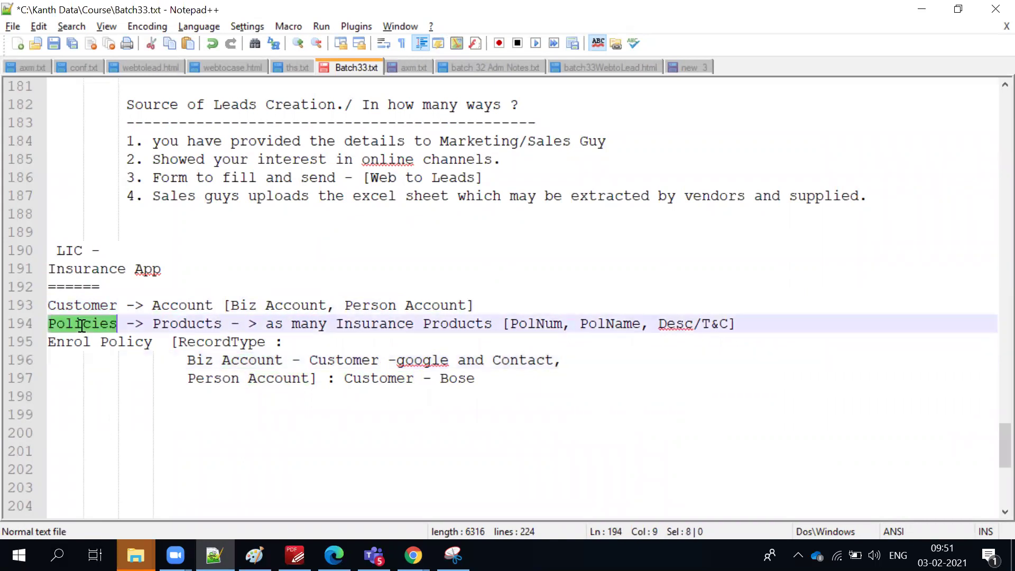
double_click(175, 323)
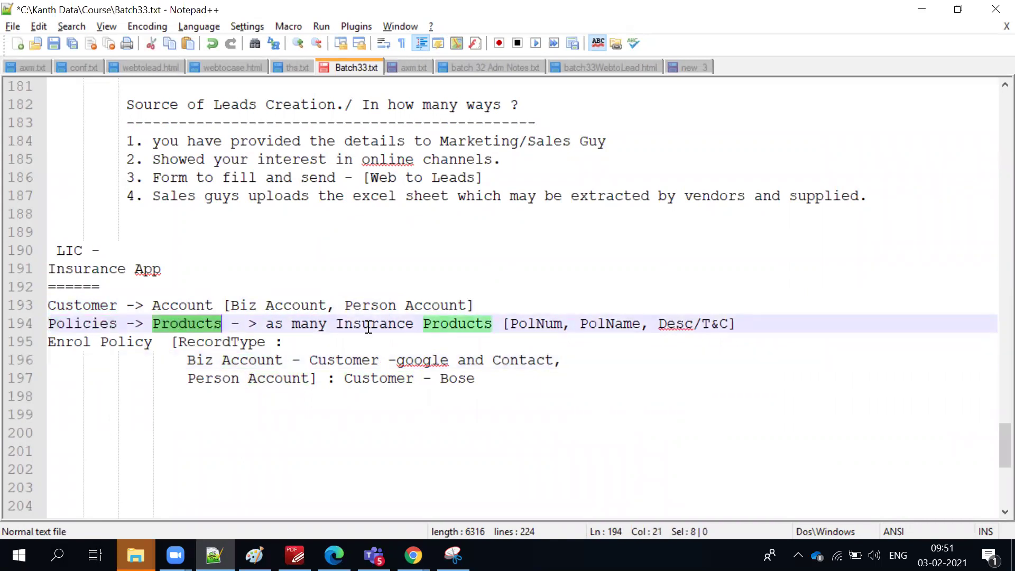
left_click_drag(759, 323, 495, 324)
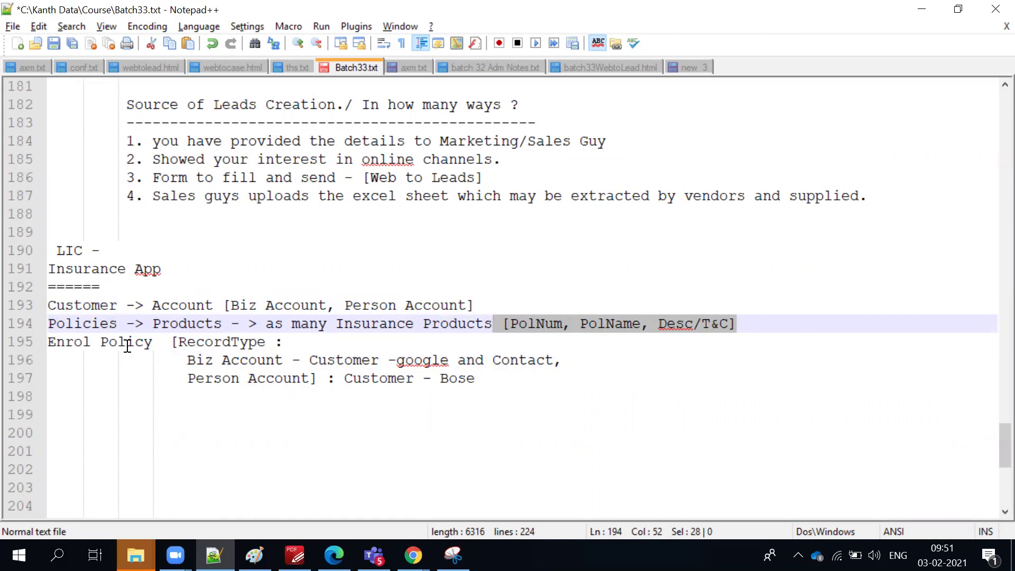
Examine the Enrol Policy record types, highlighting the Biz Account customer and contact and the Person Account customer
left_click(161, 345)
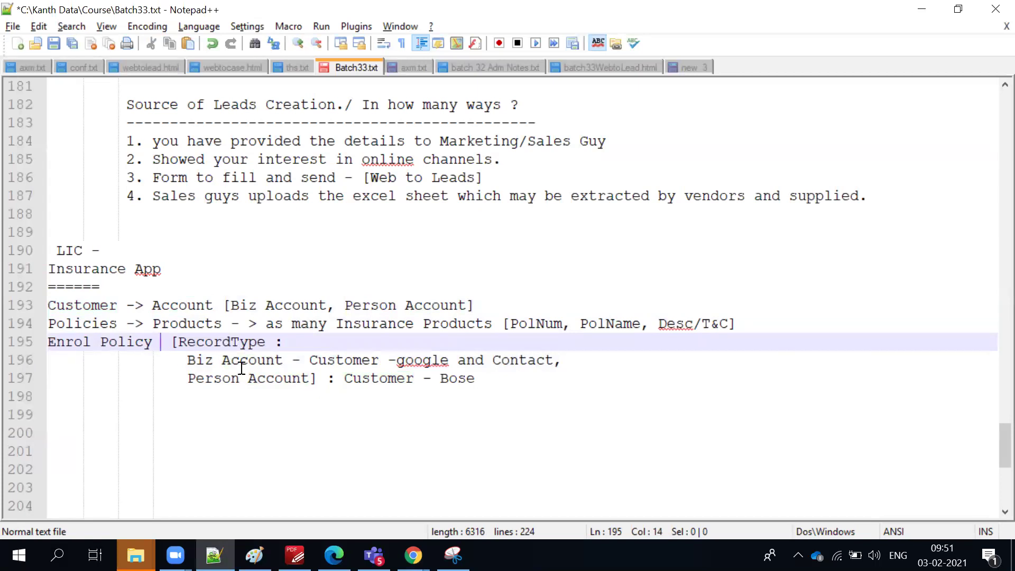
left_click(188, 361)
left_click_drag(189, 361, 313, 378)
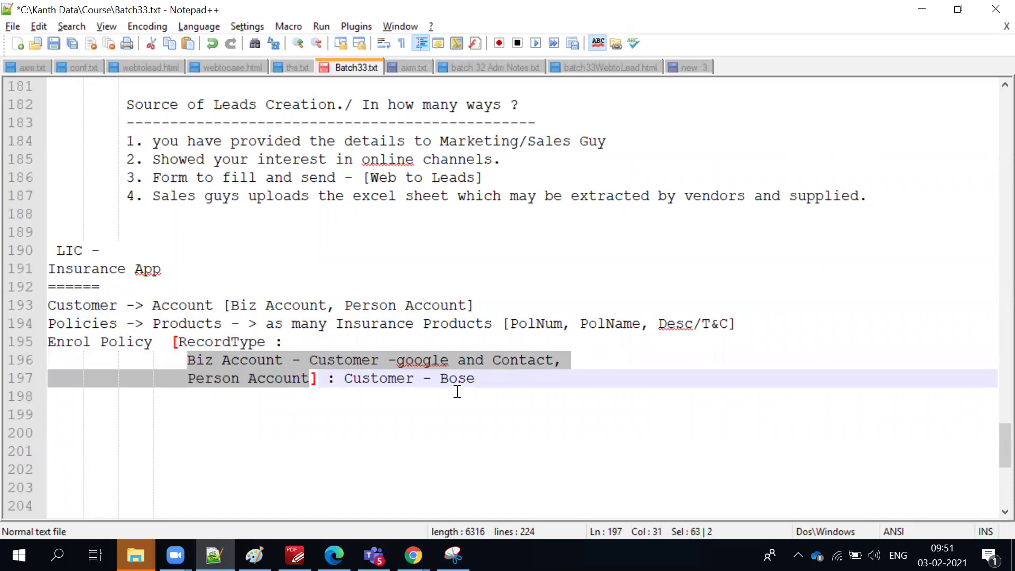
left_click(391, 394)
left_click(251, 362)
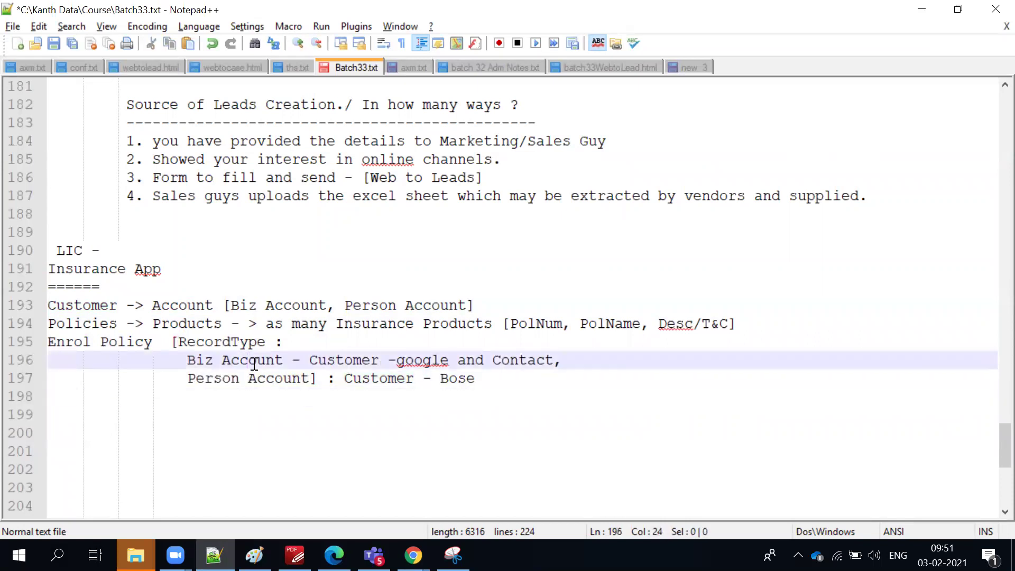
double_click(349, 364)
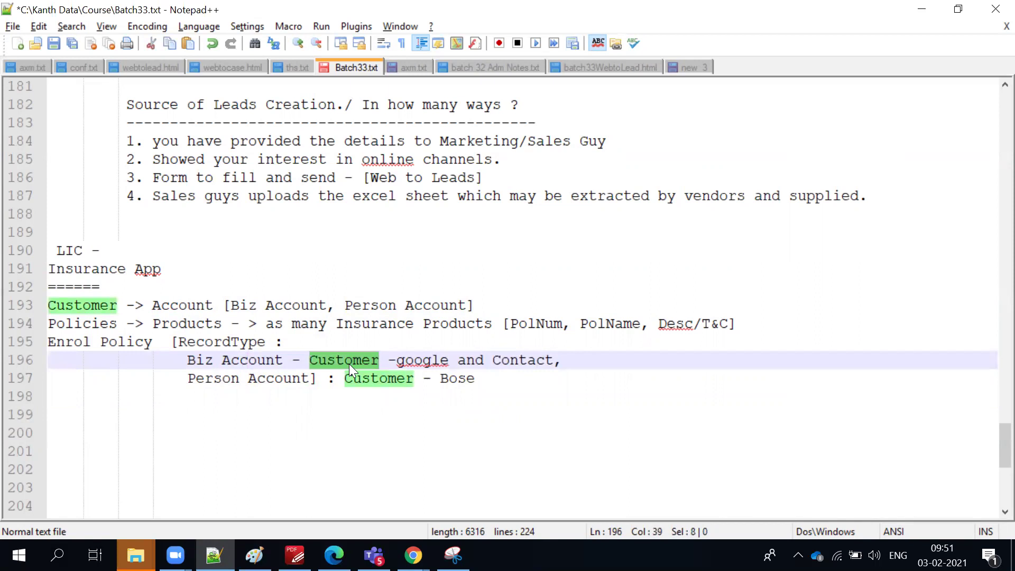
double_click(500, 359)
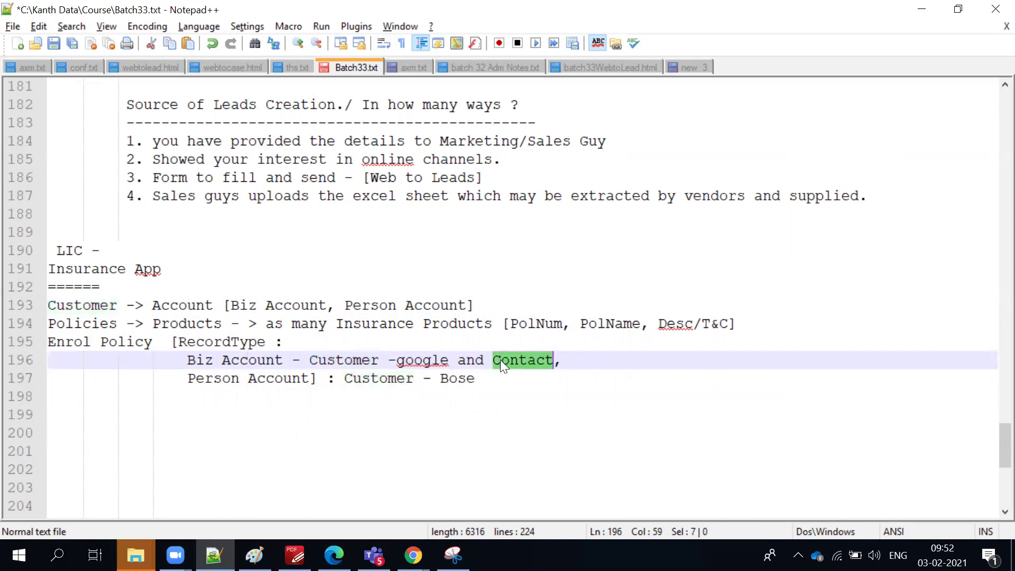
double_click(226, 379)
left_click_drag(345, 378, 493, 382)
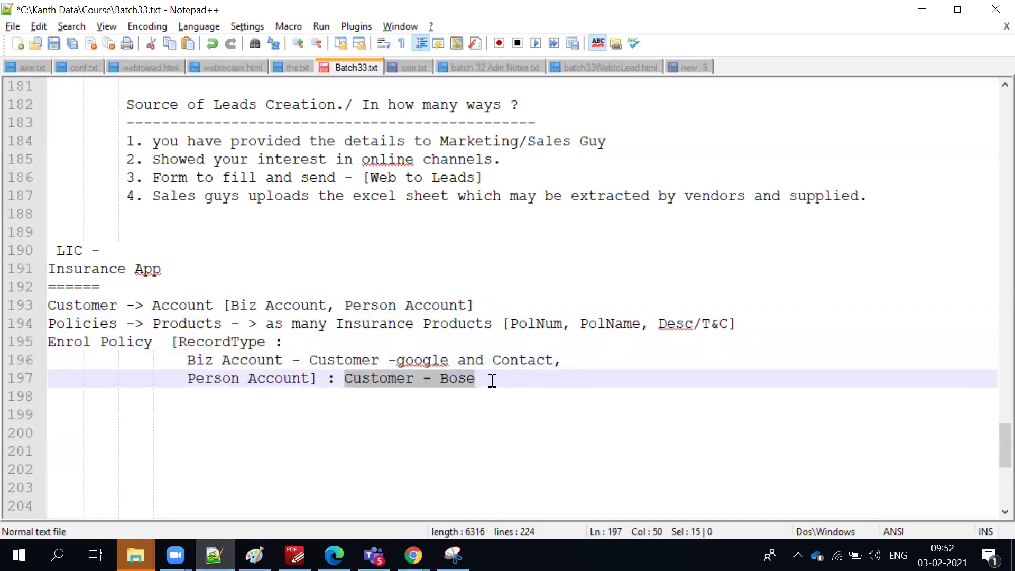
double_click(451, 373)
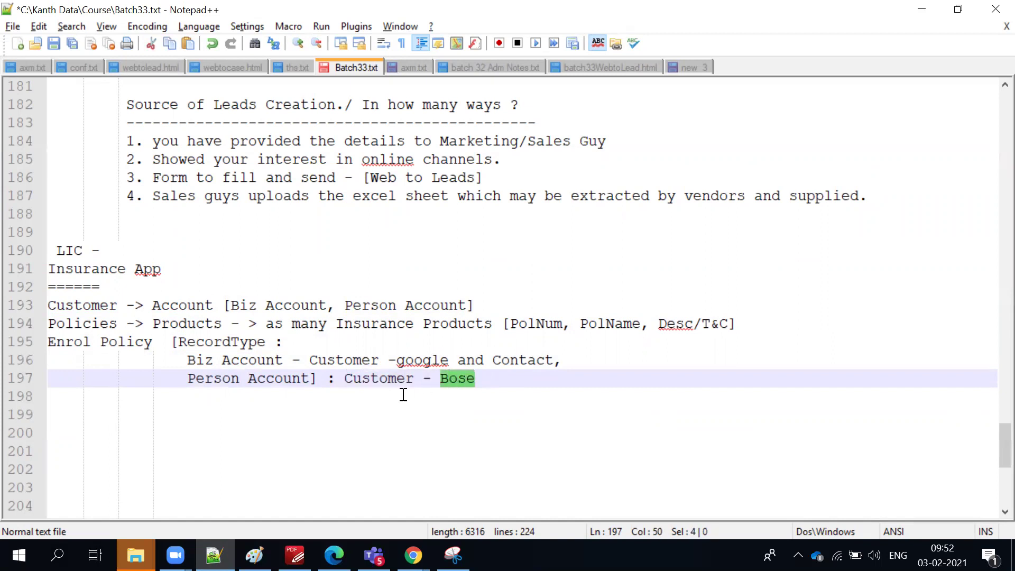
left_click_drag(164, 342, 394, 378)
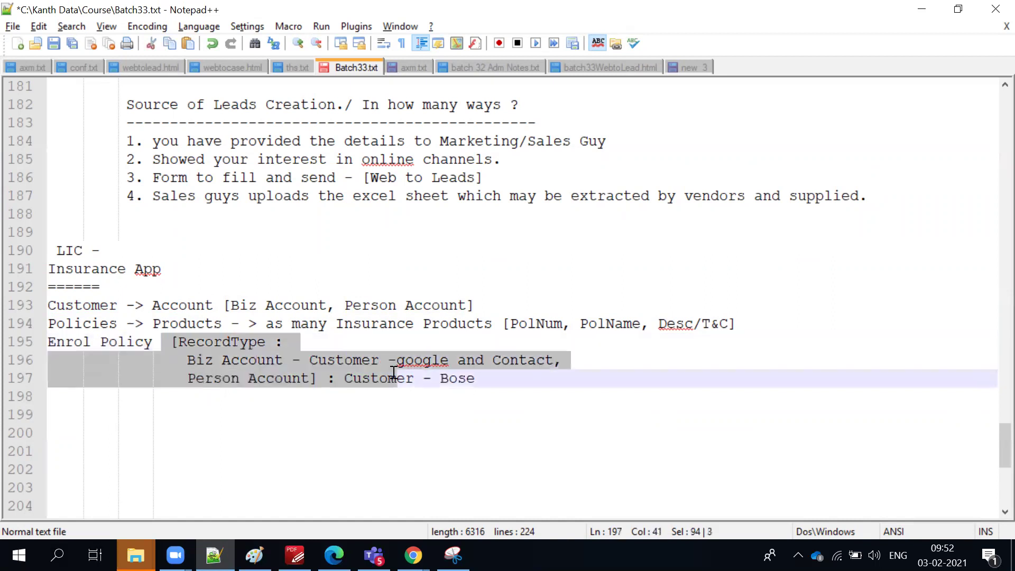
Copy "Customer -google and Contact," from the Biz Account line and paste it before [RecordType in the Enrol Policy line
left_click(174, 344)
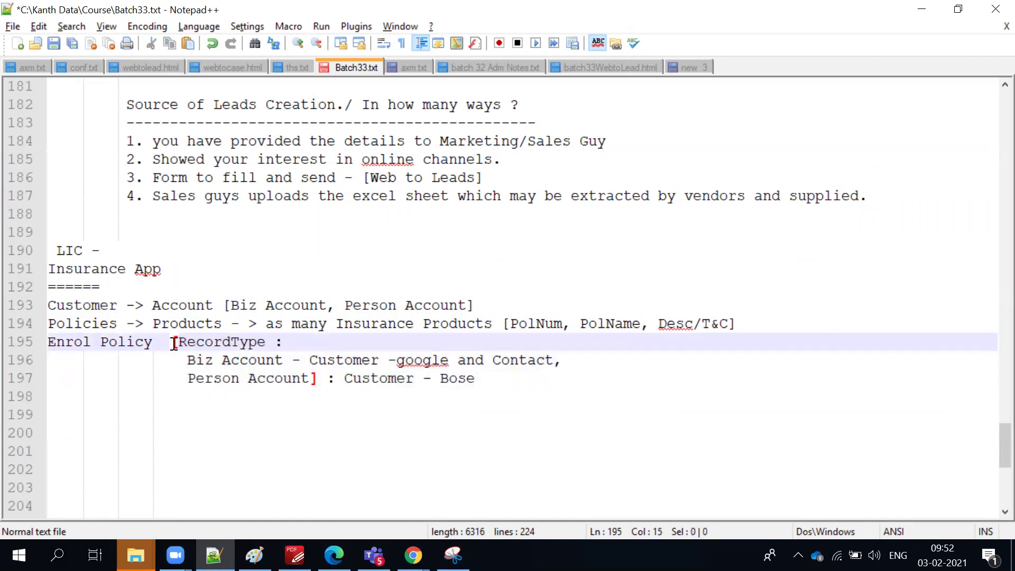
left_click(299, 360)
left_click_drag(324, 364, 581, 361)
key("ctrl+c")
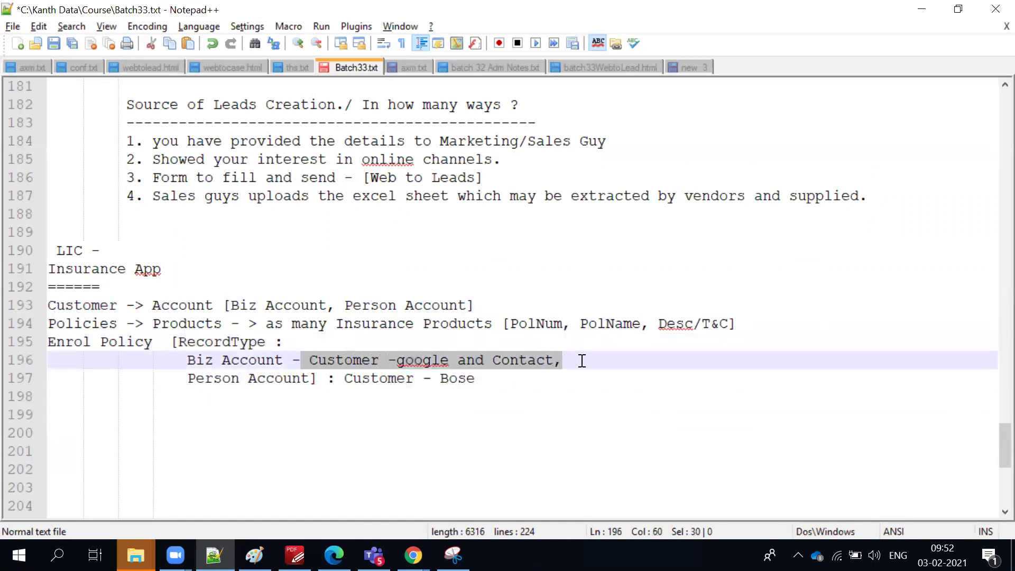
left_click(173, 342)
key("ctrl+v")
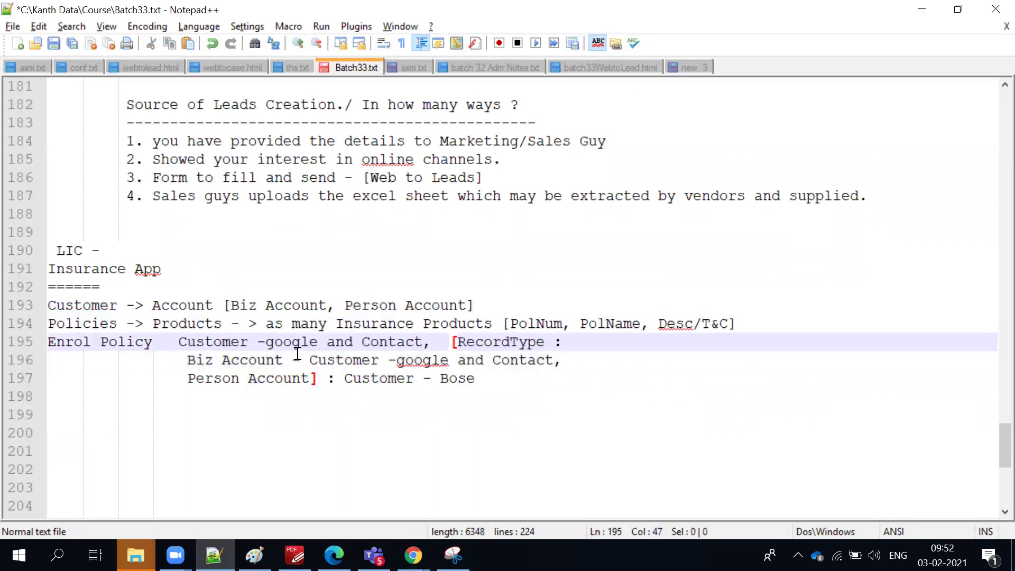
Edit the pasted text in the Enrol Policy line so it reads "Customer -google and Contact-xyz"
double_click(289, 342)
type("bose")
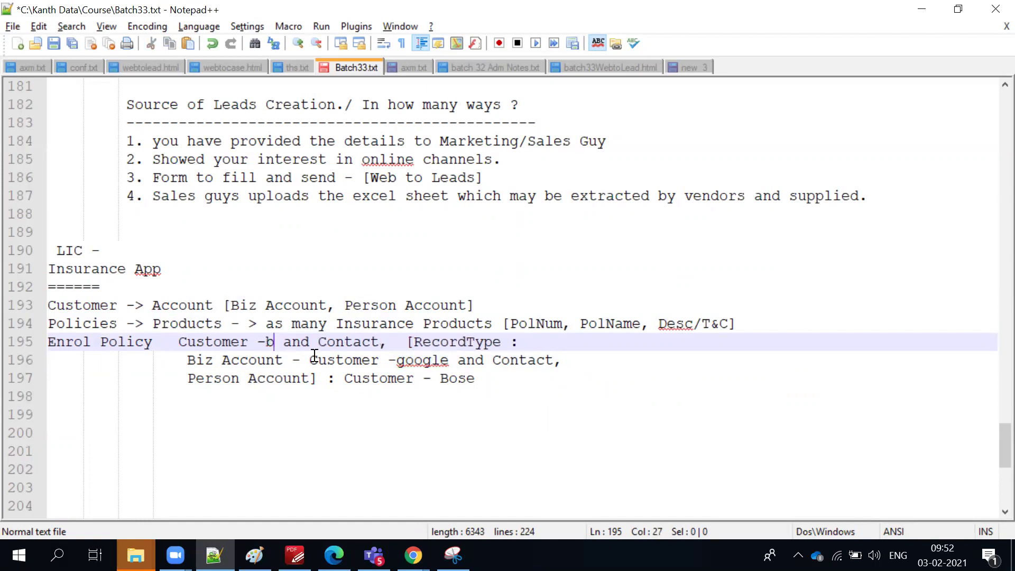
left_click(402, 342)
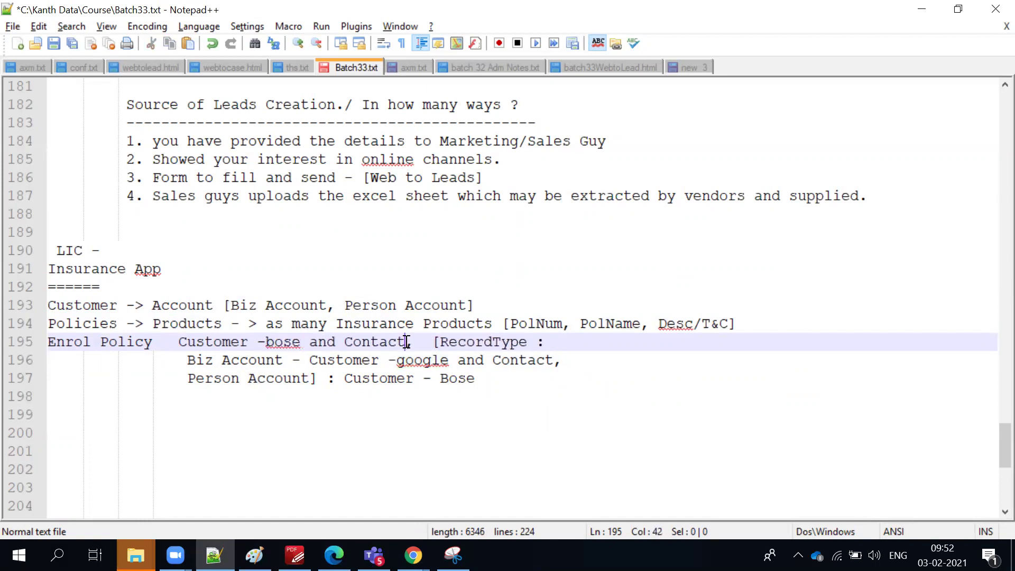
type("-bose")
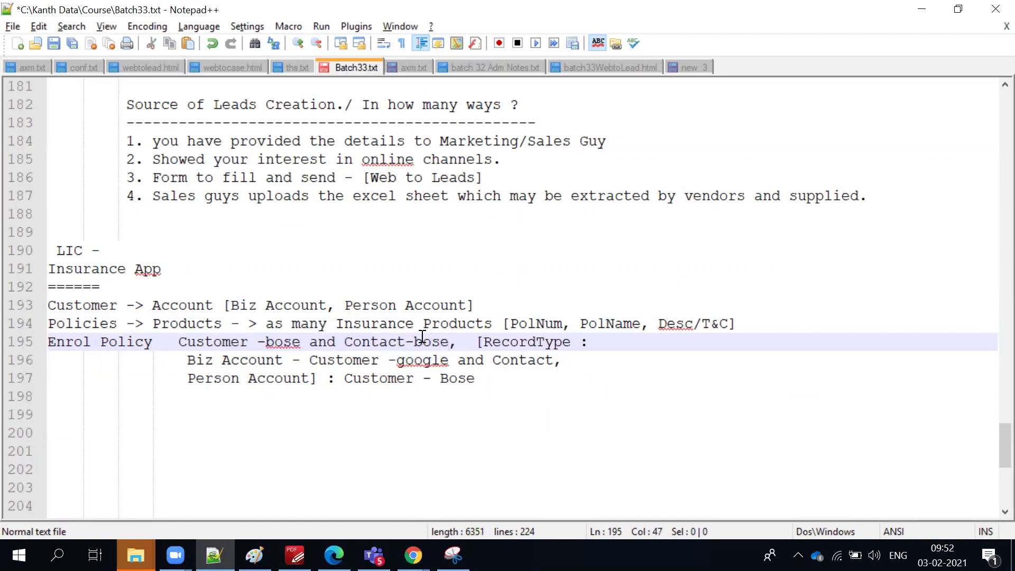
double_click(278, 337)
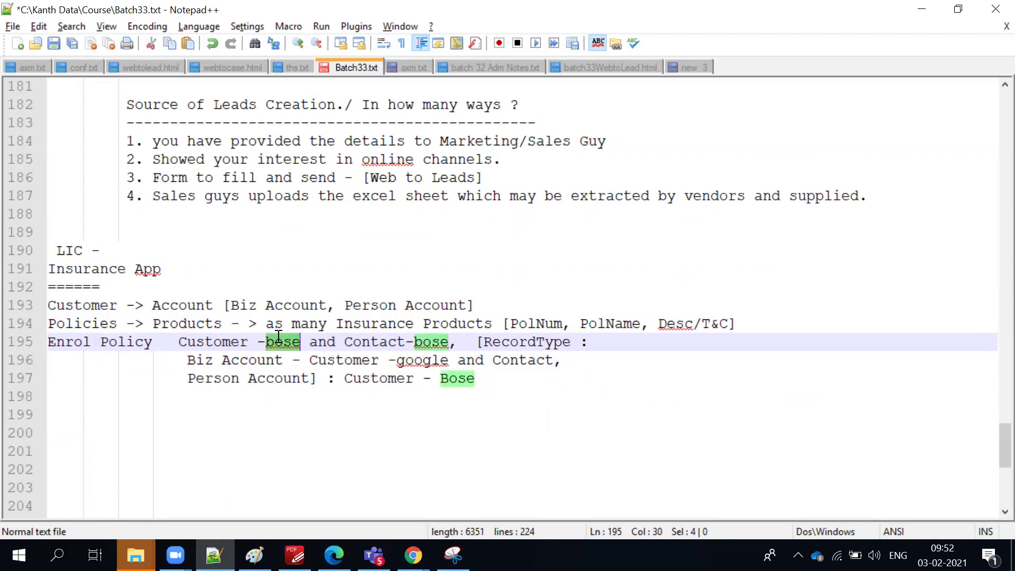
type("google")
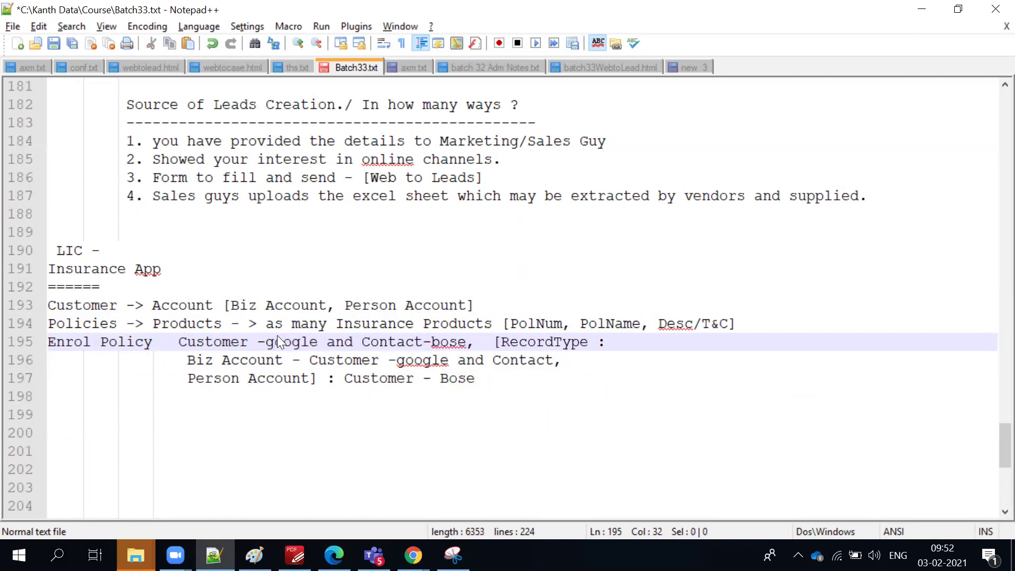
double_click(443, 342)
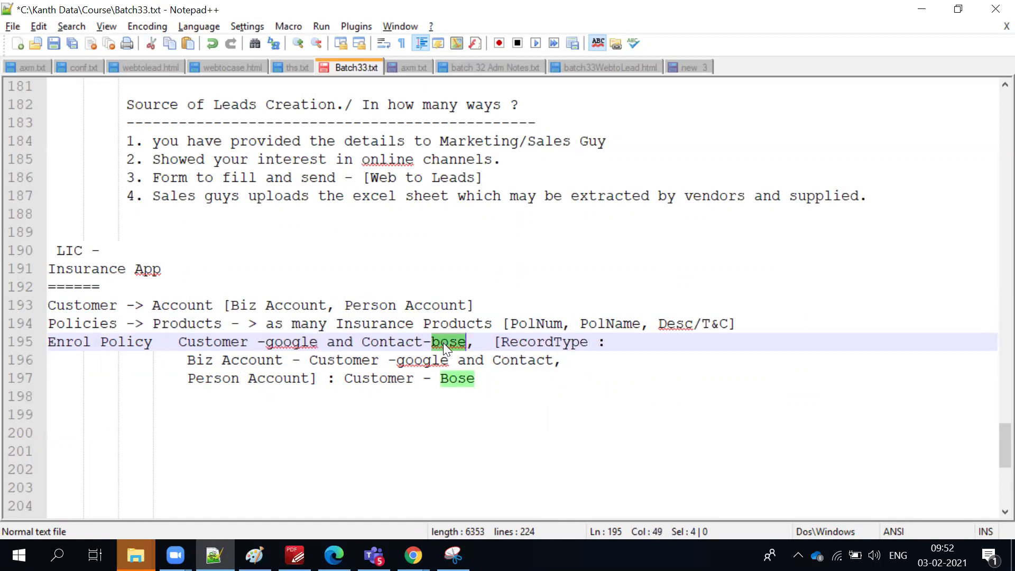
type("xyz")
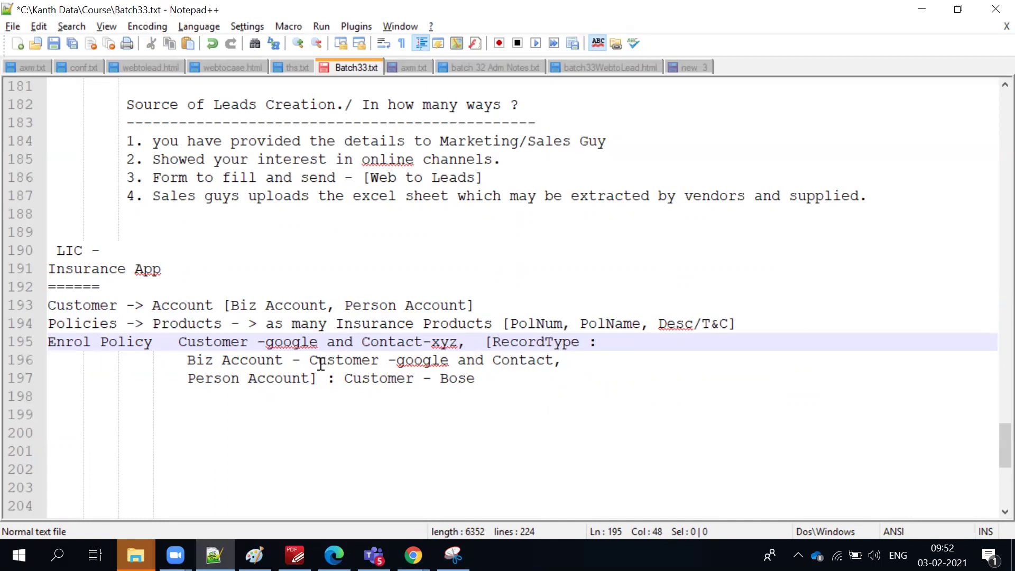
Review how Enrol Policy relates to Customer, Contact and Policies by highlighting those words and the record type lines
left_click_drag(492, 342, 483, 384)
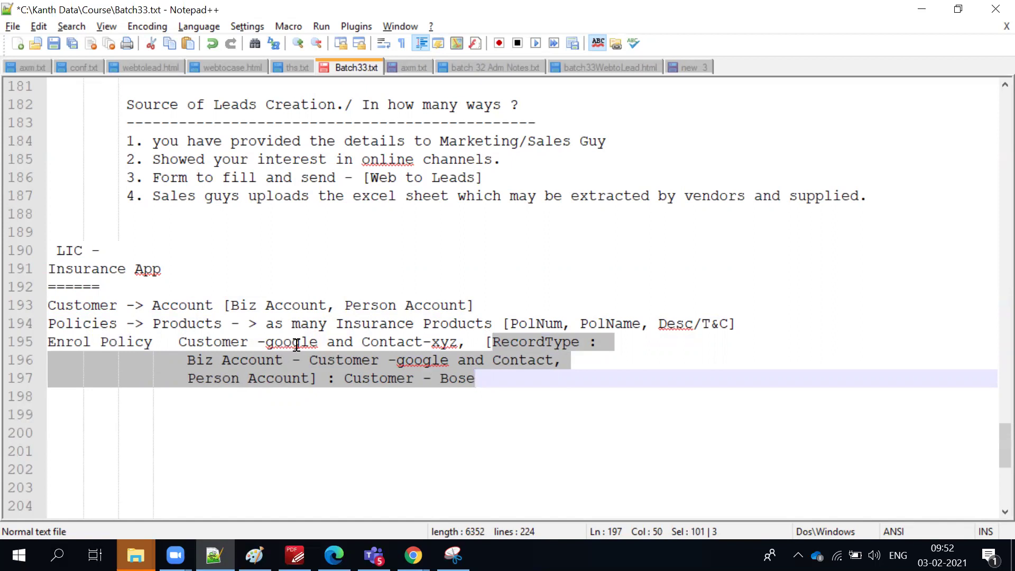
double_click(208, 348)
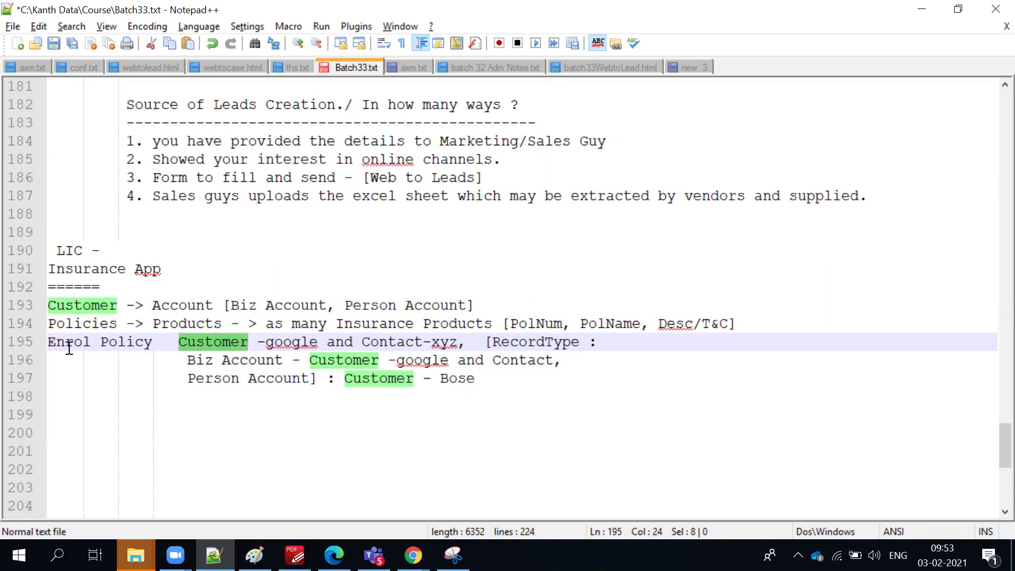
left_click(178, 342)
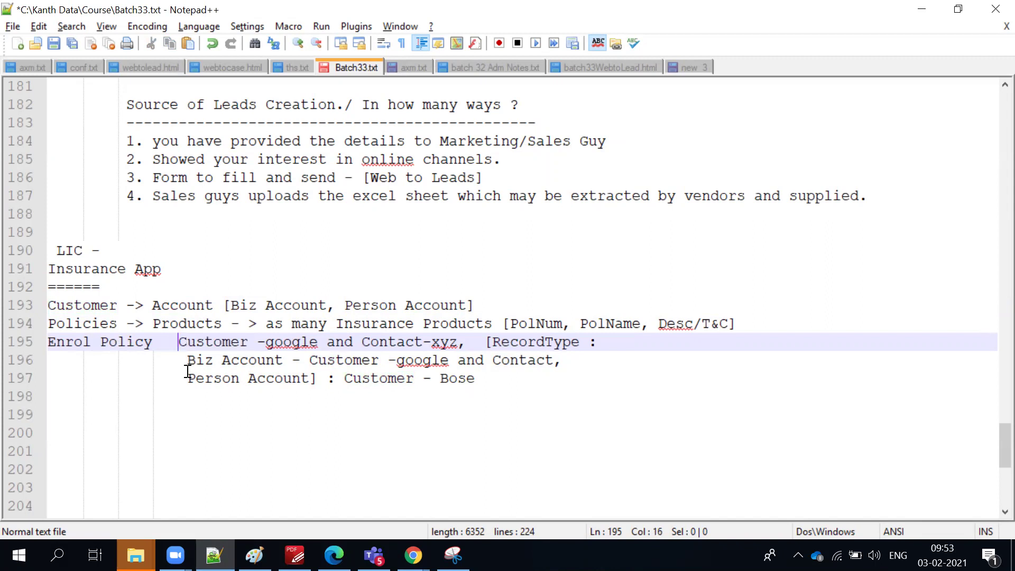
triple_click(98, 346)
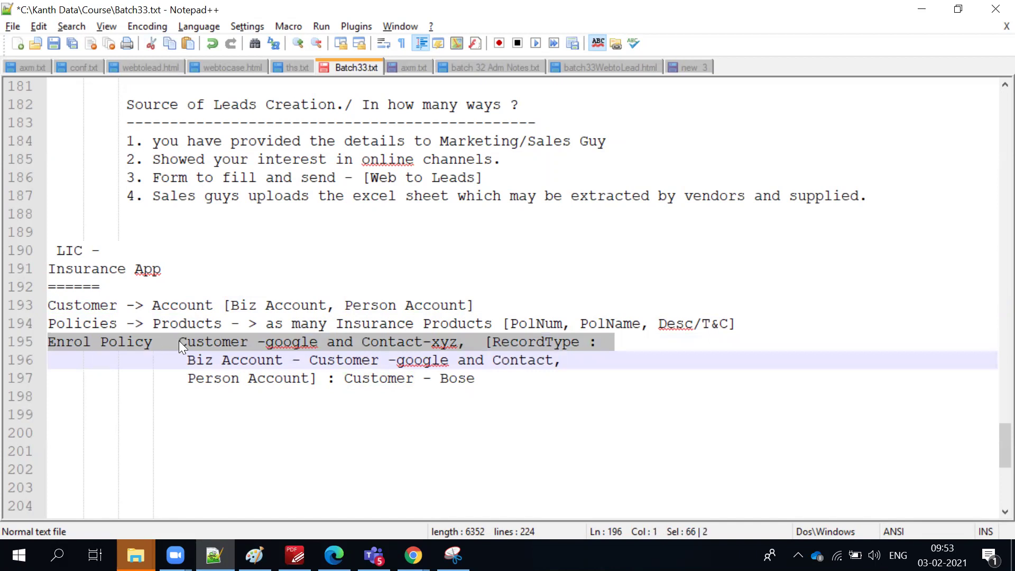
double_click(74, 343)
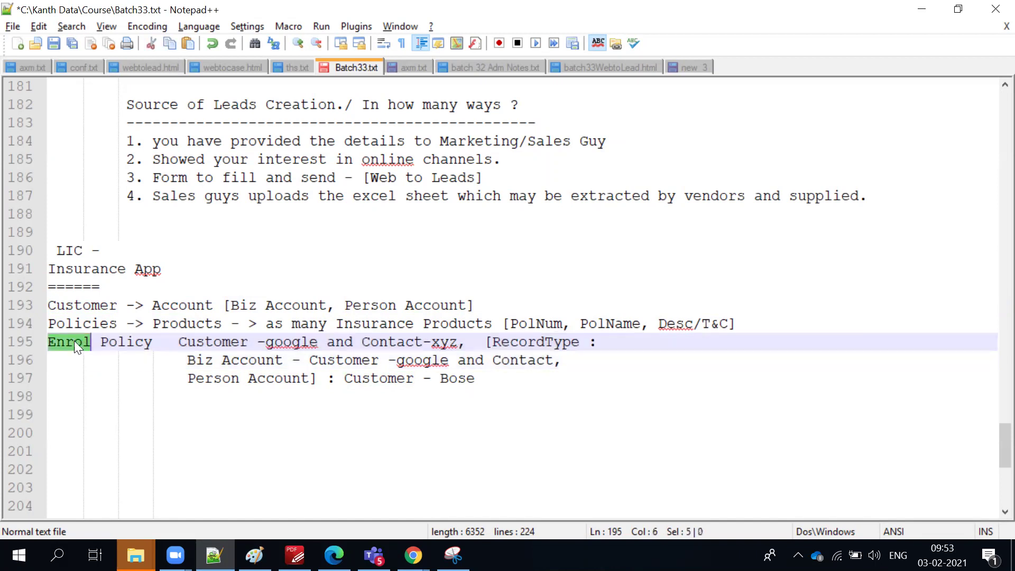
double_click(74, 305)
double_click(74, 342)
double_click(399, 343)
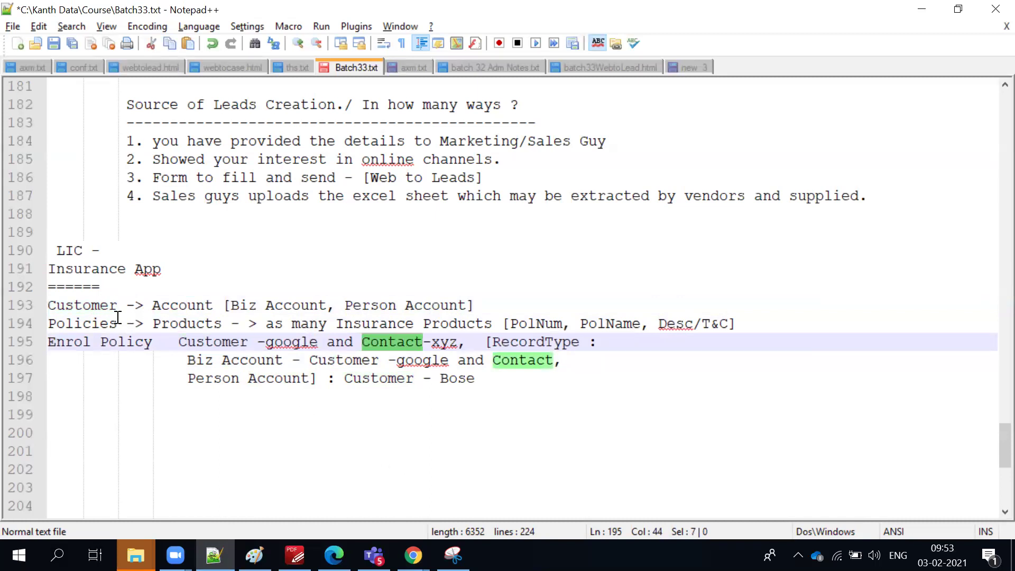
double_click(92, 325)
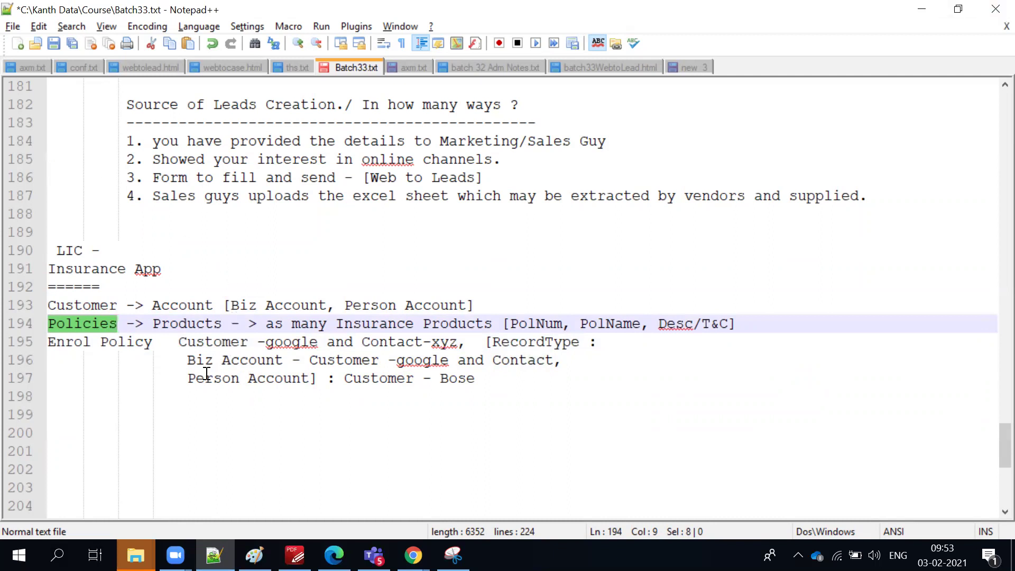
left_click_drag(178, 343, 309, 343)
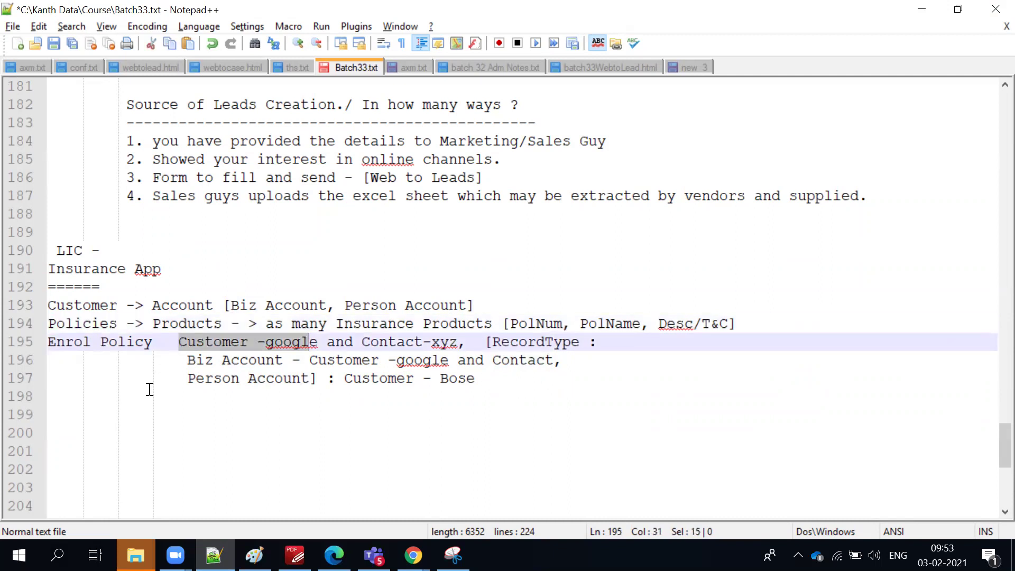
left_click(168, 412)
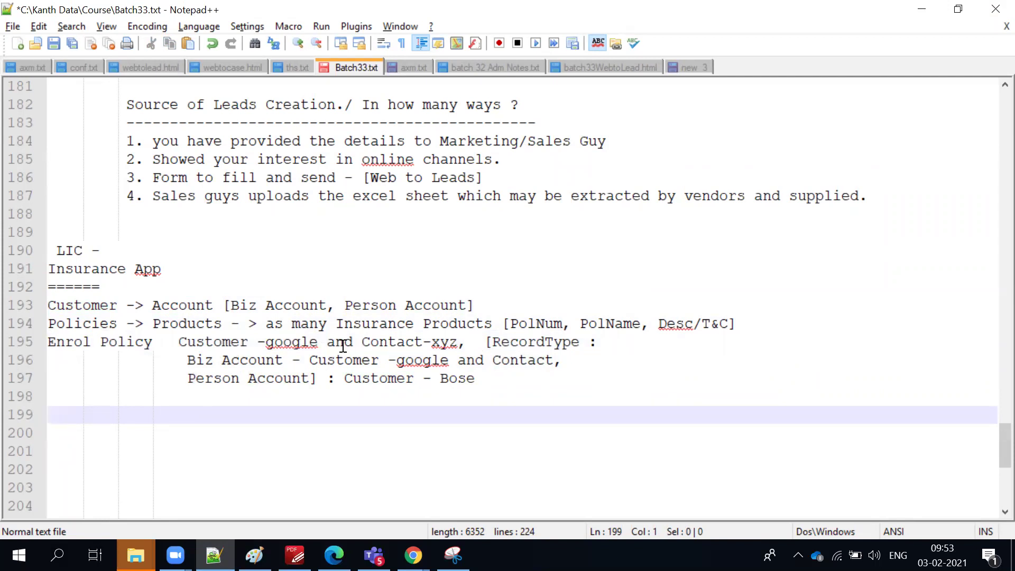
Insert "lkup to" before Customer in the Enrol Policy line
left_click(179, 341)
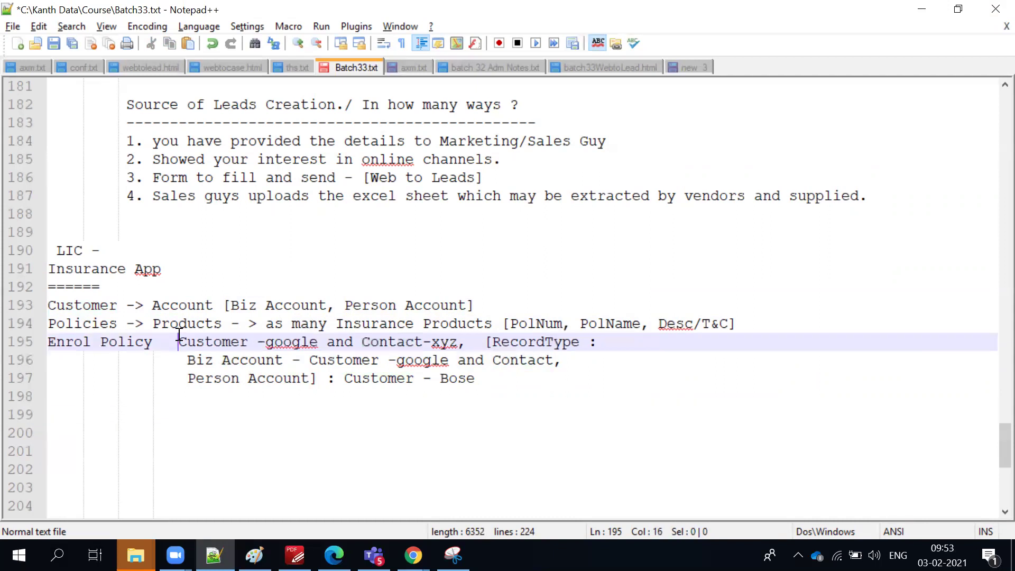
type("41kup")
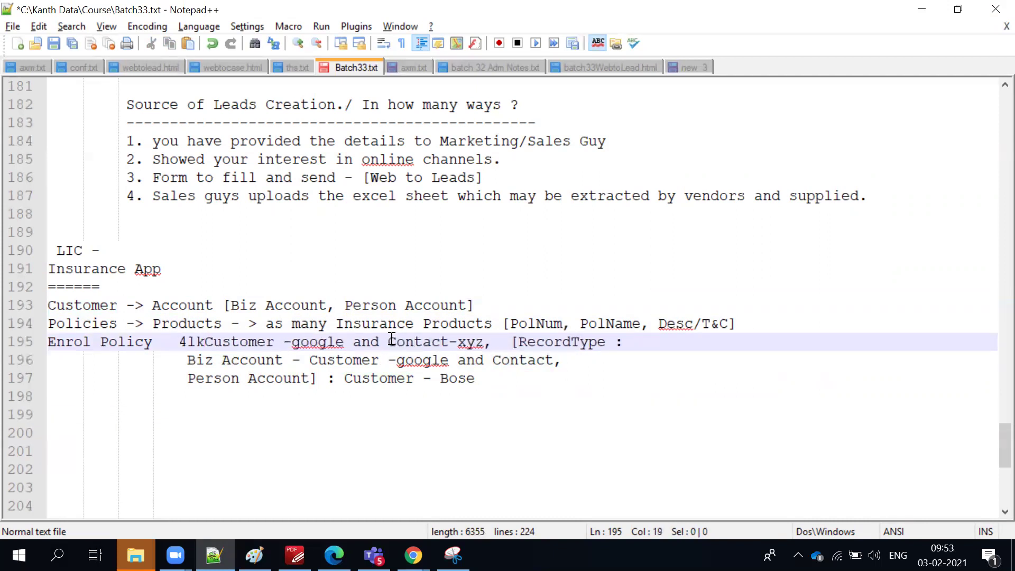
key("BackSpace")
key("BackSpace")
key("BackSpace")
key("BackSpace")
key("BackSpace")
type("lku")
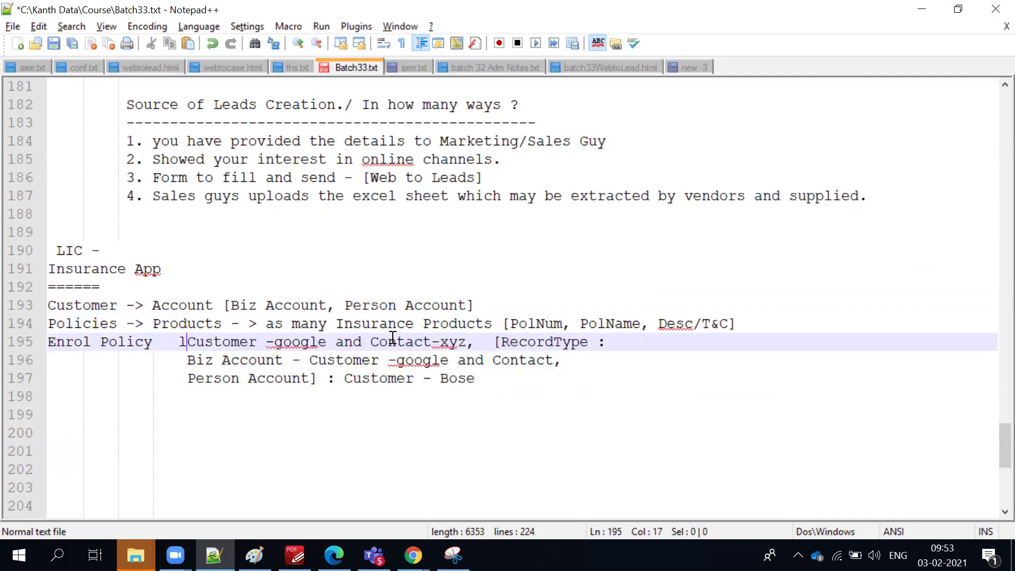
type("p to")
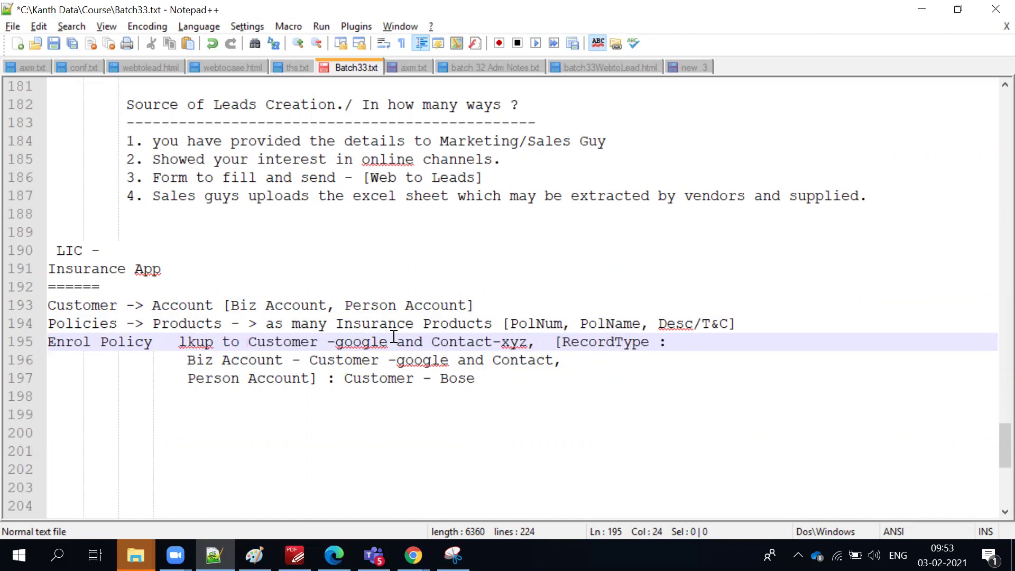
Remove "lkup to" before Customer in the Enrol Policy line
key("BackSpace")
key("BackSpace")
key("BackSpace")
key("BackSpace")
key("BackSpace")
key("BackSpace")
key("BackSpace")
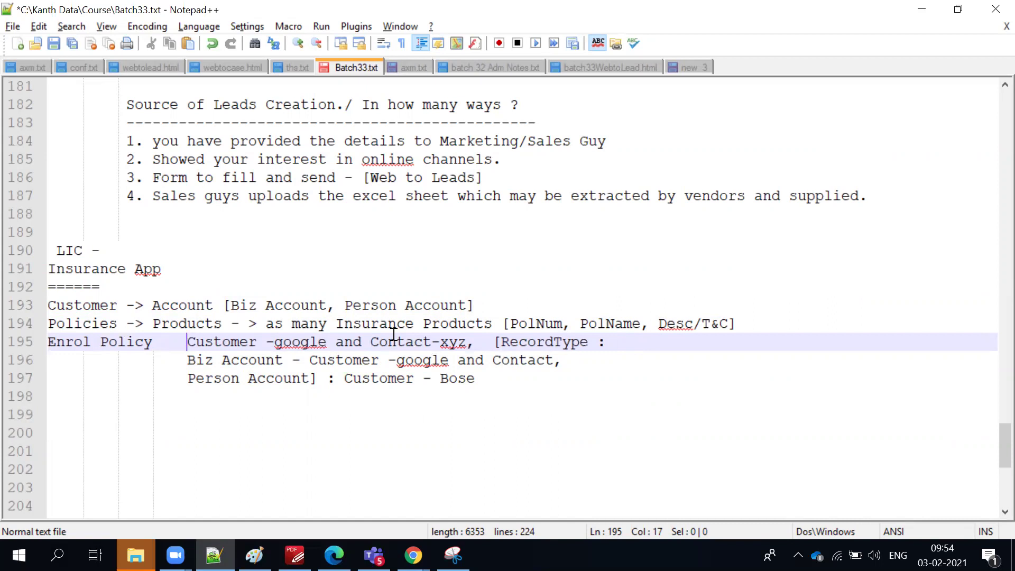
Review the Customer and Contact references in the Enrol Policy line by highlighting each word
double_click(216, 346)
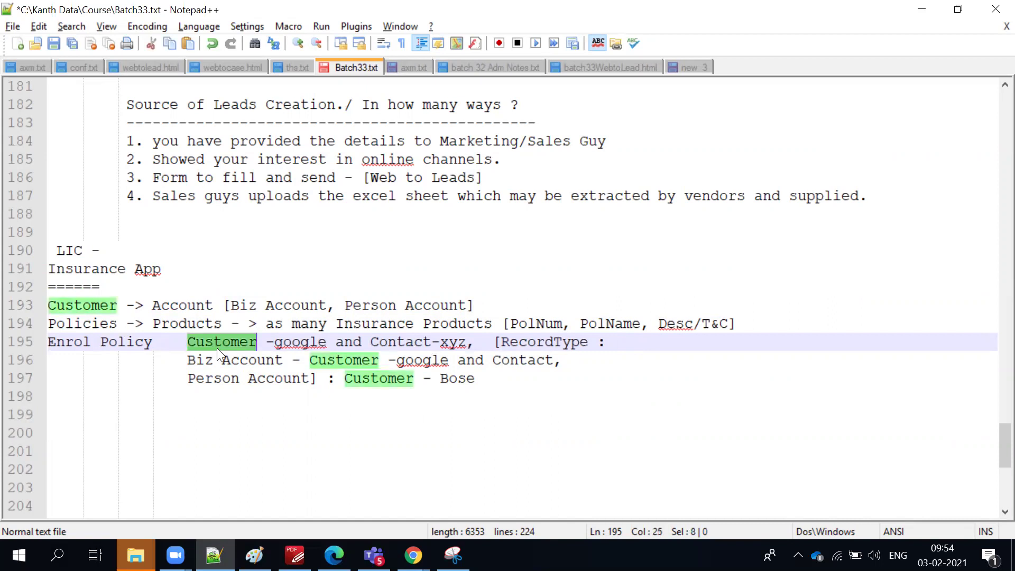
left_click(188, 305)
double_click(387, 344)
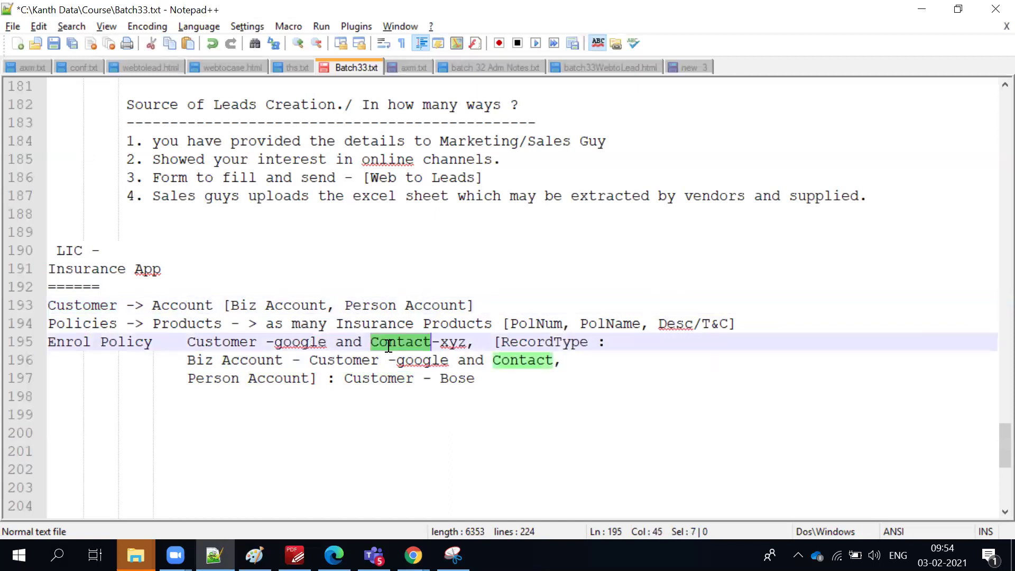
left_click(417, 362)
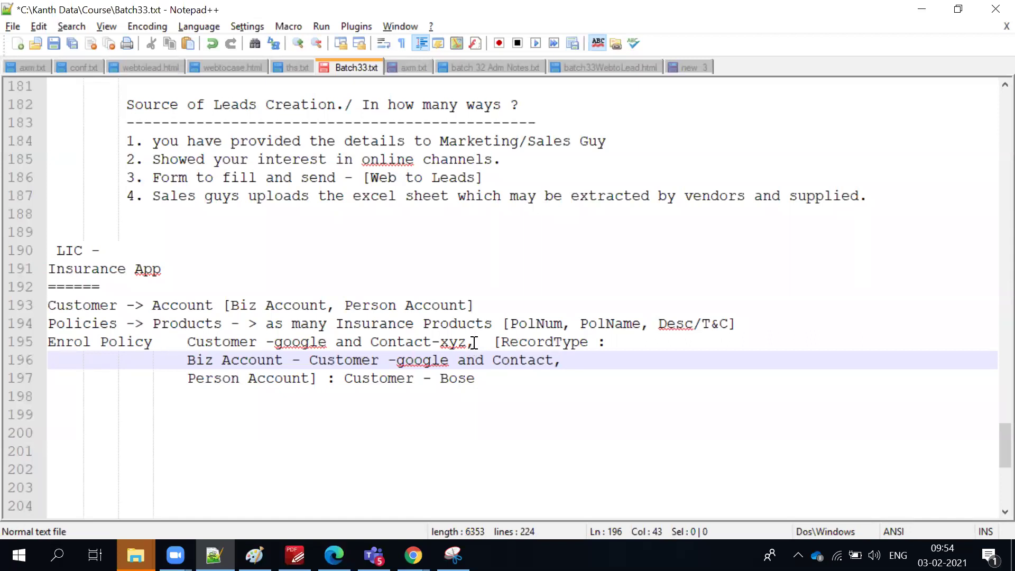
double_click(224, 343)
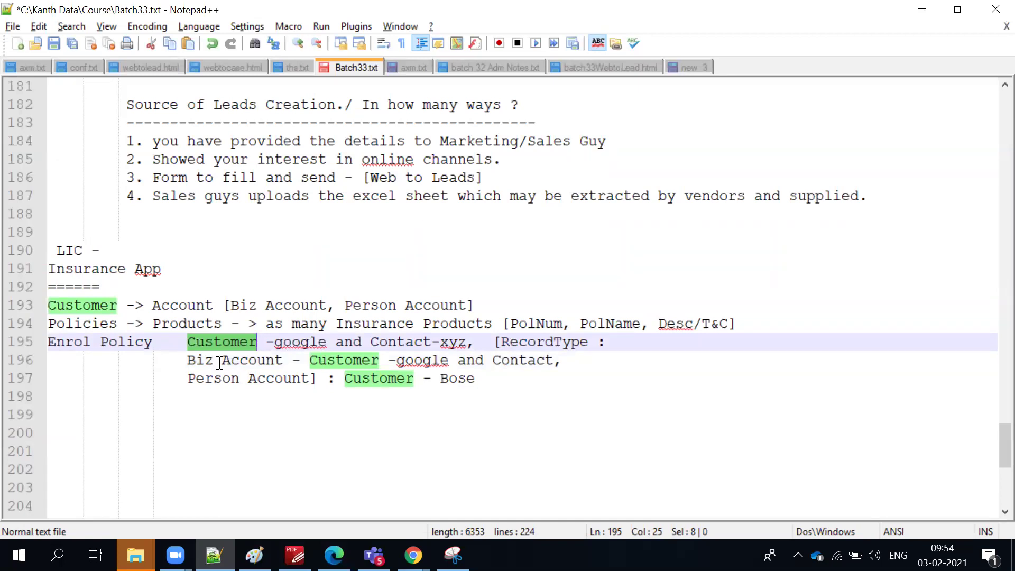
left_click(439, 360)
Remove the record type text after Contact-xyz and the word "and" before Contact in the Enrol Policy line
left_click_drag(467, 343, 500, 376)
key("ctrl+c")
key("BackSpace")
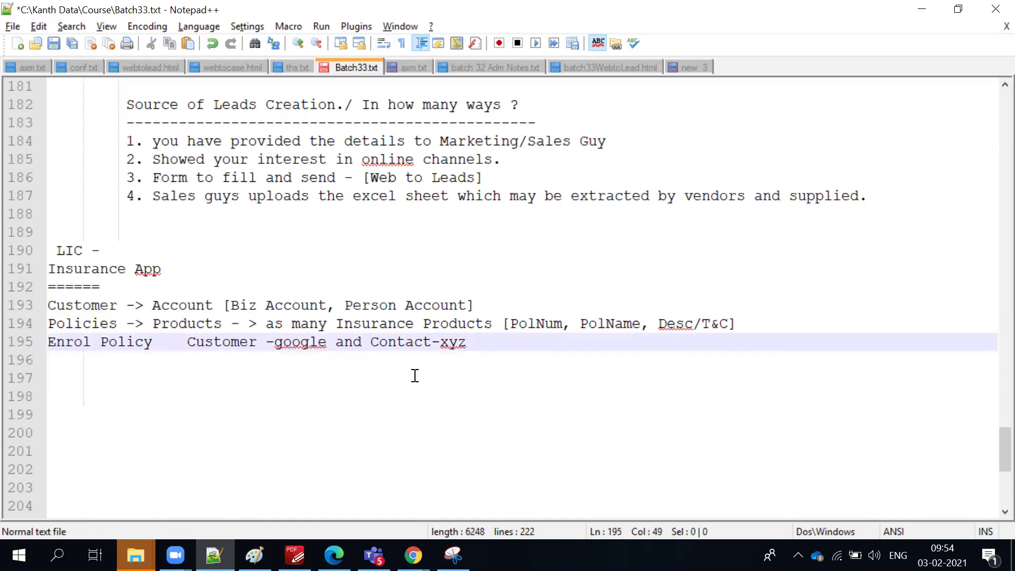
double_click(353, 342)
key("BackSpace")
key("BackSpace")
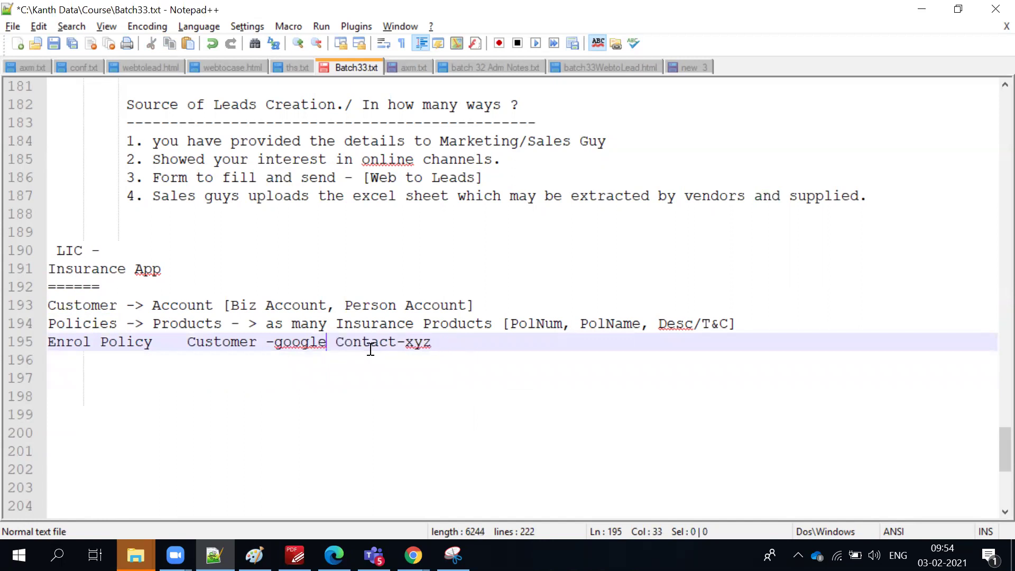
Put Contact-xyz on its own line, aligned under Customer in the Enrol Policy entry
type(".")
key("Return")
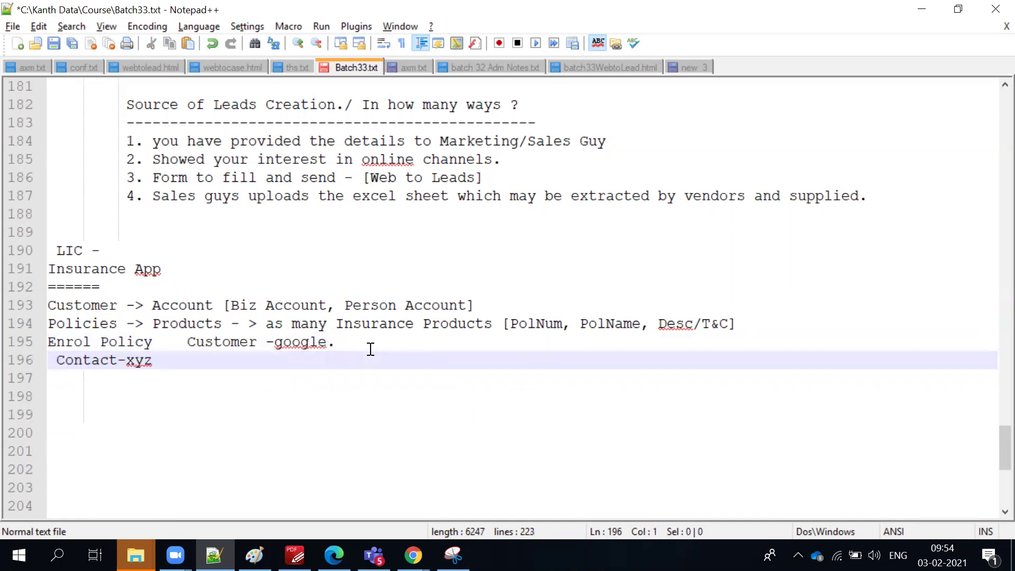
key("Delete")
key("Tab")
key("Tab")
key("Tab")
key("Tab")
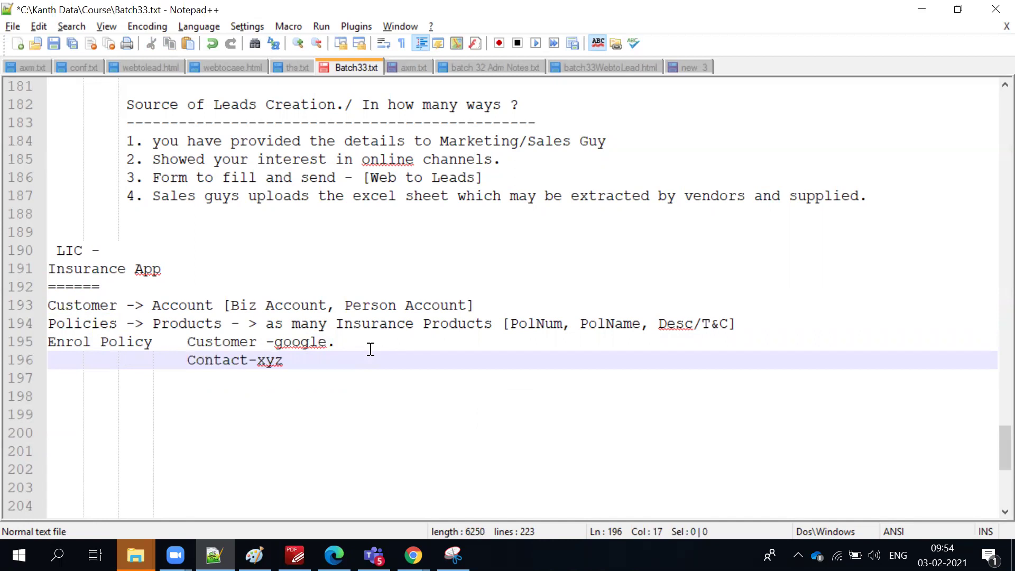
double_click(79, 342)
left_click(186, 342)
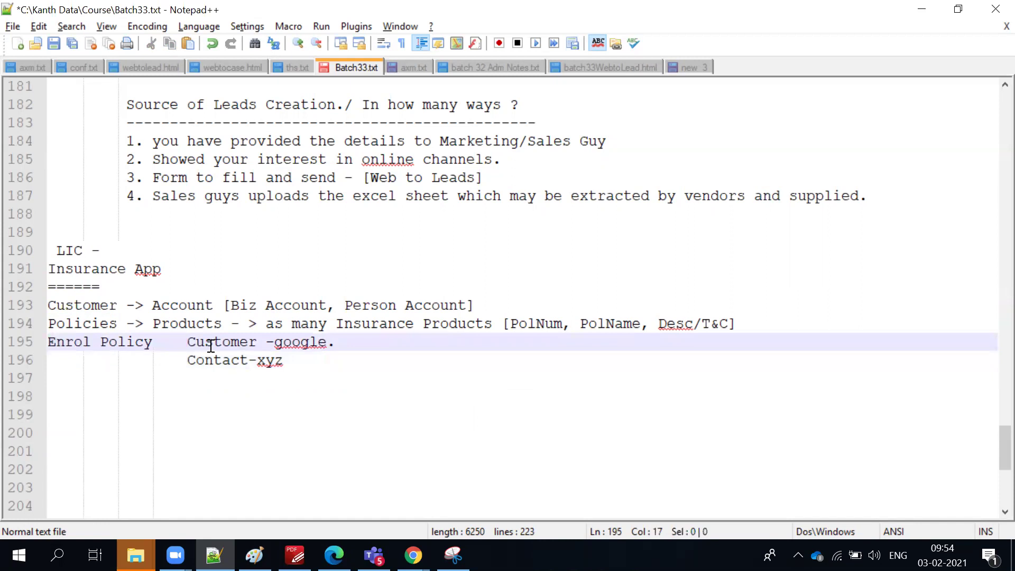
Rejoin Contact-xyz to the Enrol Policy line with "and" and restore the removed record type text
key("Down")
key("BackSpace")
key("BackSpace")
key("BackSpace")
key("BackSpace")
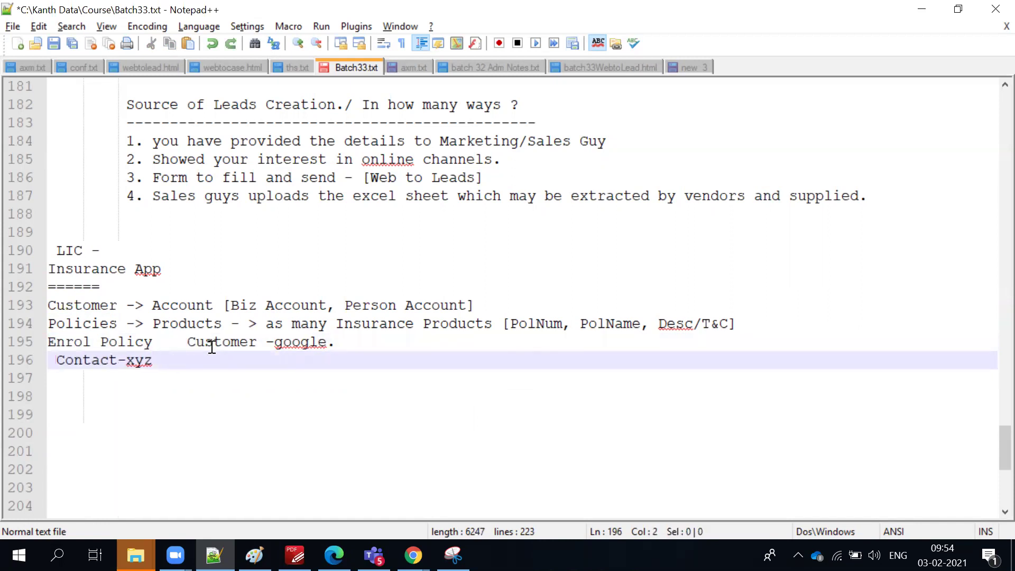
key("BackSpace")
key("BackSpace")
key("BackSpace")
type("and")
key("End")
key("ctrl+v")
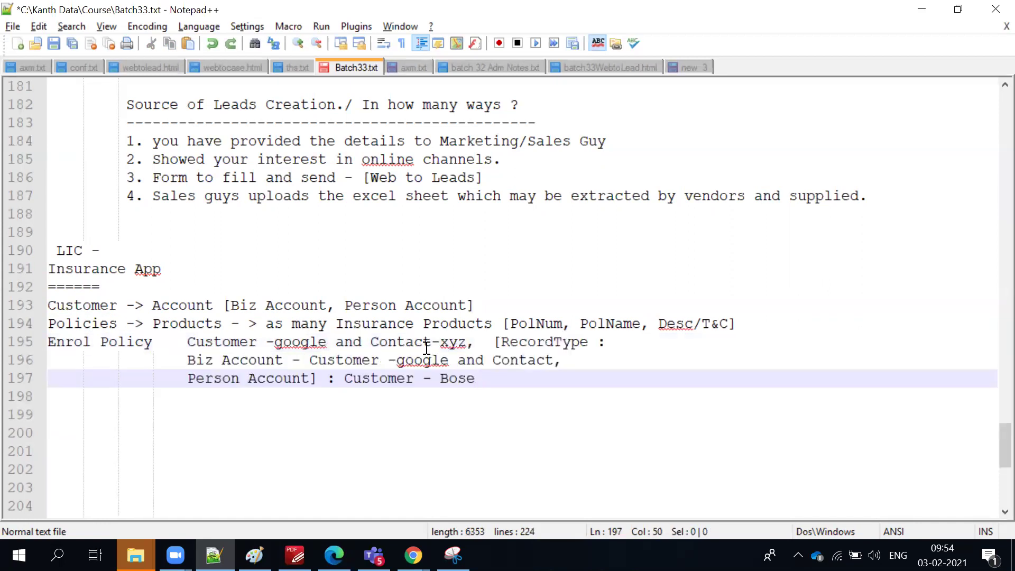
Delete "Customer -google and Contact-xyz," before [RecordType in the Enrol Policy line
left_click(494, 342)
key("shift+Left")
left_click_drag(390, 348, 189, 344)
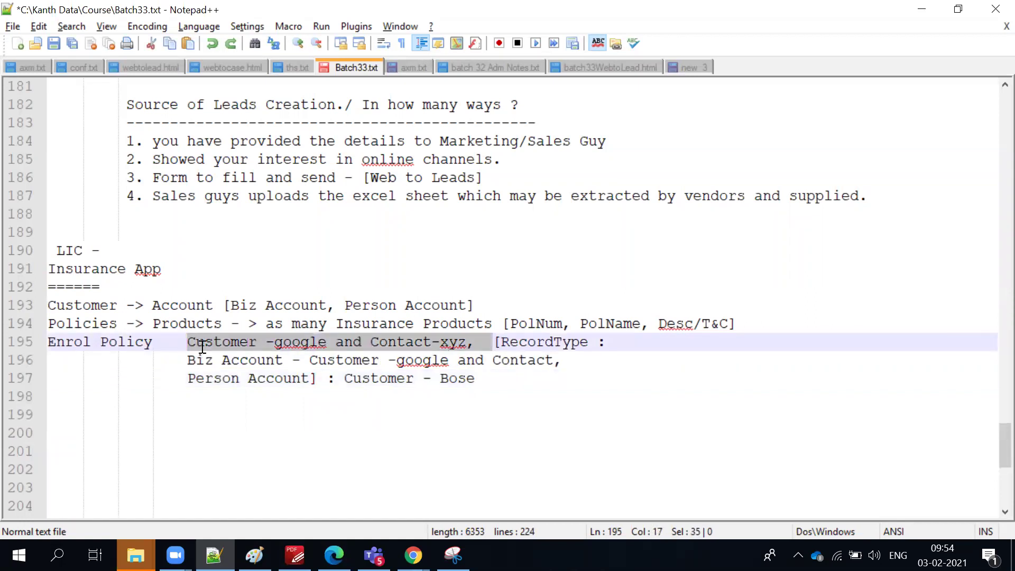
key("Delete")
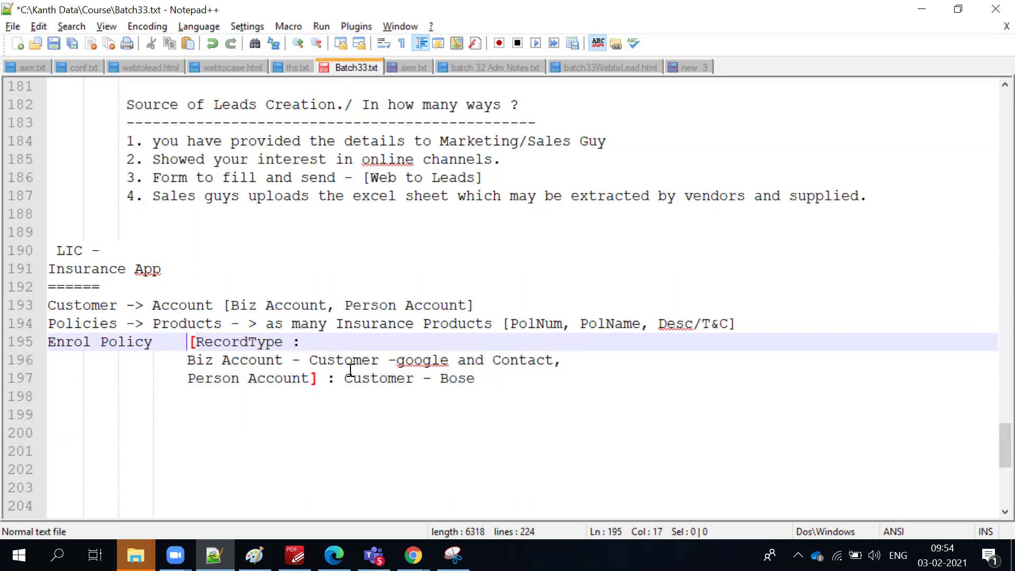
Remove "-google" from the Biz Account line and replace "and" with a comma so it reads "Customer, Contact,"
double_click(407, 360)
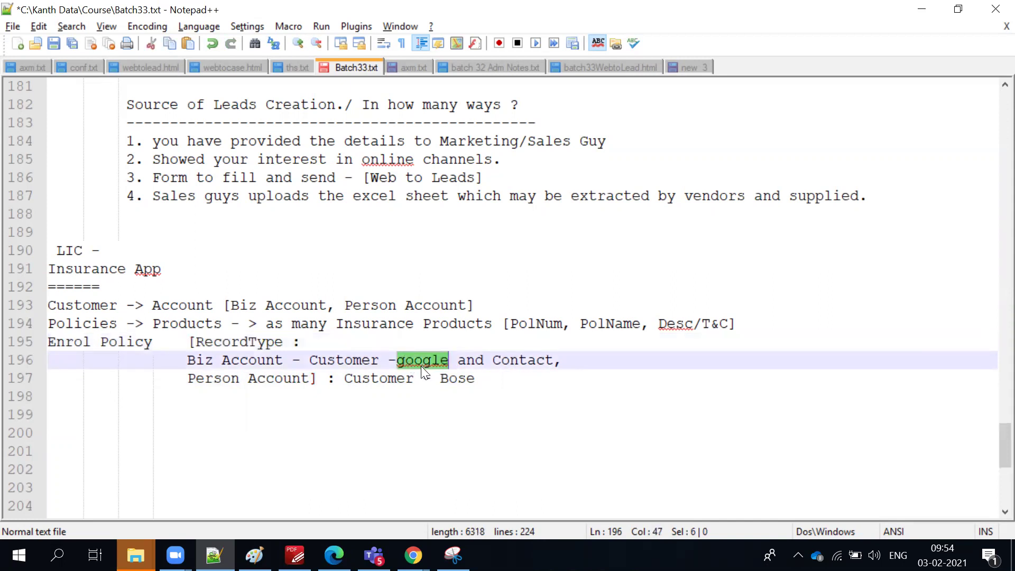
key("BackSpace")
key("BackSpace")
key("BackSpace")
left_click(310, 361)
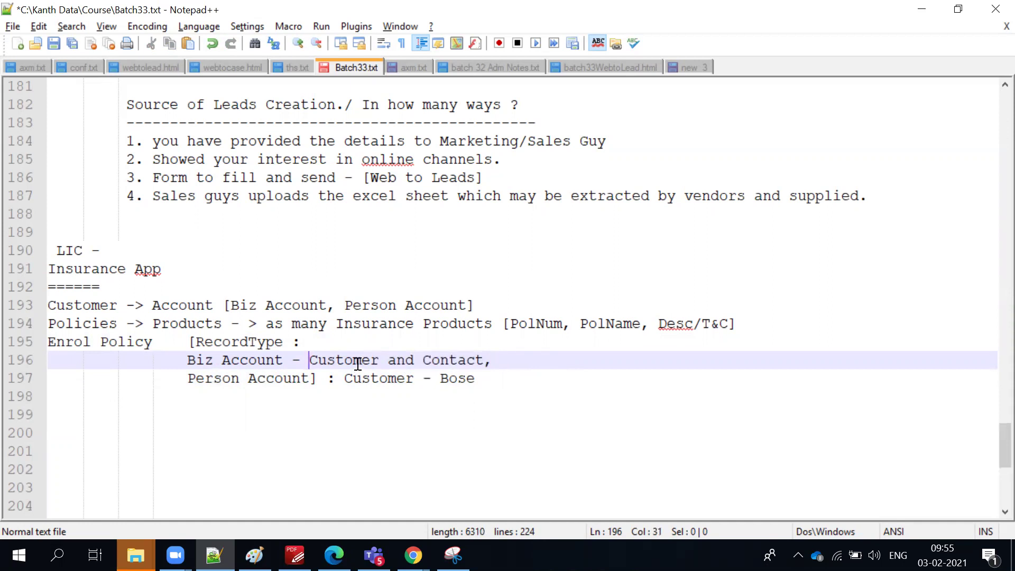
double_click(411, 361)
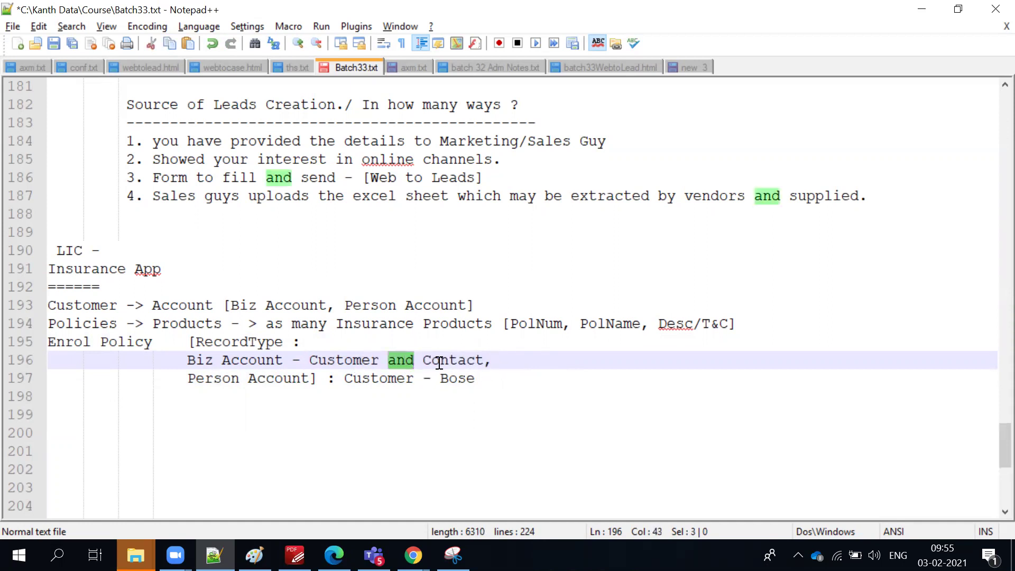
key("BackSpace")
key("BackSpace")
key("Right")
key("BackSpace")
type(",")
Add "Policy" after Contact at the end of the Biz Account line
left_click(478, 363)
type("Produc")
key("BackSpace")
key("BackSpace")
key("BackSpace")
key("BackSpace")
key("BackSpace")
type("plo")
key("BackSpace")
key("BackSpace")
key("BackSpace")
type("o")
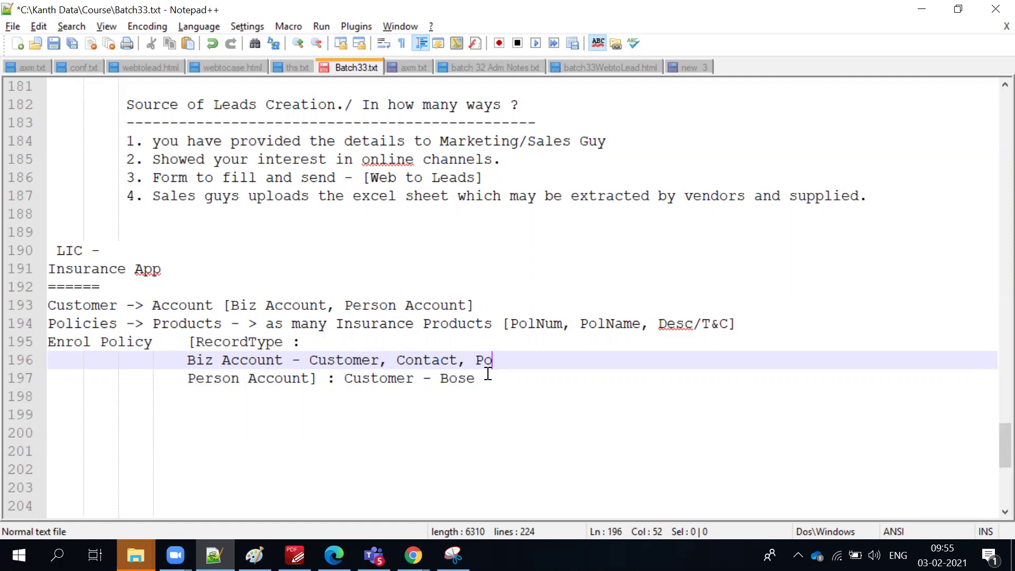
type("licy")
Review how Customer, Contact and Policy in the Biz Account line relate to the Policies and Products line
double_click(355, 360)
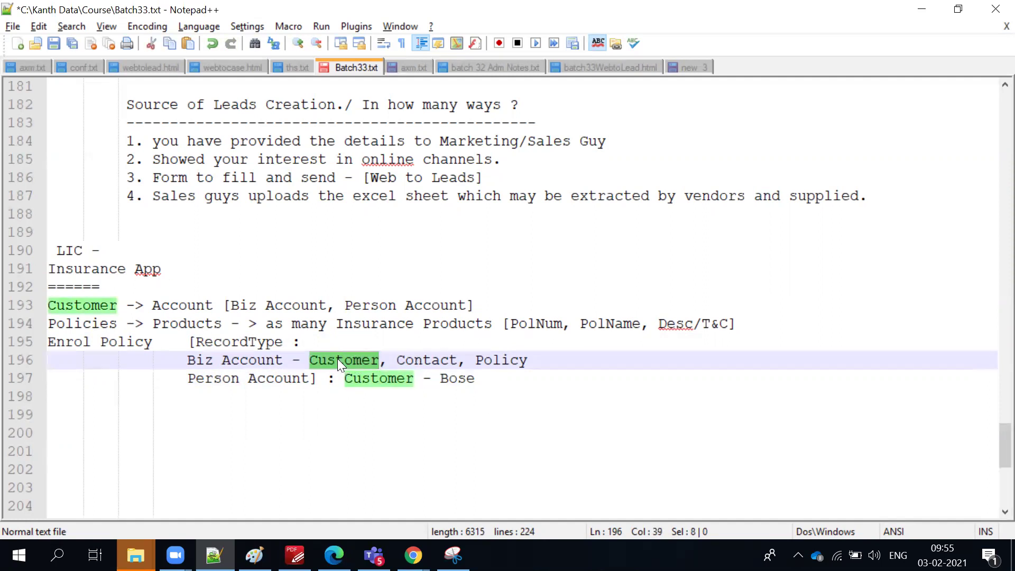
left_click(416, 359)
double_click(416, 358)
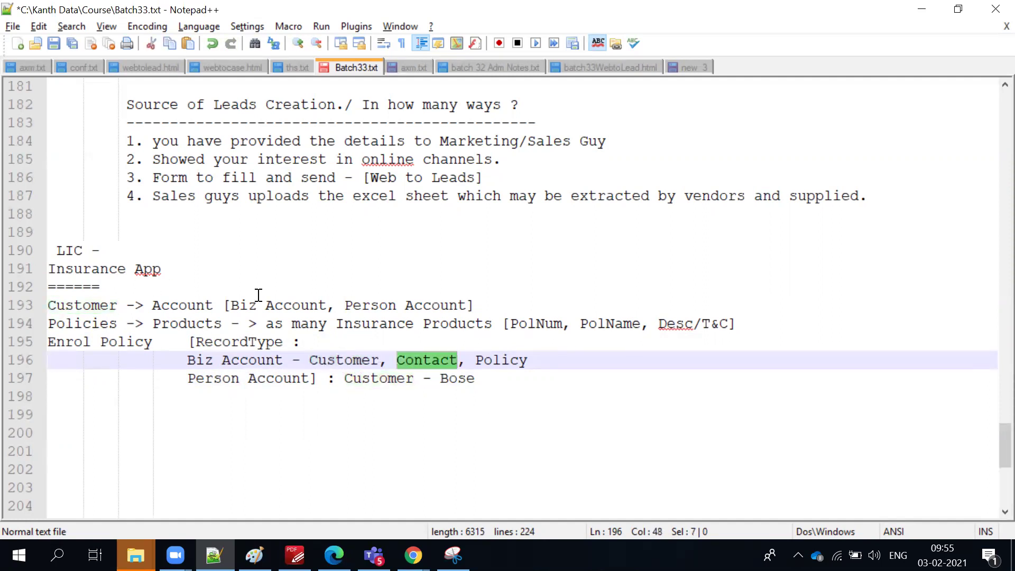
double_click(500, 362)
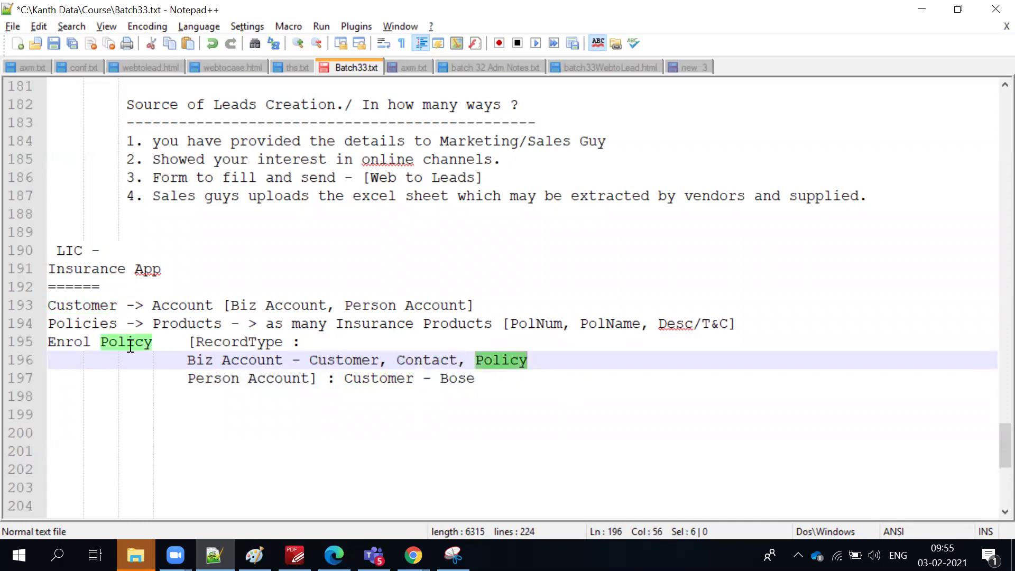
left_click(75, 325)
double_click(176, 323)
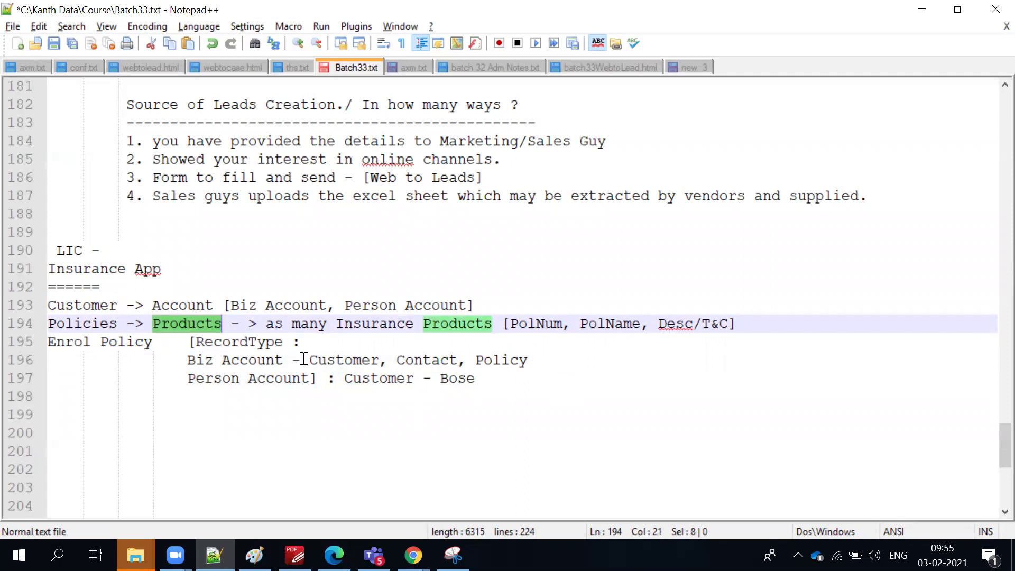
left_click_drag(309, 359, 528, 359)
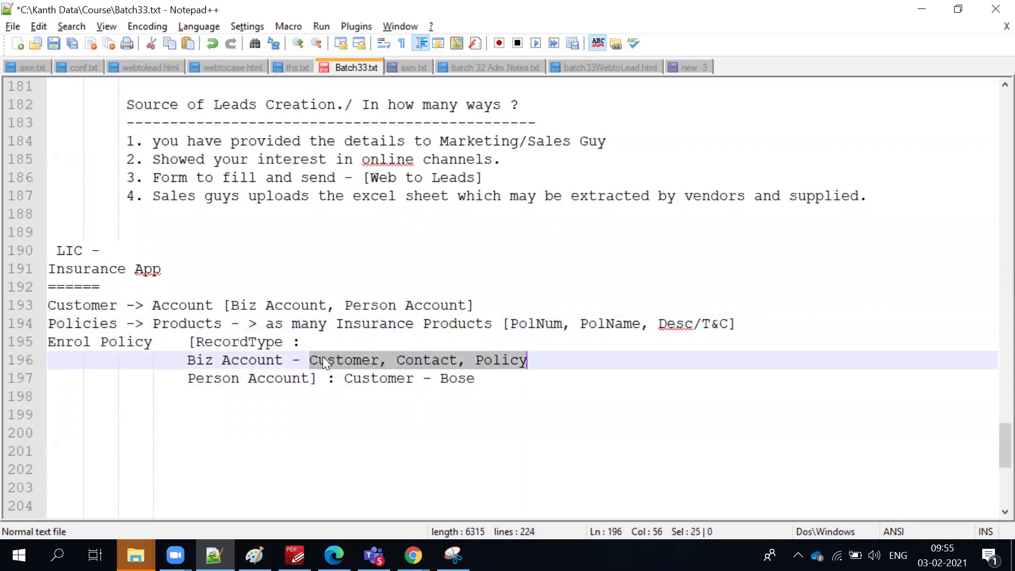
left_click(341, 360)
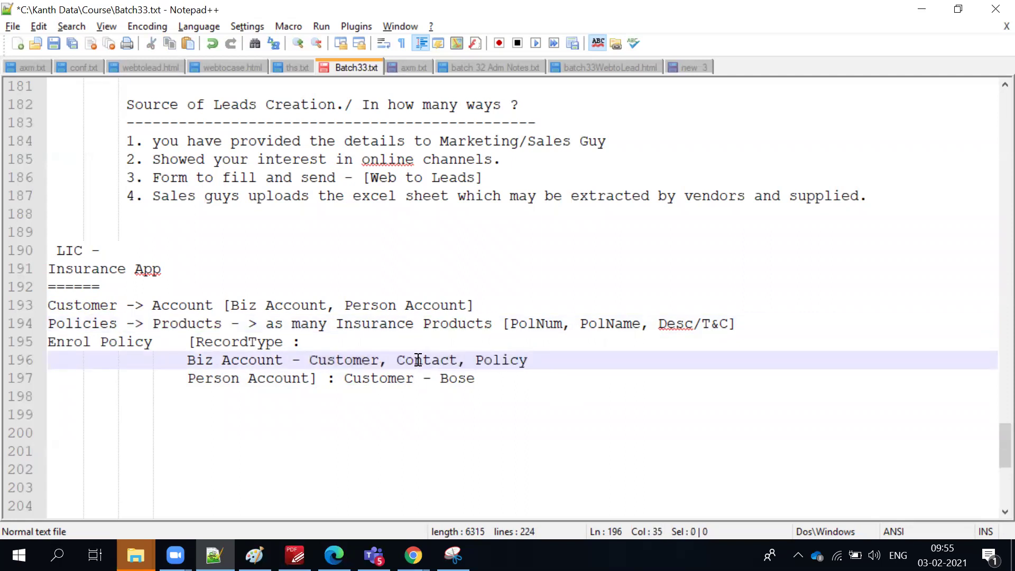
left_click(528, 359)
double_click(511, 361)
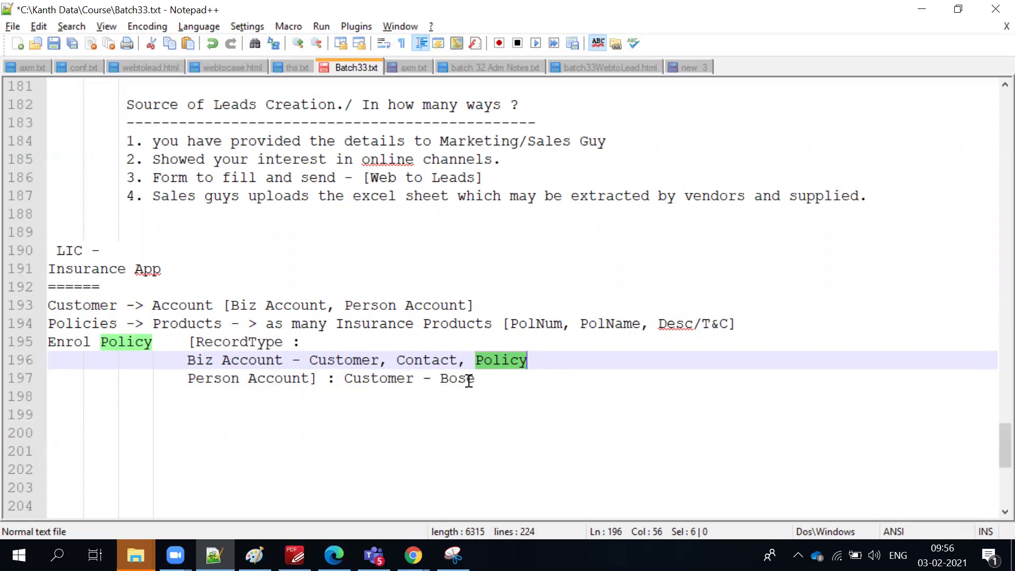
Compare the Customer account line with the Biz Account fields and the whole record type block by highlighting them
double_click(102, 304)
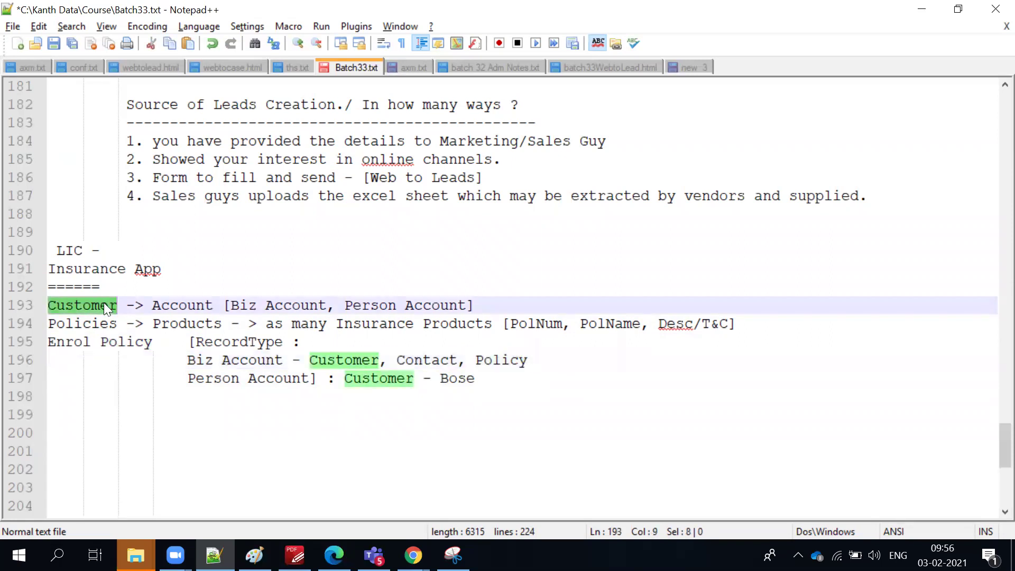
left_click(570, 359)
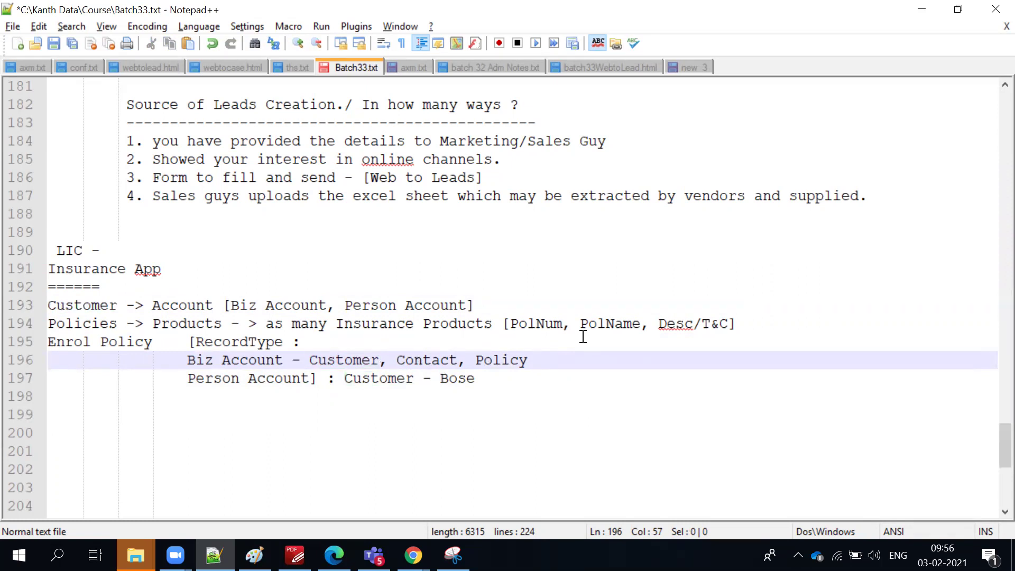
double_click(335, 359)
double_click(423, 360)
double_click(510, 360)
left_click(543, 363)
triple_click(64, 305)
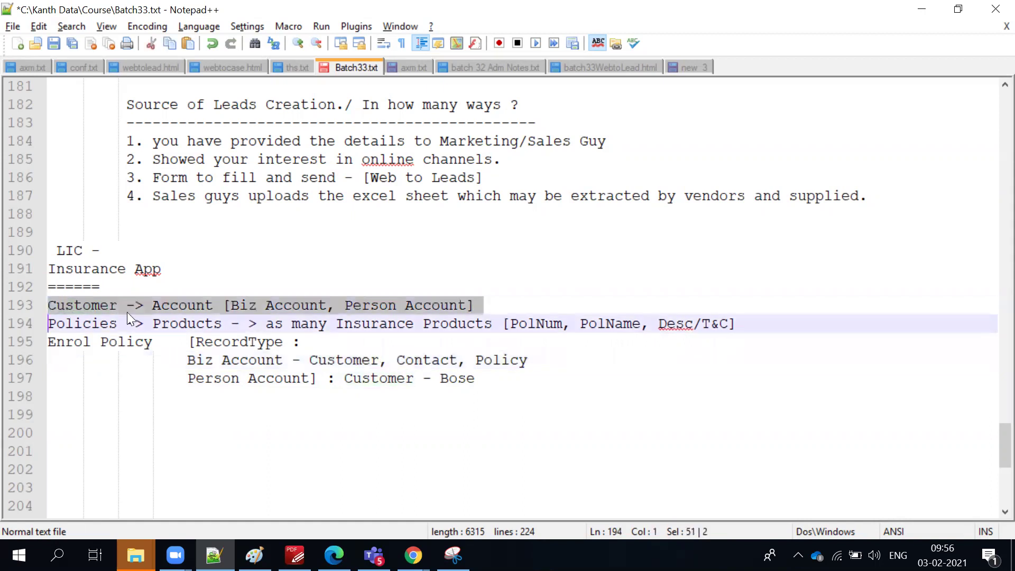
left_click(276, 391)
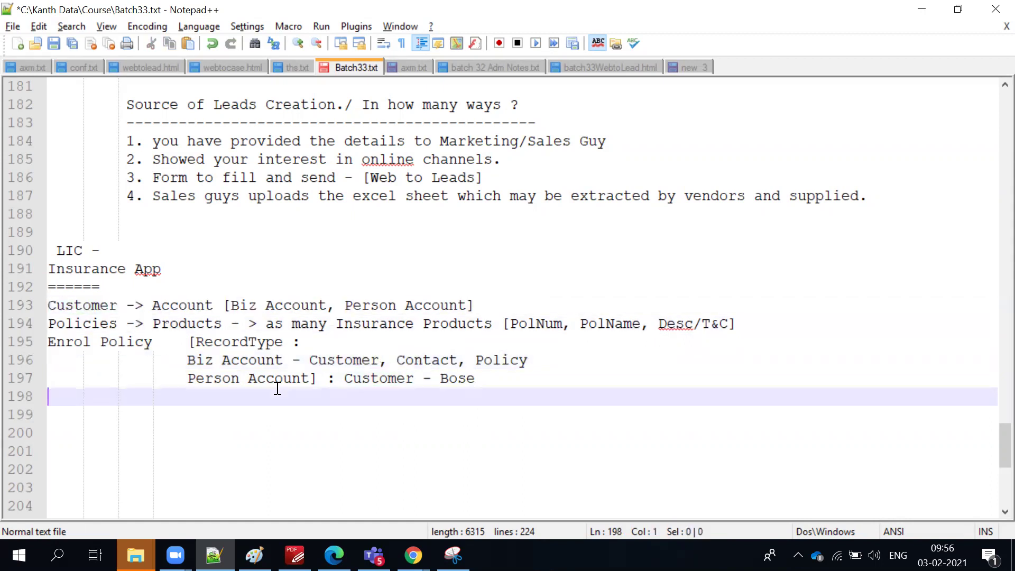
left_click_drag(188, 341, 409, 410)
left_click(463, 376)
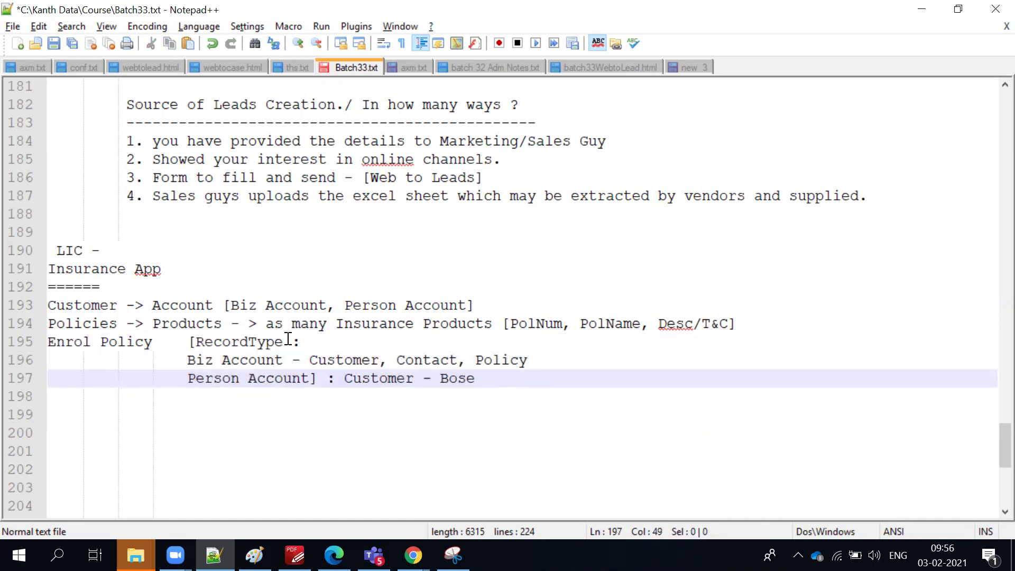
Insert the line "Contact -> Account related Contacts" below the Customer line
left_click(515, 307)
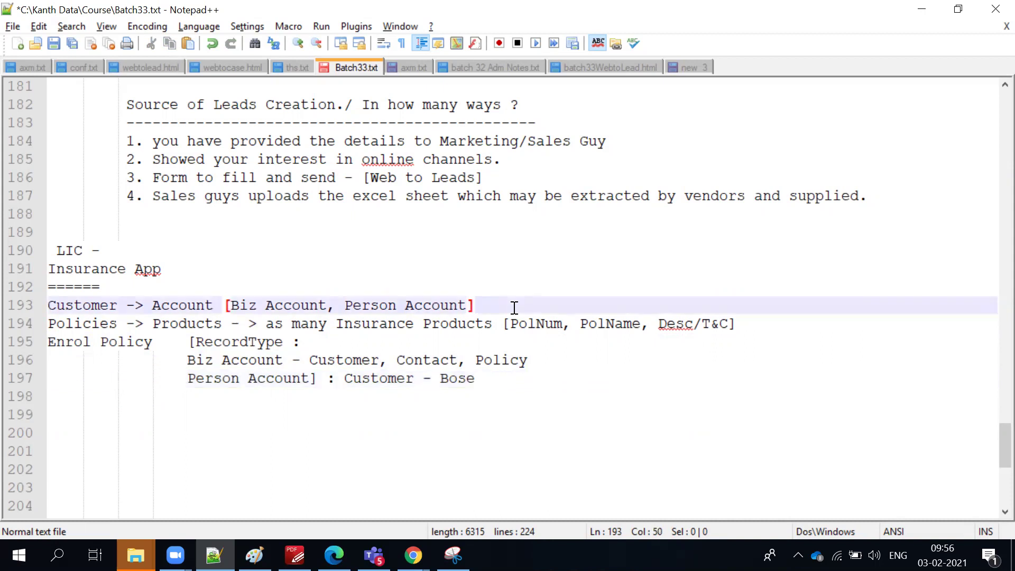
key("Return")
type("Contact ->")
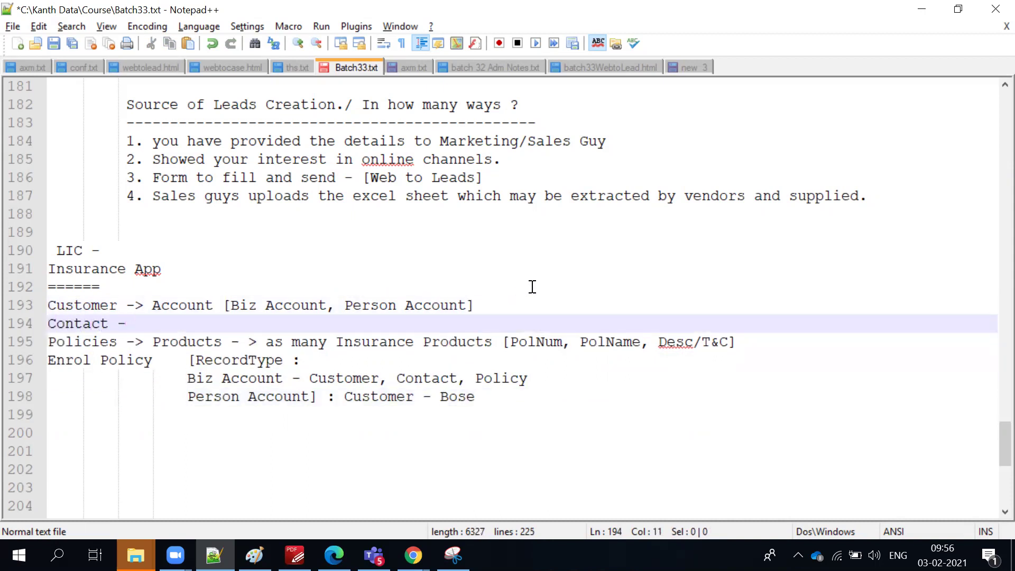
key("BackSpace")
type("> ")
type("fo")
key("BackSpace")
key("BackSpace")
key("BackSpace")
type("Account related Contacts")
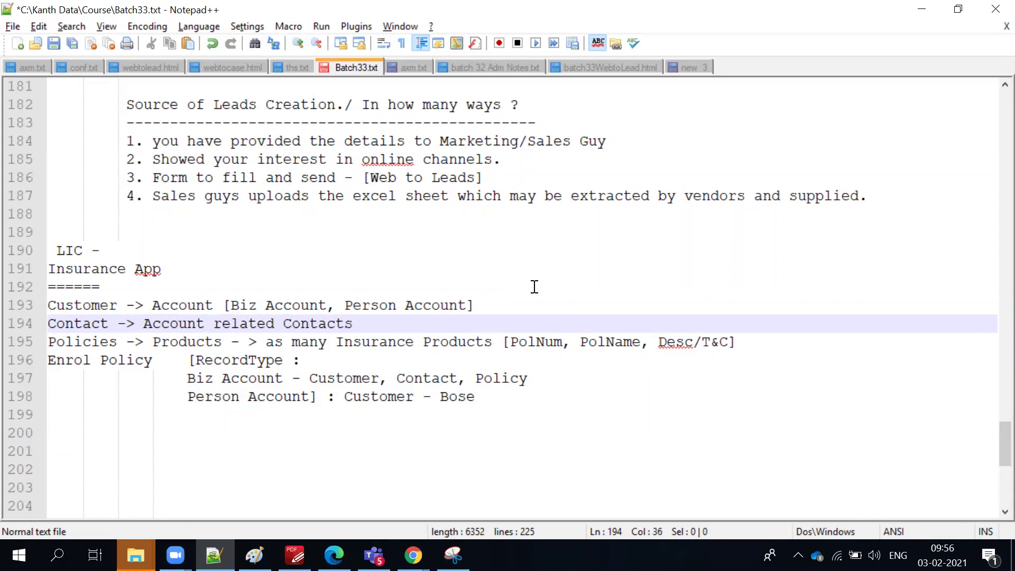
Append "(helps for Biz Acc : Employees)" to the end of the Contact line
type("(")
type("helps ")
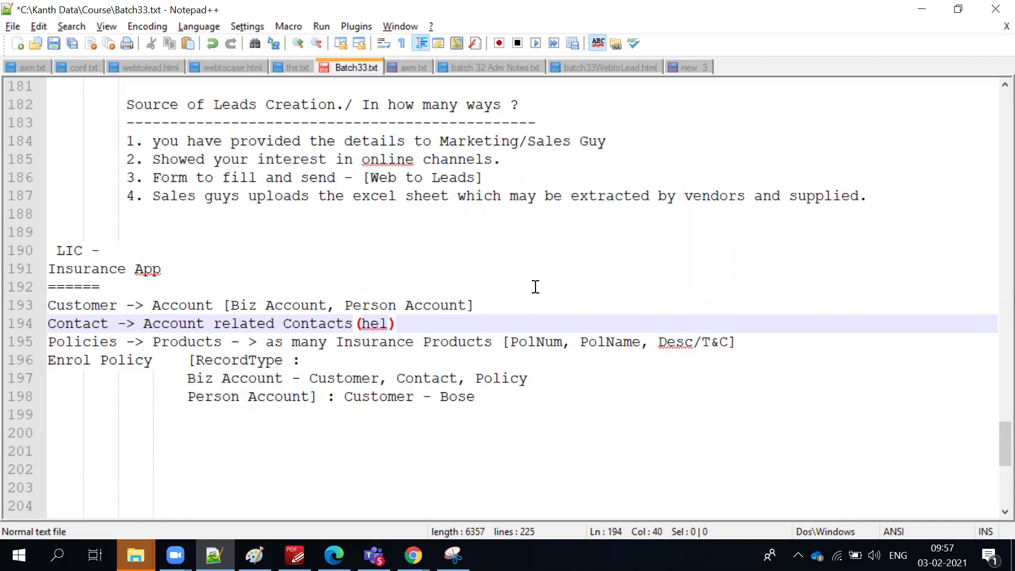
type("for ")
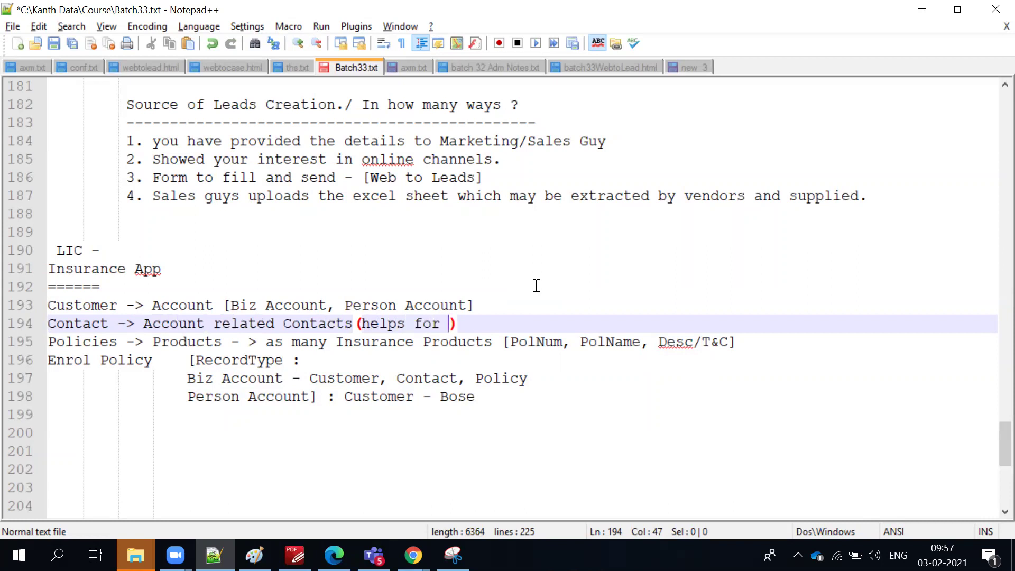
type("Biz ")
type("Acc : ")
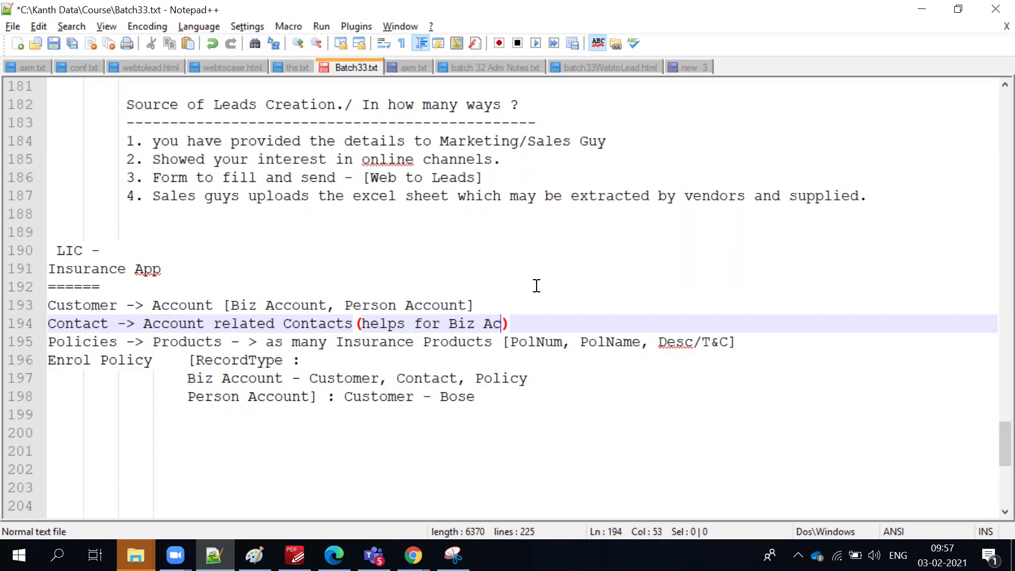
type("Employee")
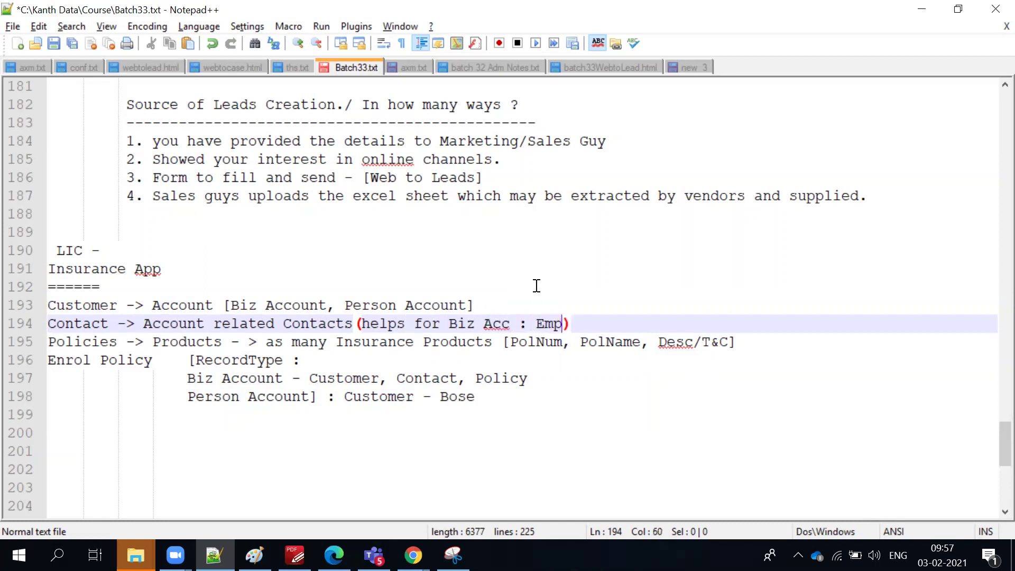
type("s")
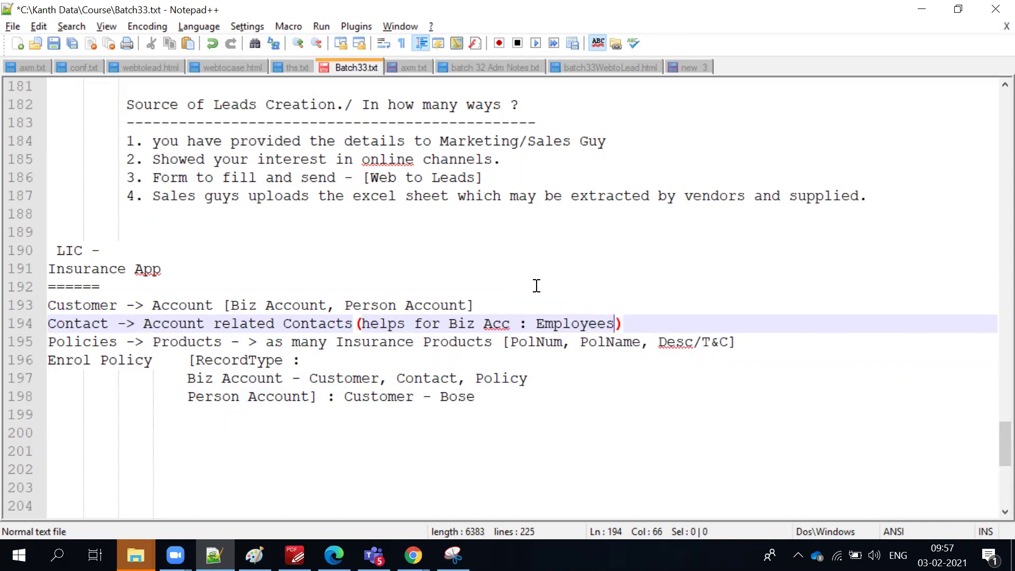
left_click(526, 323)
Replace "- Bose" after Customer in the Person Account line with ", Policy,", copying Policy from the Biz Account line
scroll(399, 394, "down", 1)
double_click(98, 270)
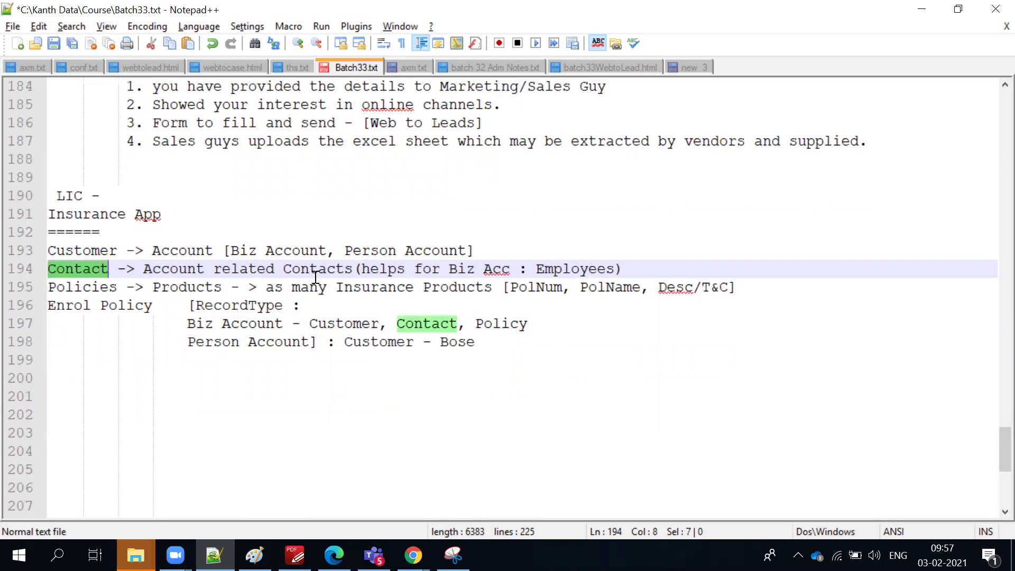
left_click(352, 341)
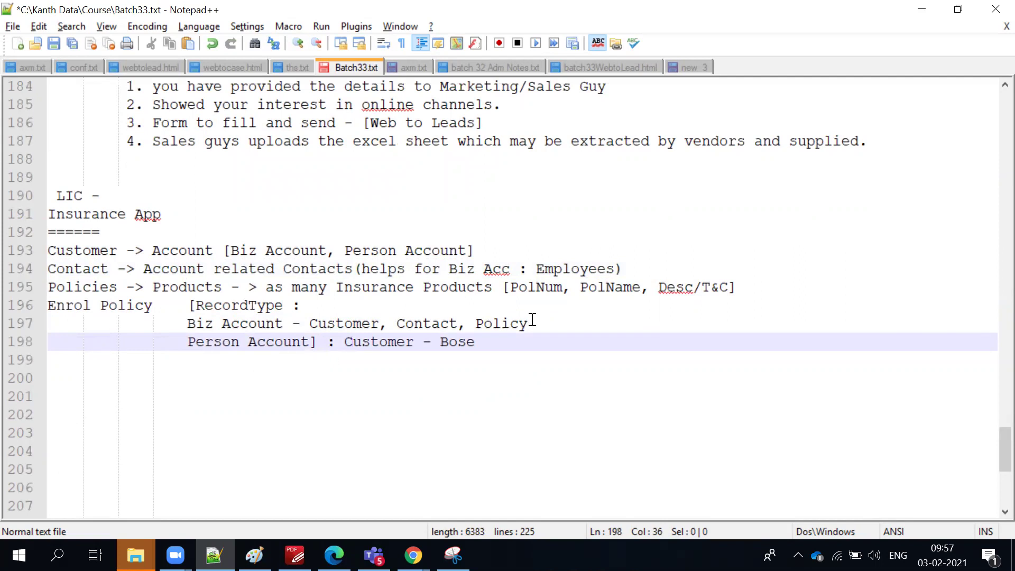
double_click(497, 321)
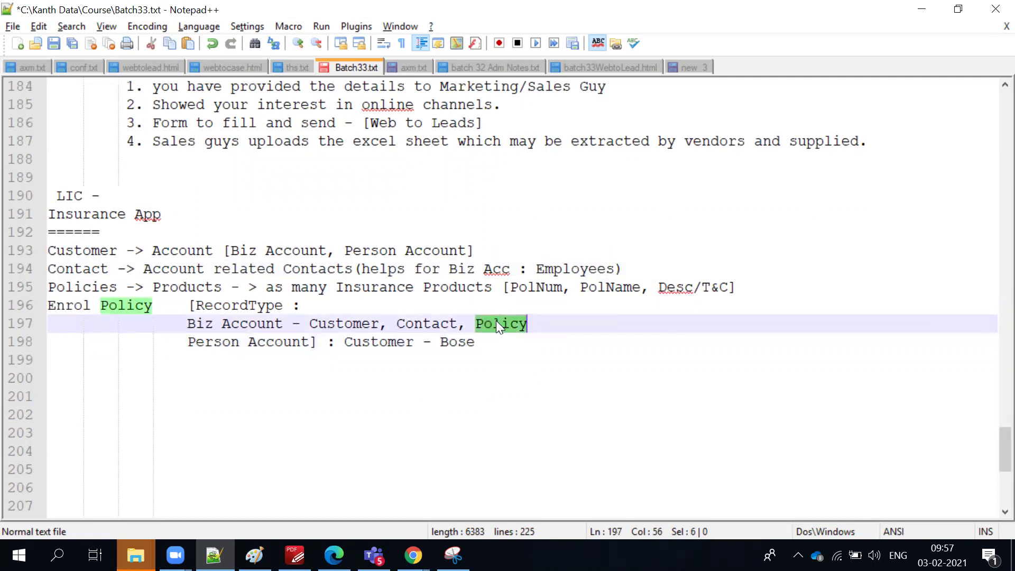
left_click(478, 342)
key("ctrl+shift+Left")
key("ctrl+shift+Left")
key("BackSpace")
key("BackSpace")
type(",")
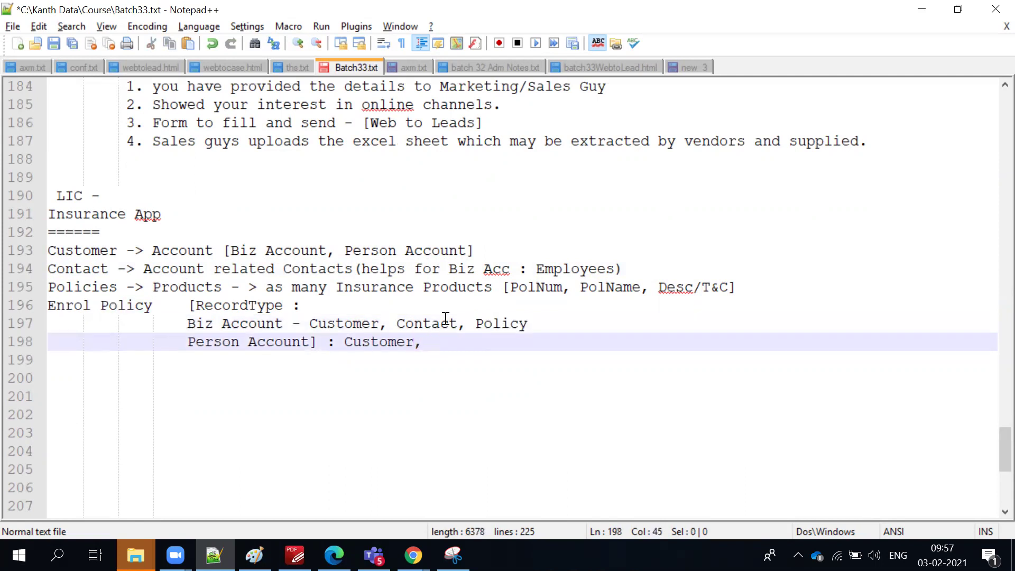
double_click(497, 324)
key("ctrl+c")
left_click(431, 344)
key("ctrl+v")
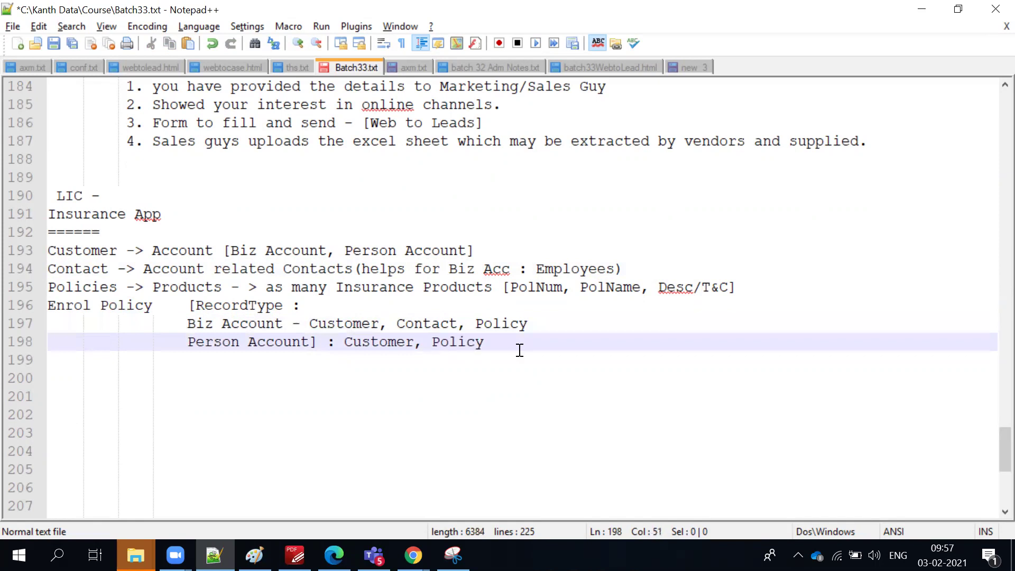
type(",")
Add ", Duration, Insu" after Policy at the end of the Biz Account line
double_click(390, 345)
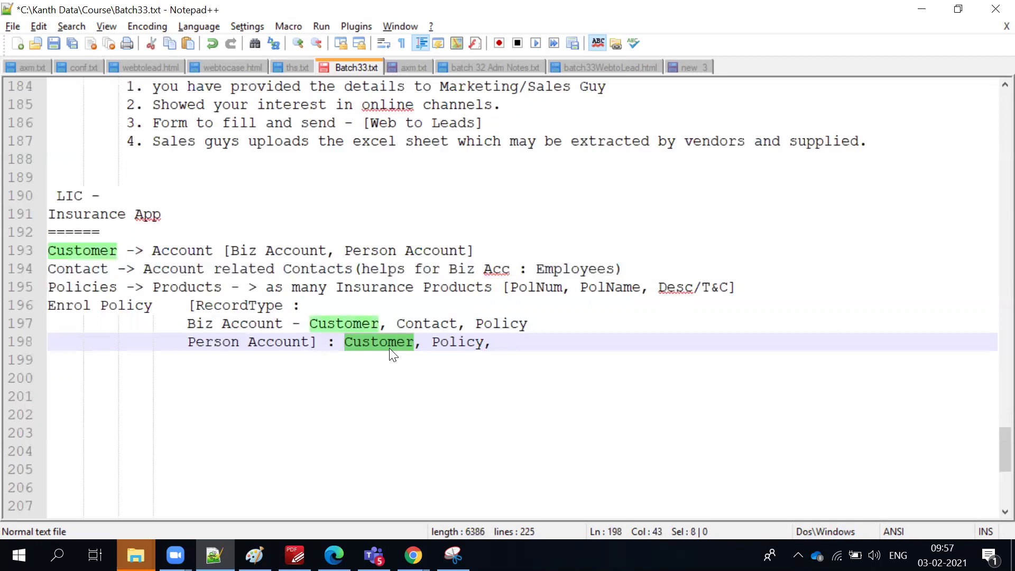
double_click(449, 345)
left_click(554, 345)
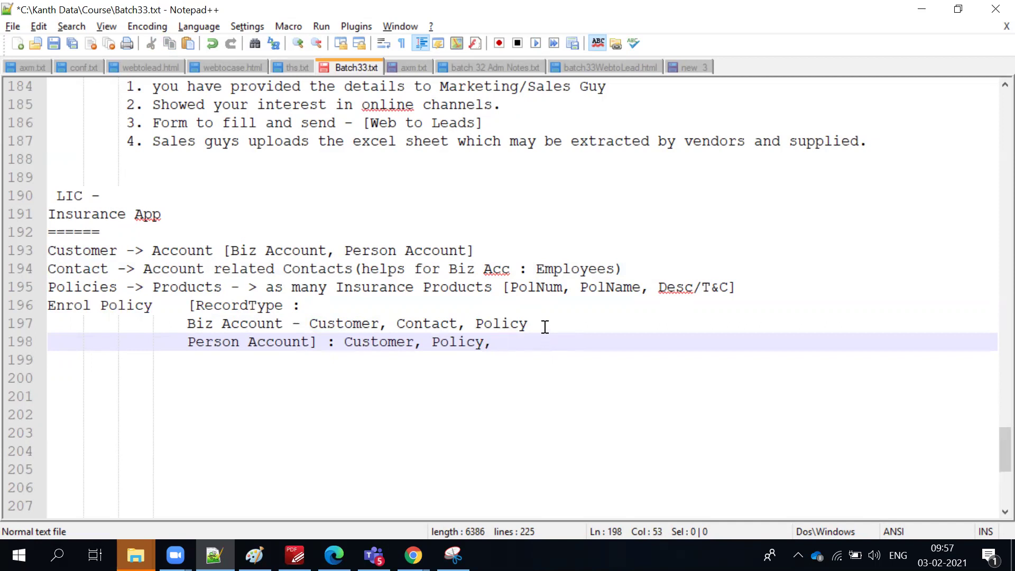
left_click(544, 325)
left_click(538, 328)
type(",")
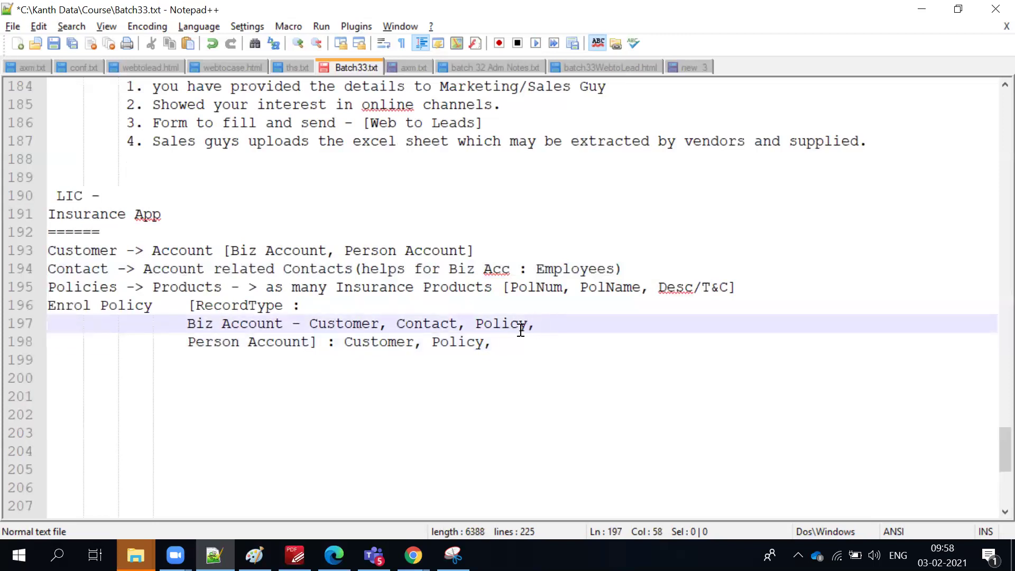
type(" Duration")
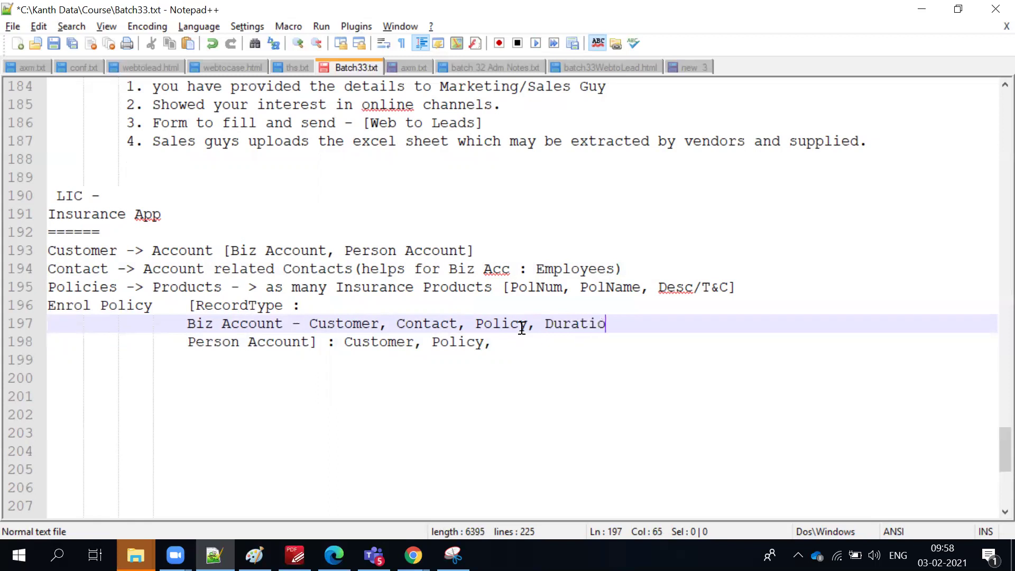
key("BackSpace")
type(", Insu")
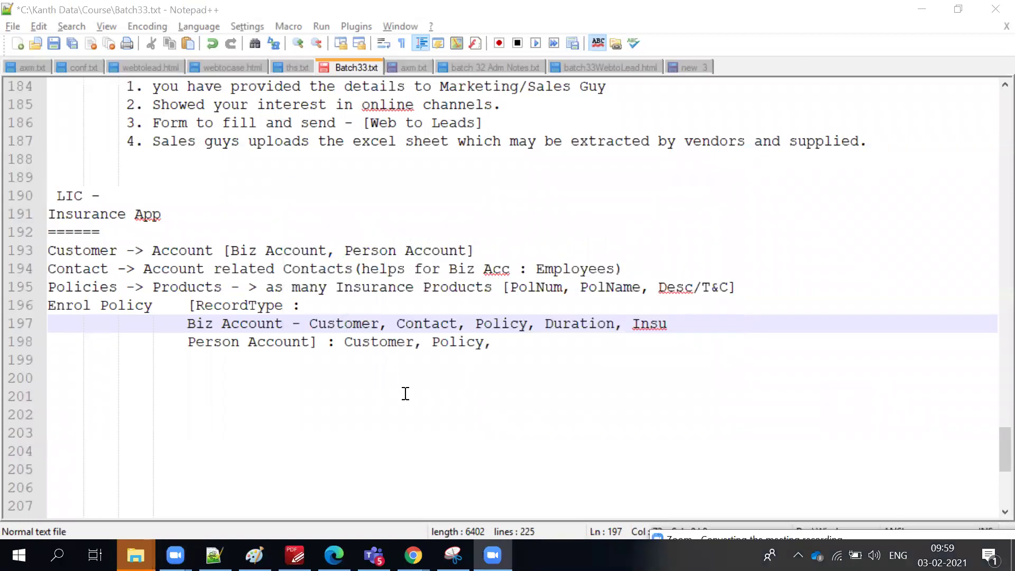
Switch to Salesforce in Chrome and start a new customer contact from the McDonalds Hyderabad Kukatpally account
left_click(392, 394)
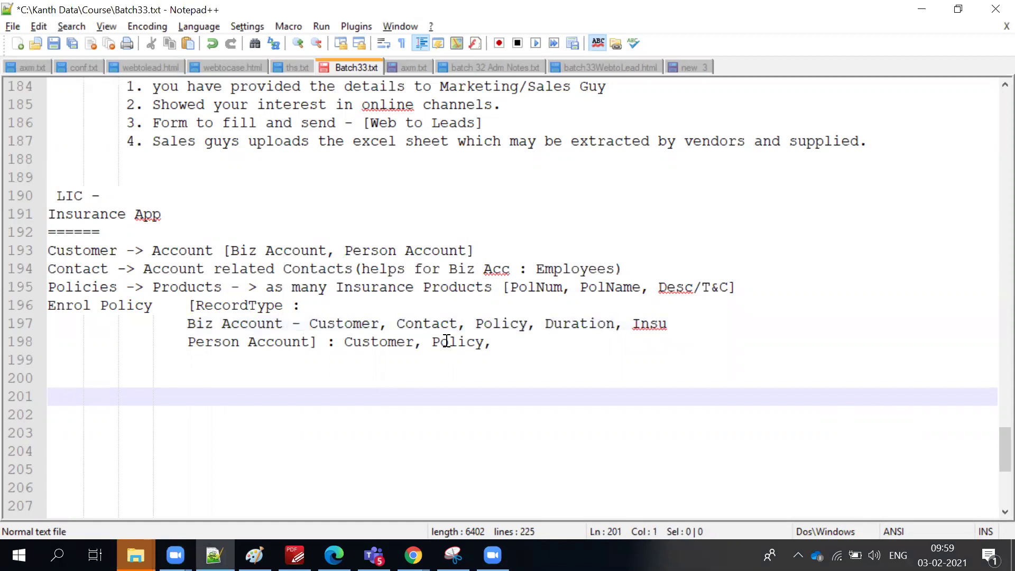
double_click(98, 269)
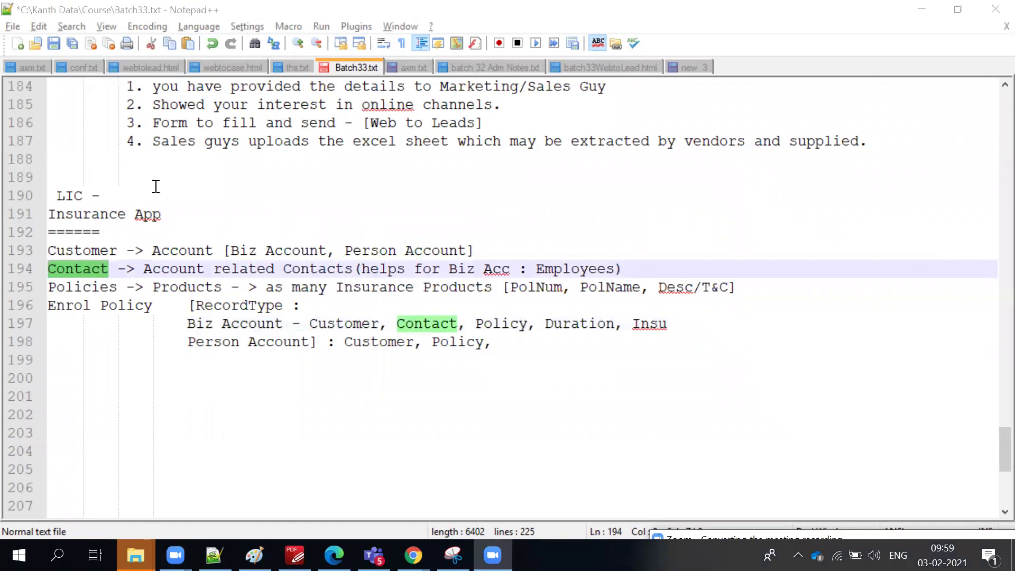
key("alt+Tab")
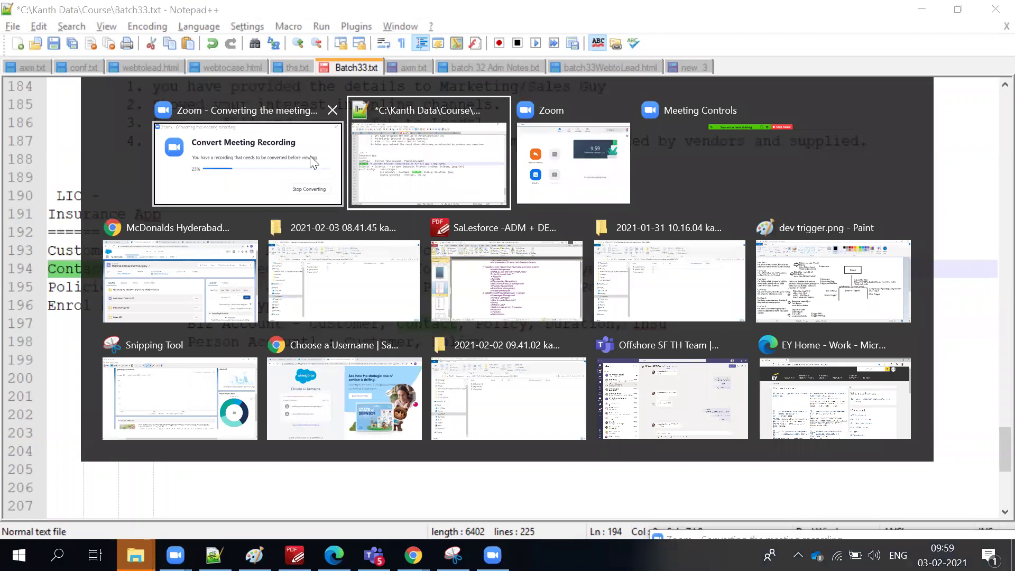
left_click(216, 275)
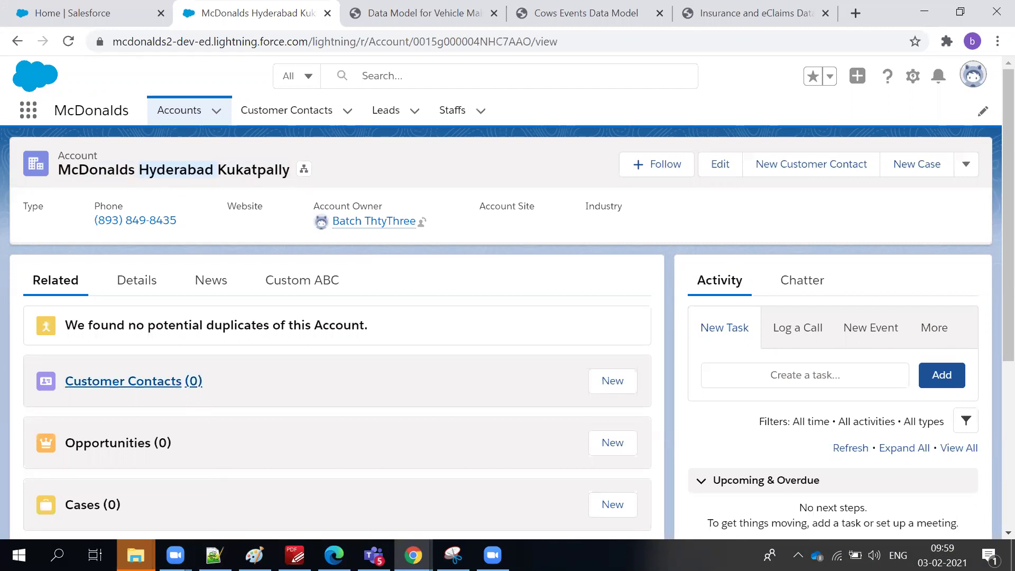
left_click(614, 392)
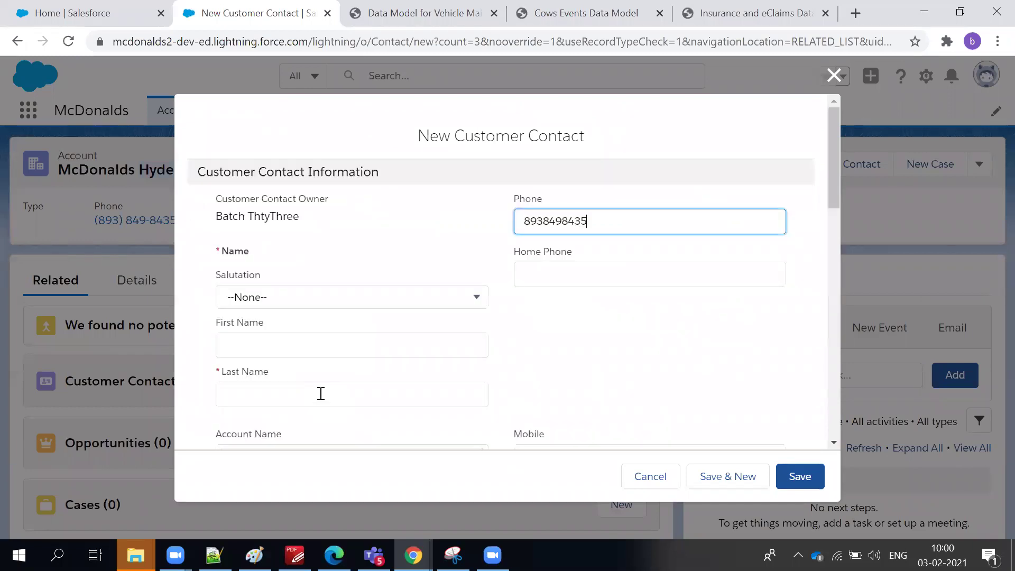
Choose Mr. as the salutation and examine the contact form's name, account, title and address fields
left_click(259, 296)
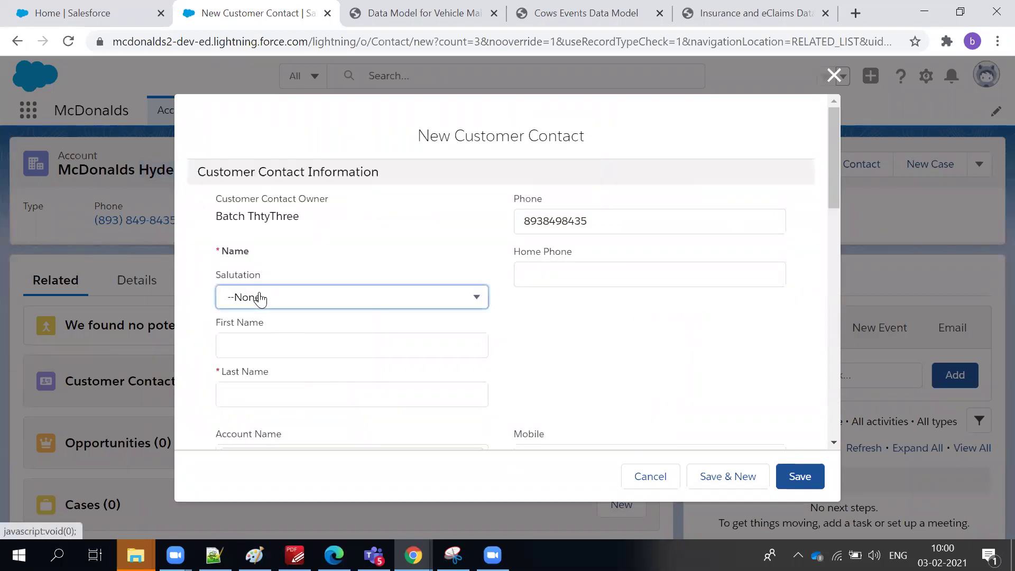
left_click(258, 321)
left_click(263, 344)
left_click(264, 395)
scroll(468, 294, "down", 1)
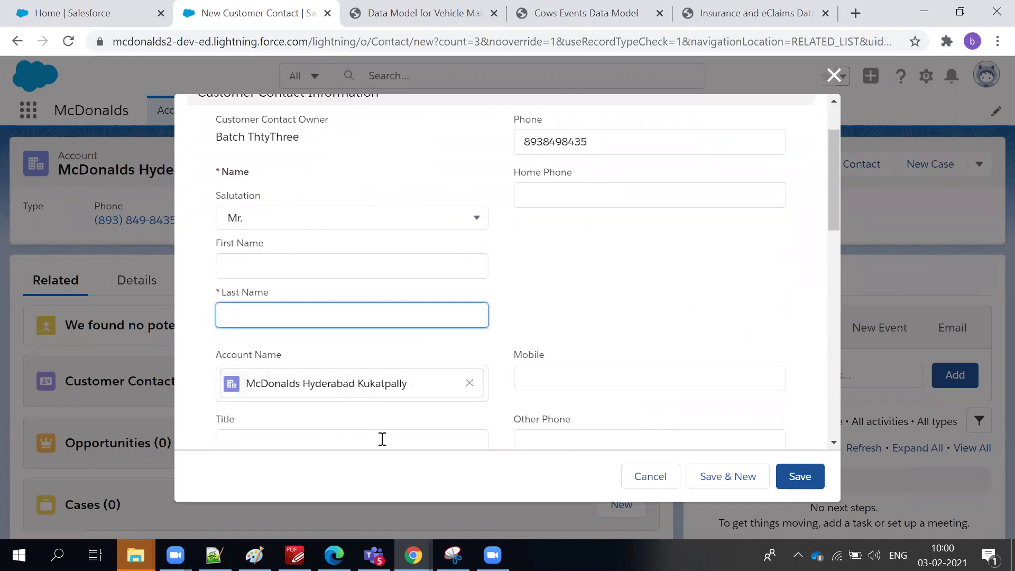
scroll(423, 421, "down", 3)
left_click(298, 291)
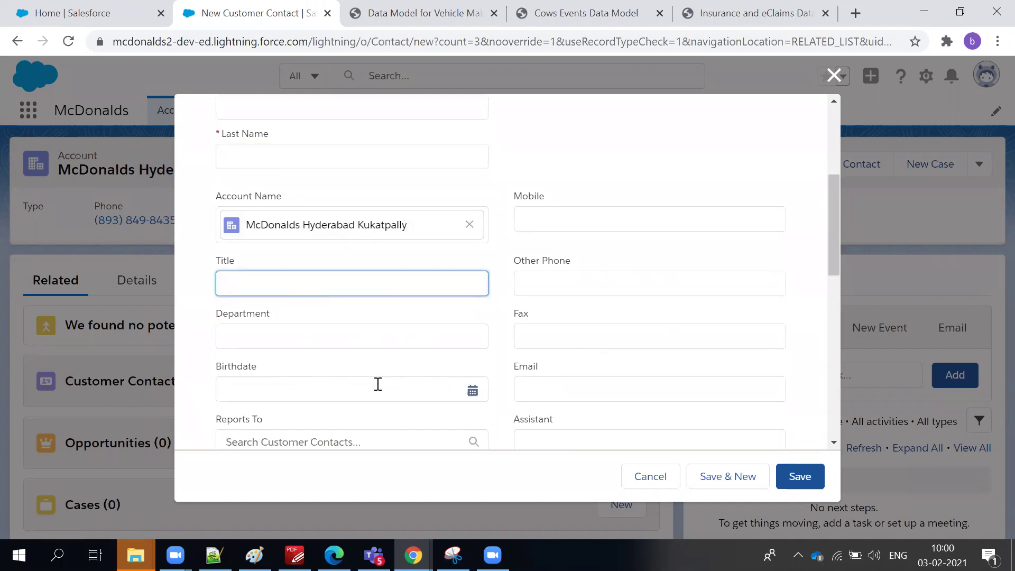
scroll(478, 381, "down", 5)
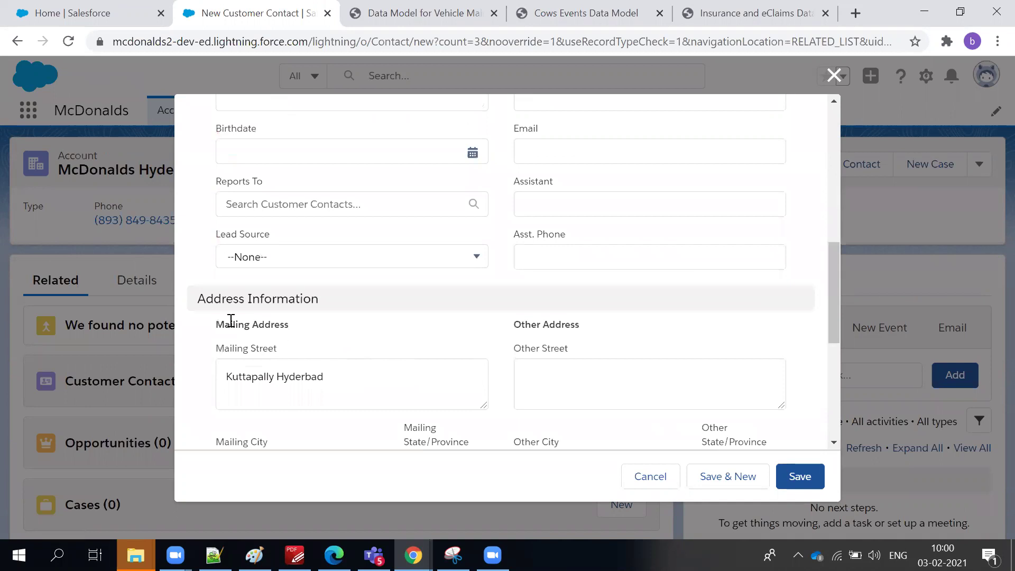
scroll(597, 421, "up", 5)
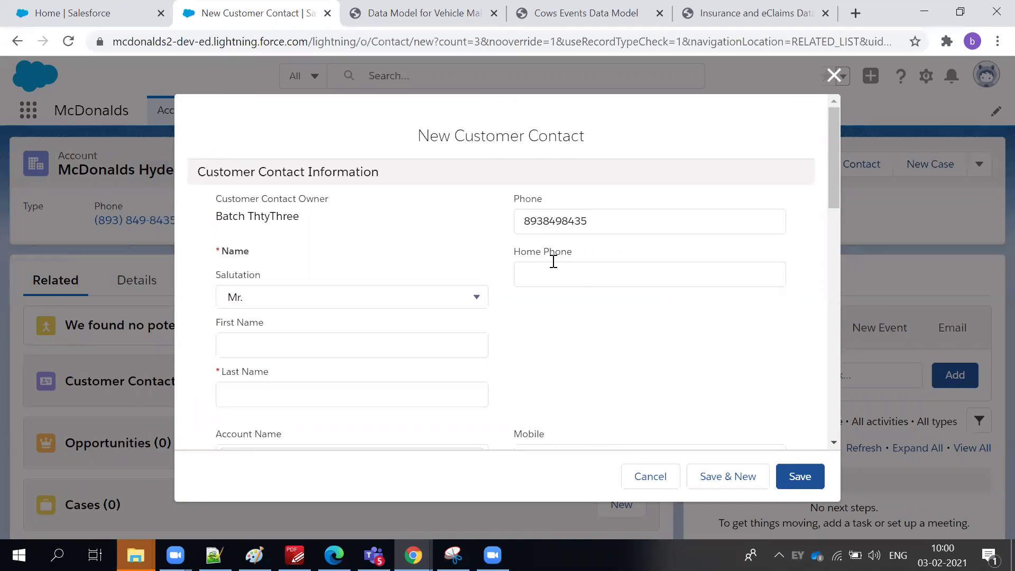
Review the contact form from its heading through the title, Reports To and Lead Source fields, and close it without saving
double_click(529, 134)
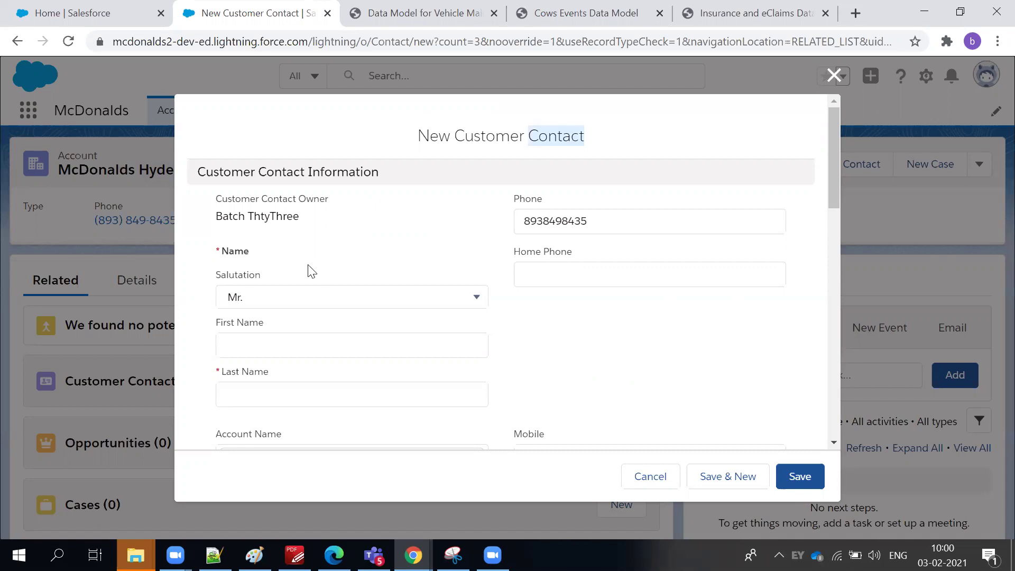
scroll(299, 295, "down", 1)
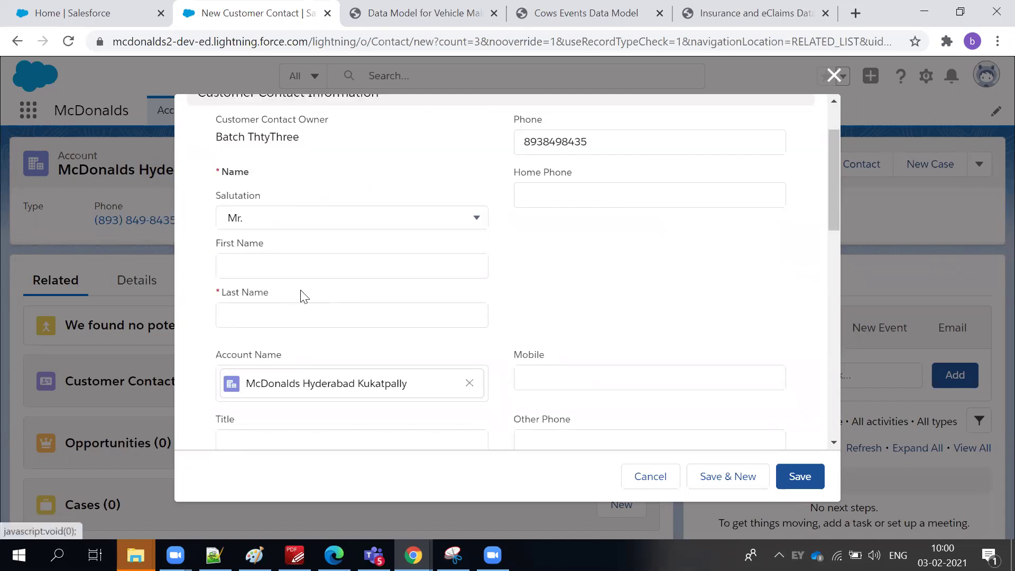
scroll(304, 296, "down", 1)
left_click(279, 361)
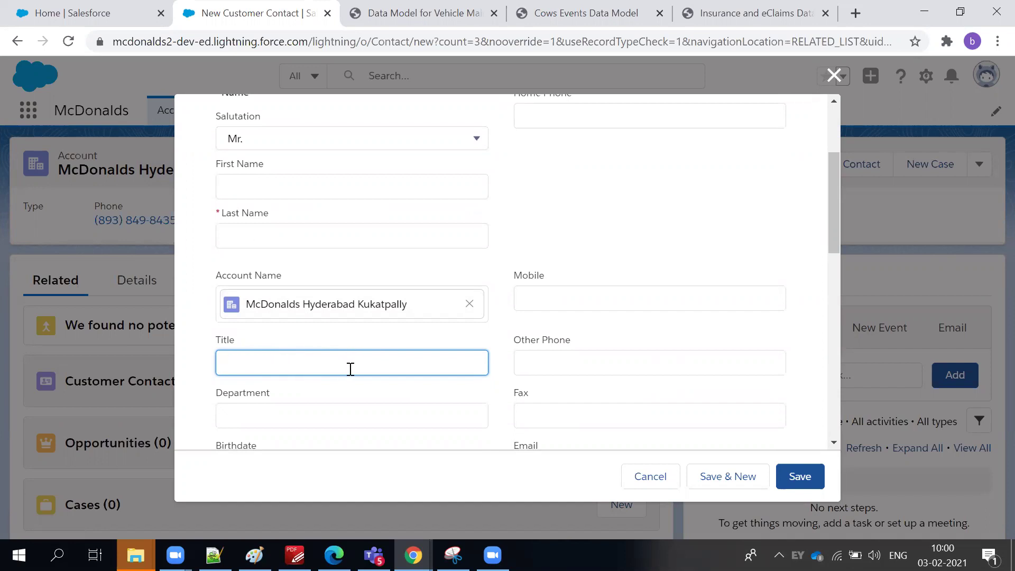
scroll(348, 407, "down", 5)
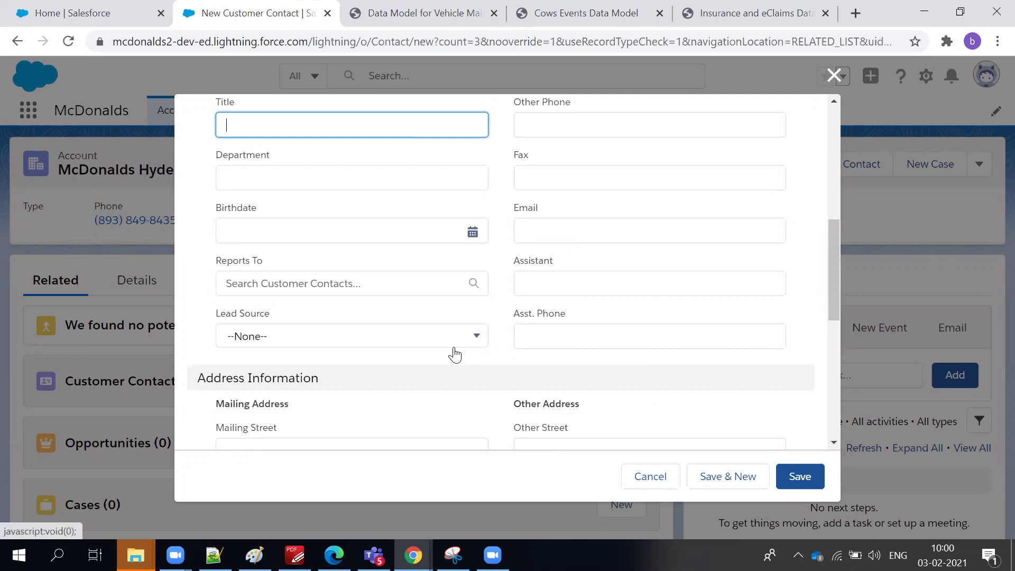
scroll(474, 354, "up", 5)
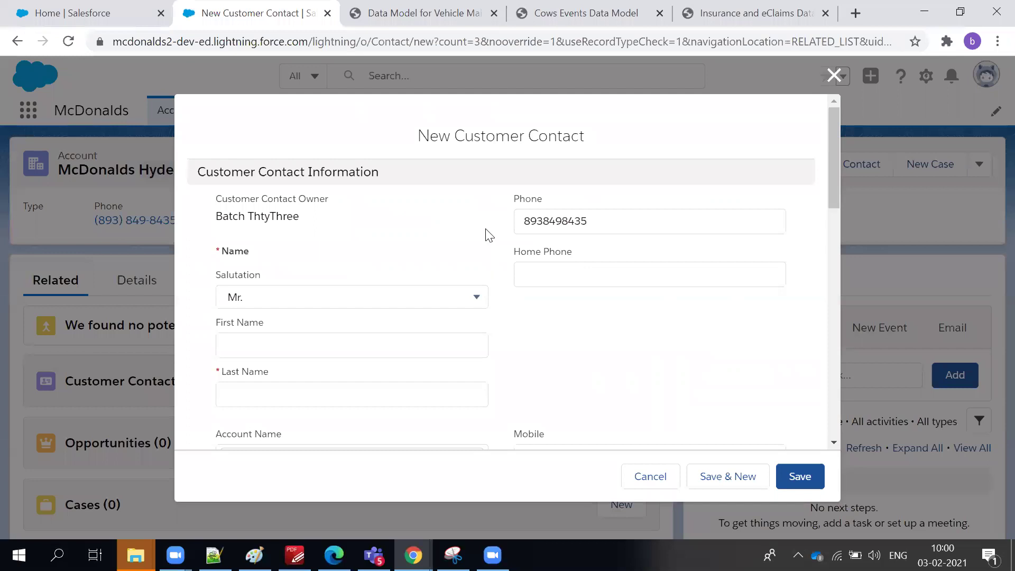
triple_click(573, 135)
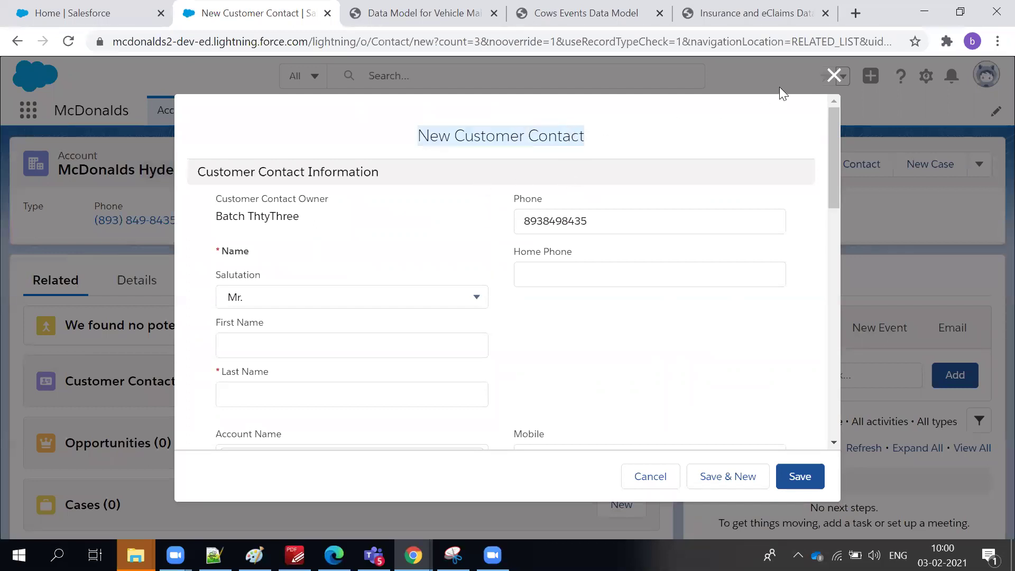
left_click(834, 75)
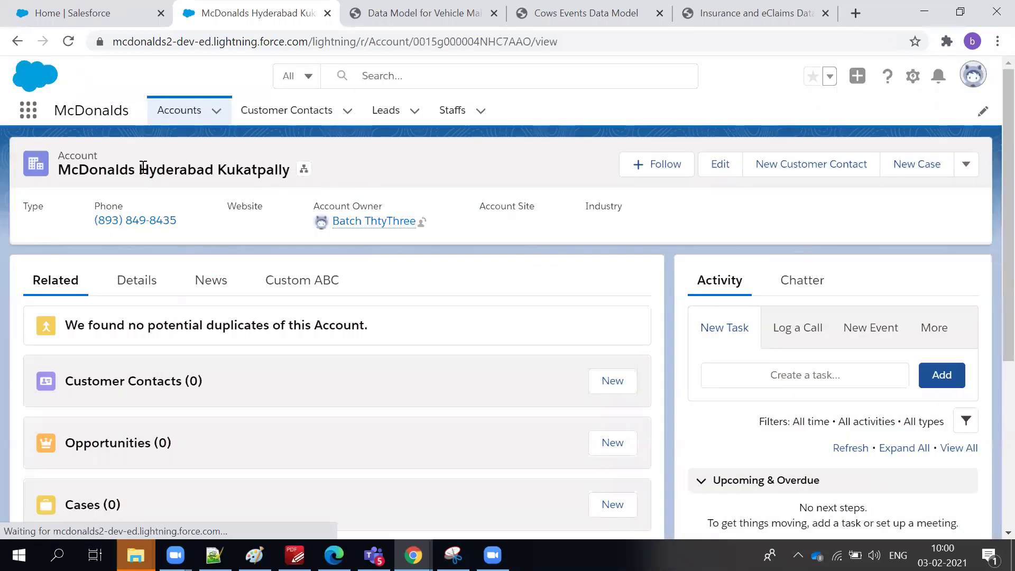
Inspect the account record's heading, switch back to the notes in Notepad++ and highlight Contact for comparison
double_click(85, 149)
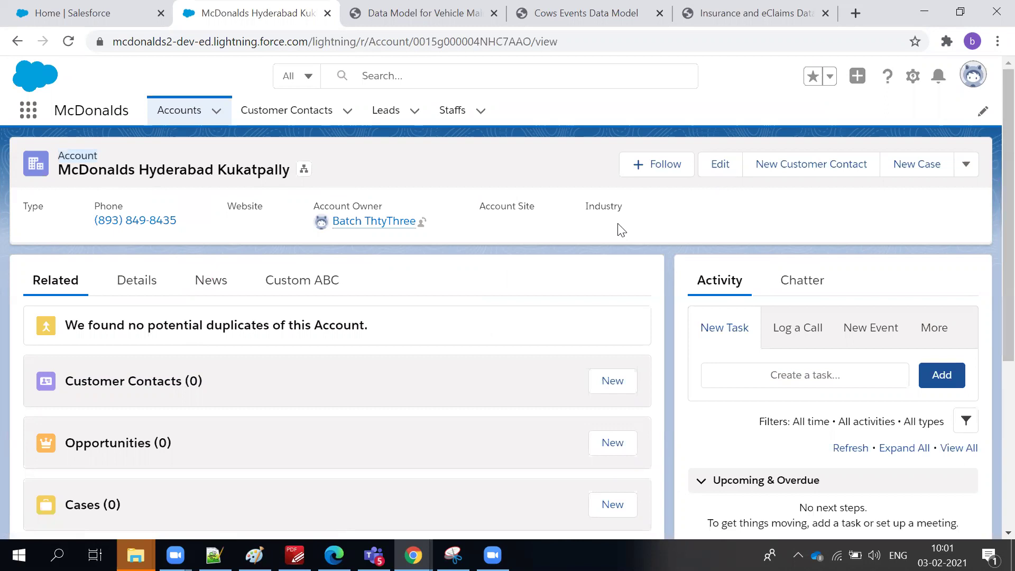
left_click(434, 165)
mouse_move(397, 221)
left_click(83, 22)
left_click(245, 18)
left_click(213, 555)
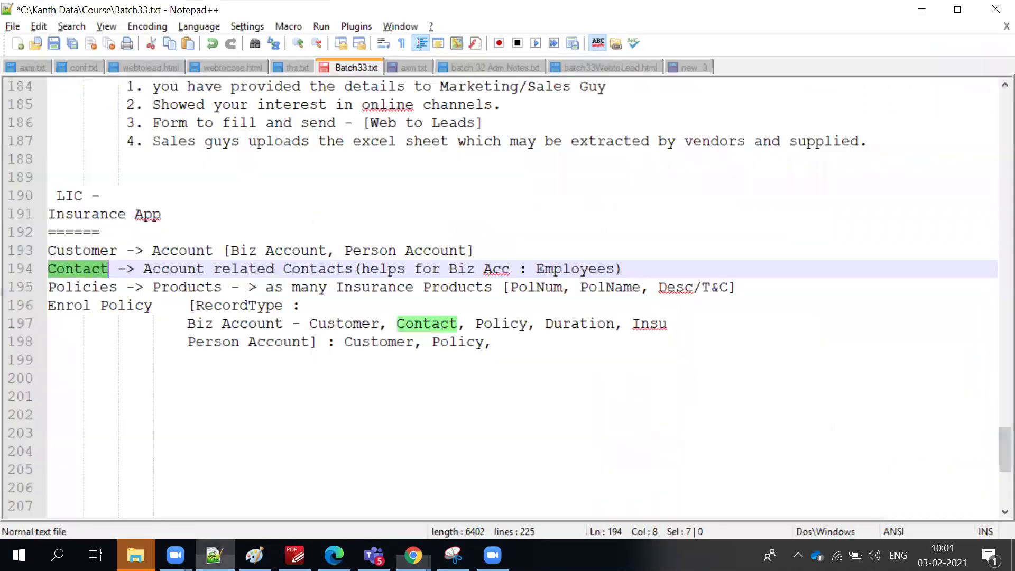
left_click(317, 449)
double_click(85, 270)
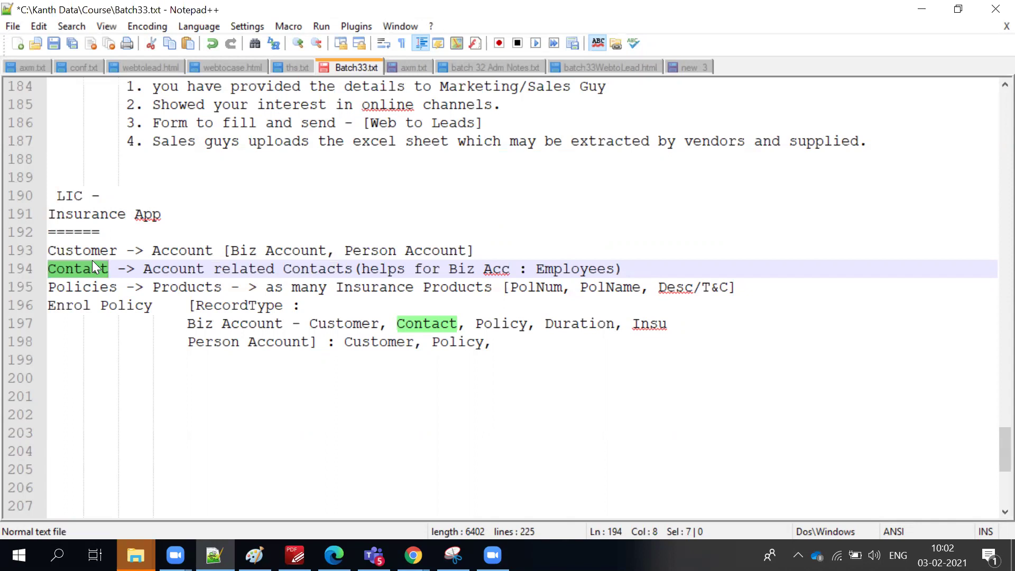
Switch to Salesforce in Chrome, start a new customer contact from the account's related list and examine the form's fields
key("alt+Tab")
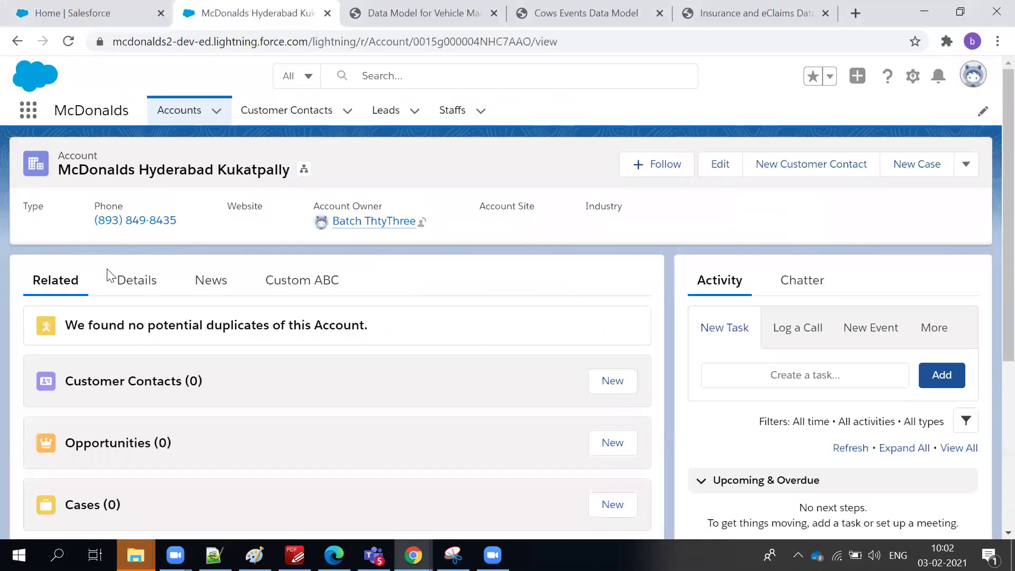
scroll(447, 277, "down", 2)
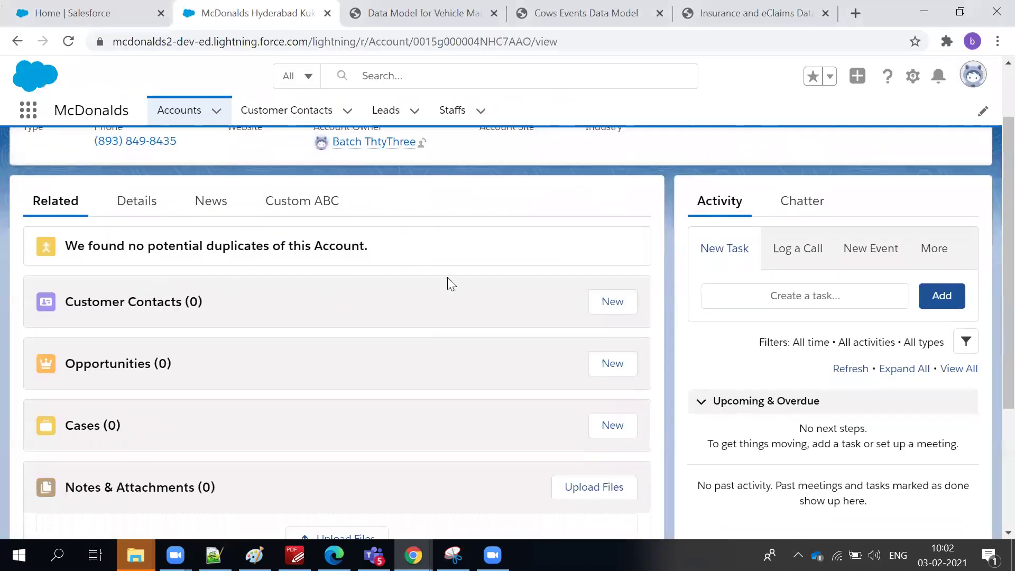
left_click(626, 305)
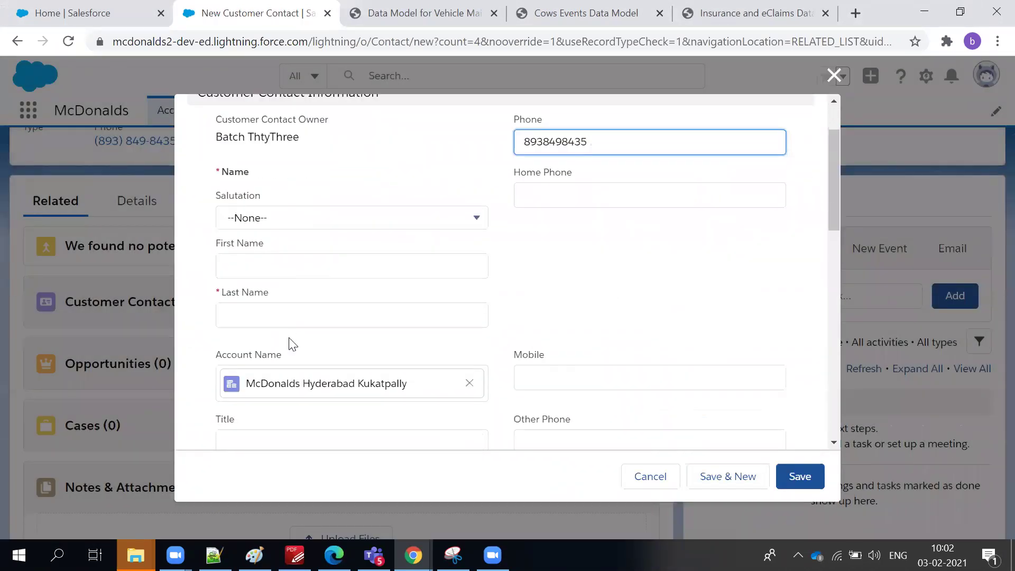
scroll(534, 266, "down", 3)
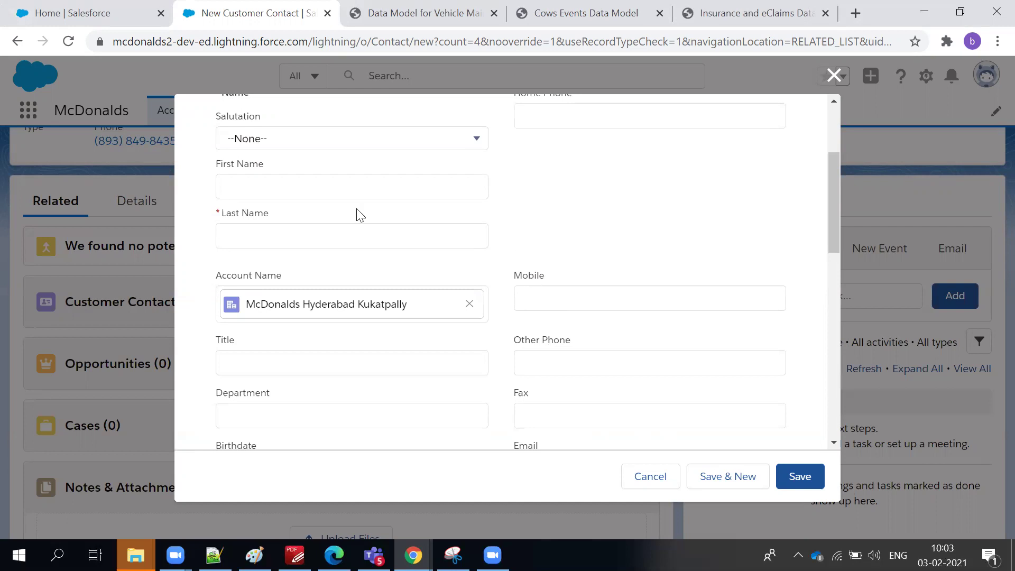
scroll(246, 325, "down", 3)
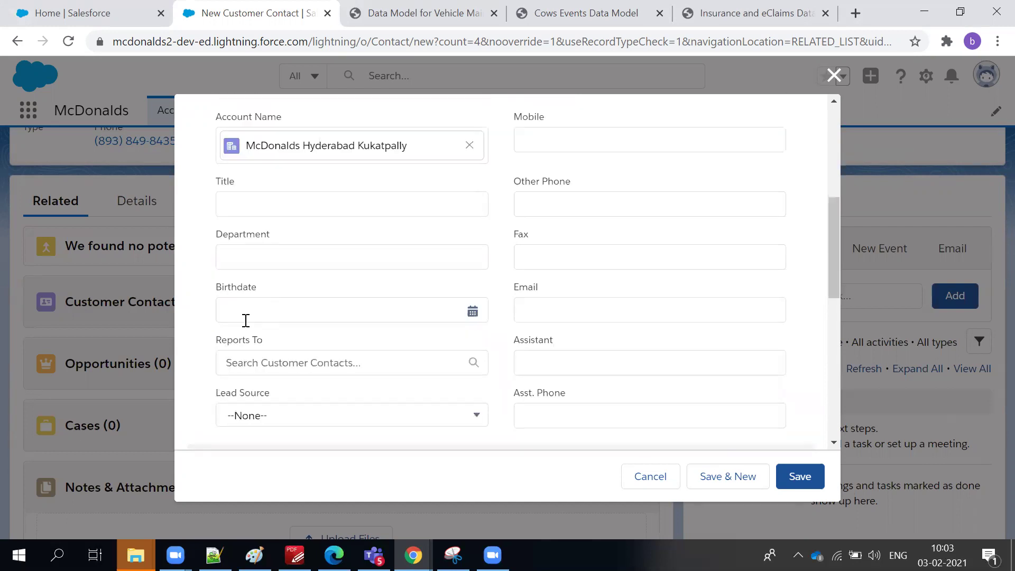
scroll(280, 166, "up", 6)
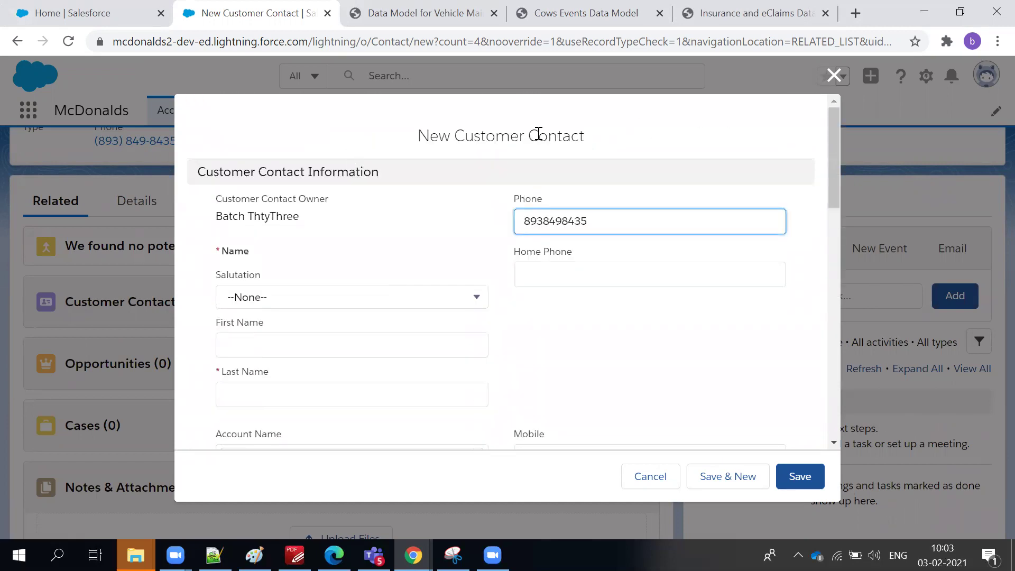
Review the contact form's Title, Department, Birthdate and phone fields, and close the form without saving
scroll(555, 212, "down", 3)
left_click(233, 363)
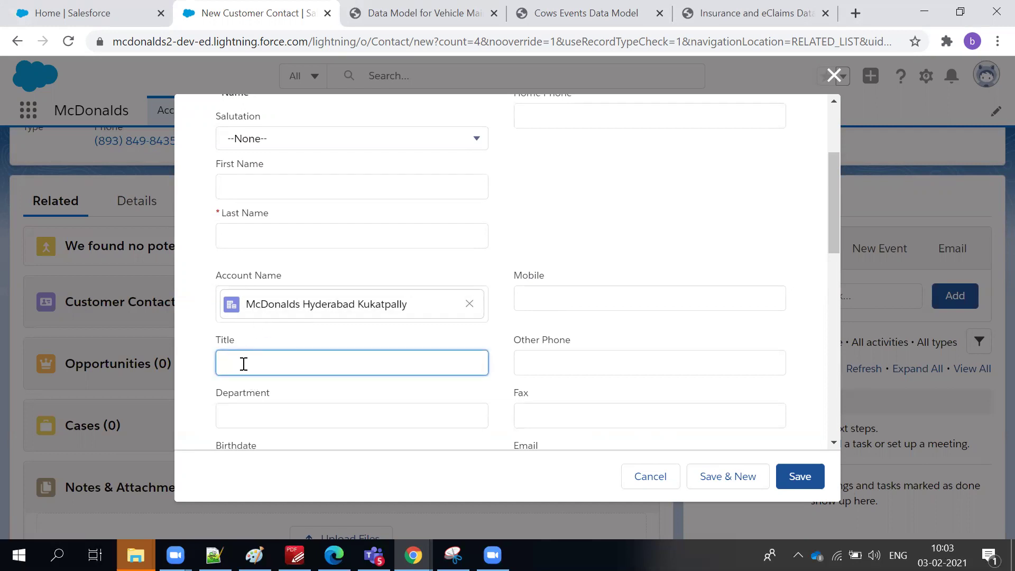
left_click(255, 413)
scroll(256, 414, "down", 1)
scroll(256, 414, "down", 1)
left_click(247, 312)
scroll(606, 210, "up", 1)
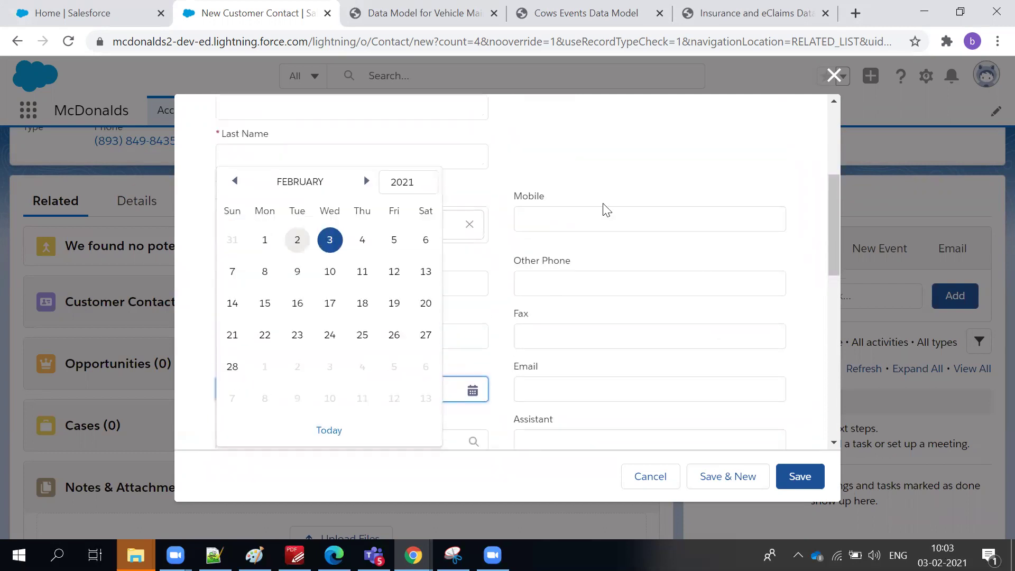
left_click(591, 170)
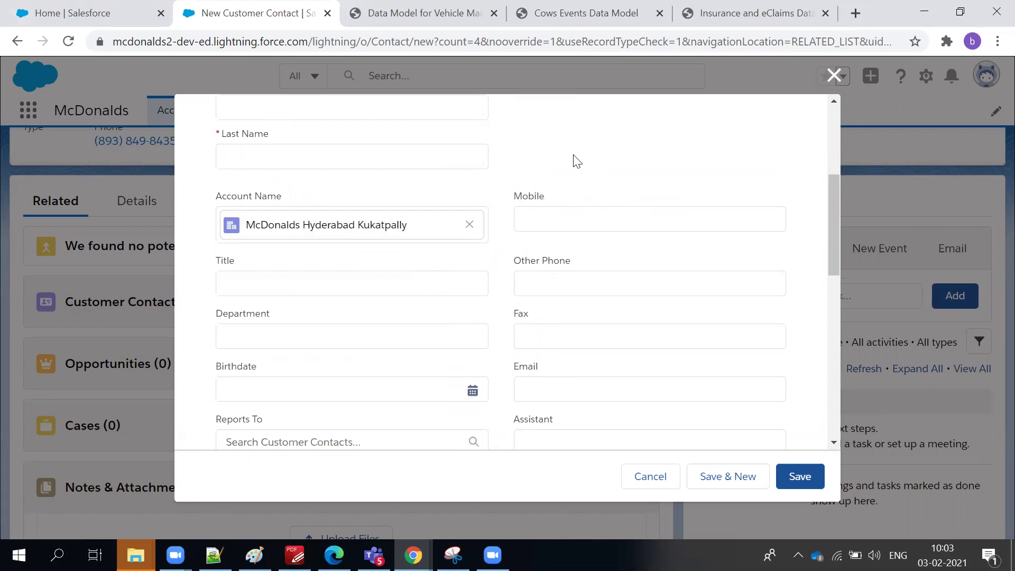
scroll(468, 266, "up", 2)
scroll(468, 266, "up", 1)
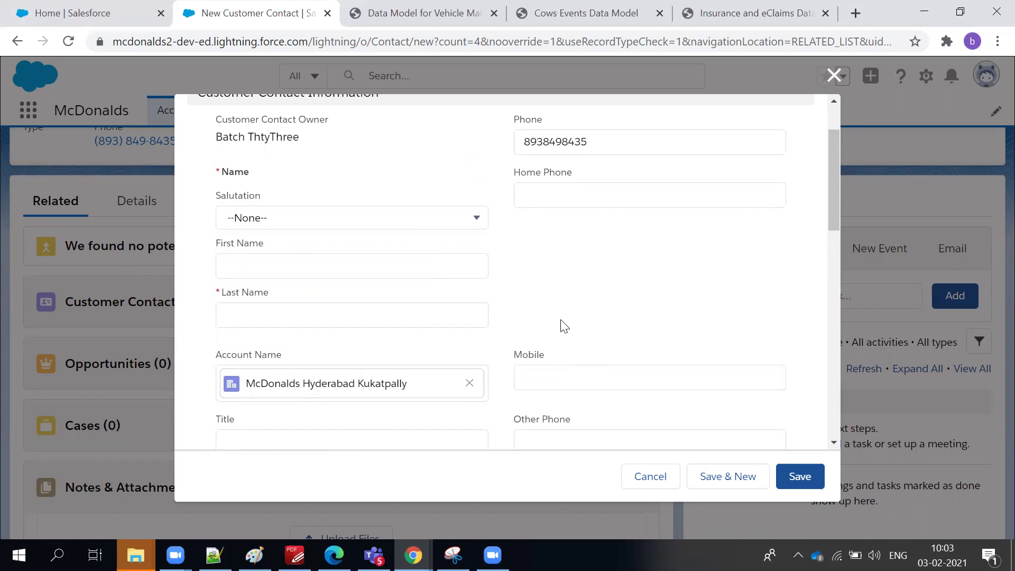
left_click(833, 78)
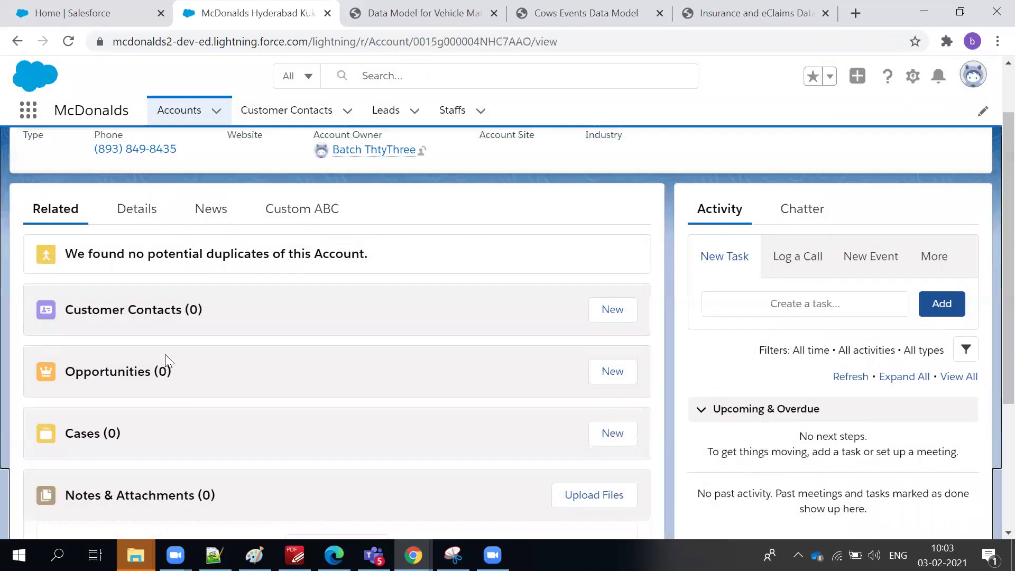
Switch back to the Notepad++ notes and highlight Contact and the Biz Account line's Customer, Contact and Policy fields for review
key("alt+Tab")
left_click(126, 305)
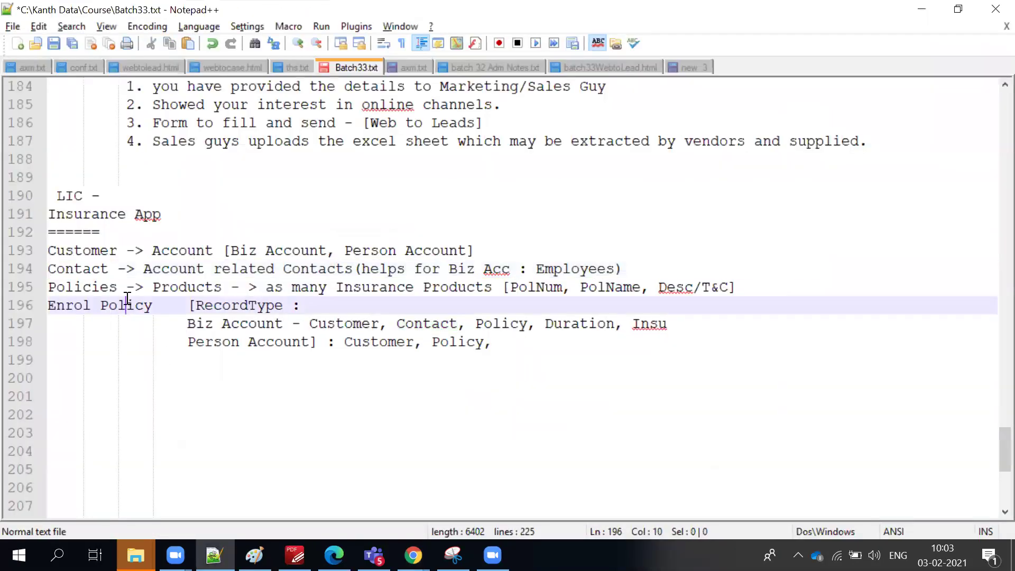
double_click(107, 272)
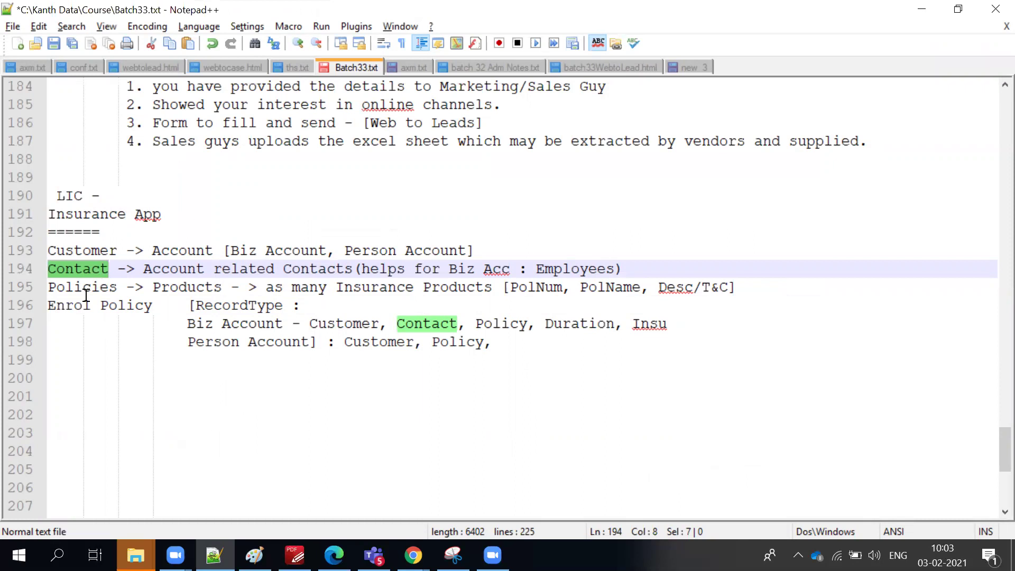
left_click(83, 341)
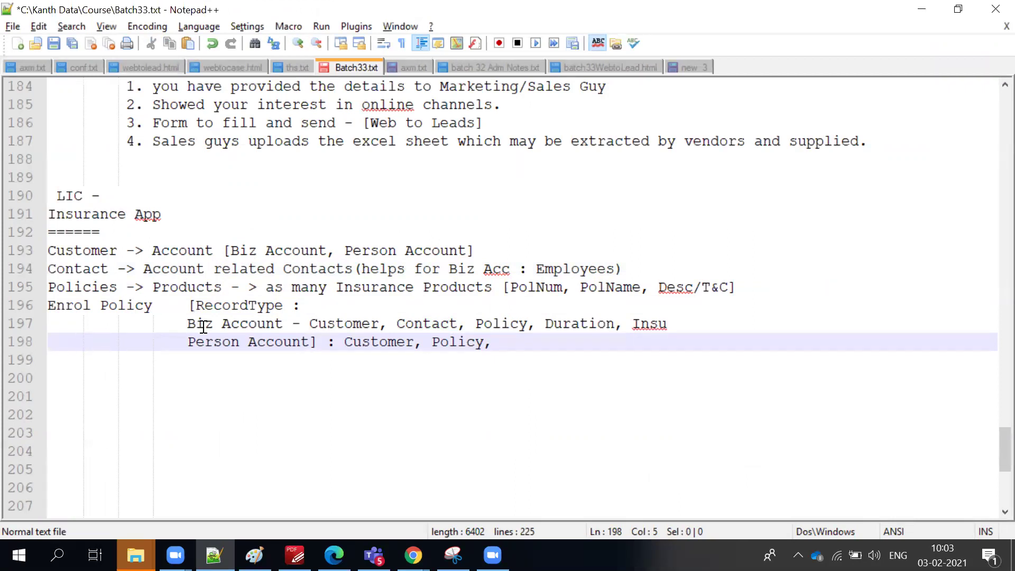
double_click(361, 326)
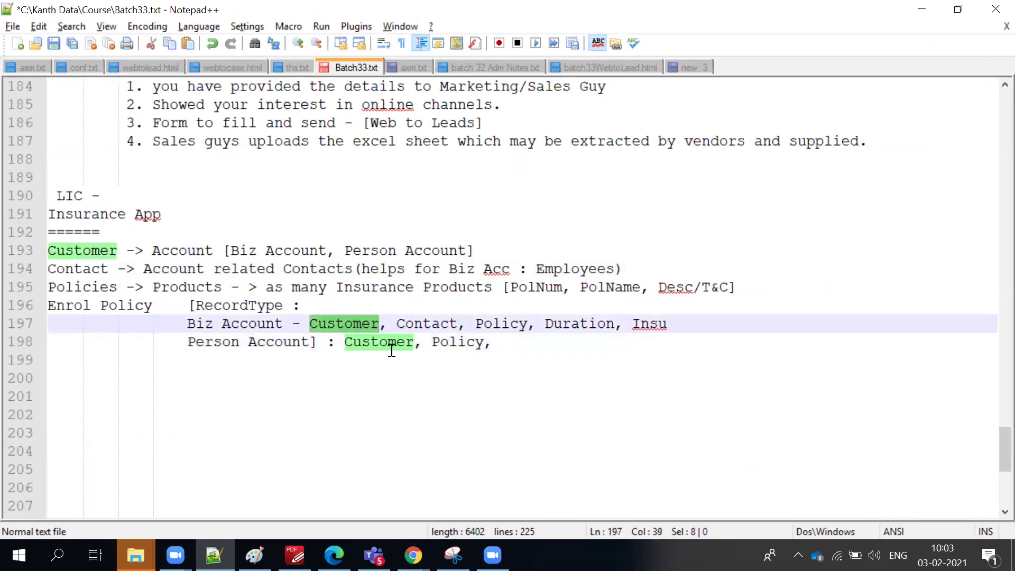
double_click(423, 324)
double_click(500, 324)
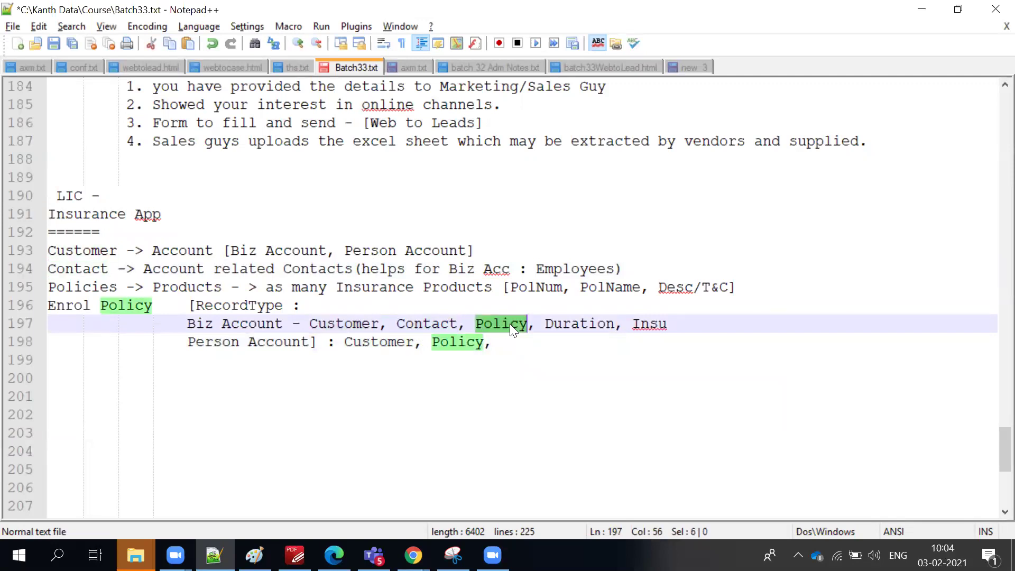
double_click(564, 324)
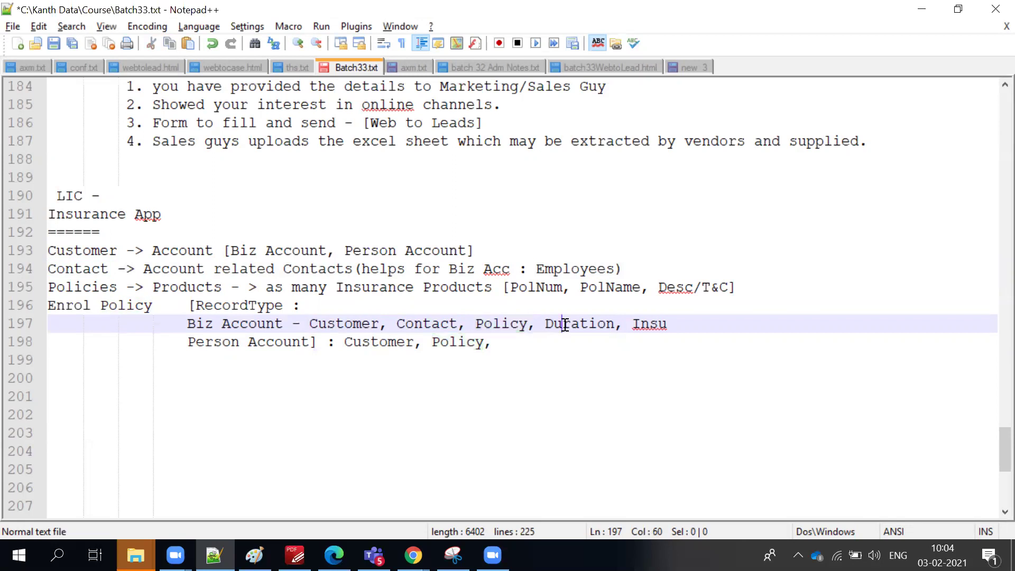
Complete the last field of the Biz Account line as Insurance Premium and review its Duration and premium entries
left_click(675, 323)
key("BackSpace")
type("rance Prem")
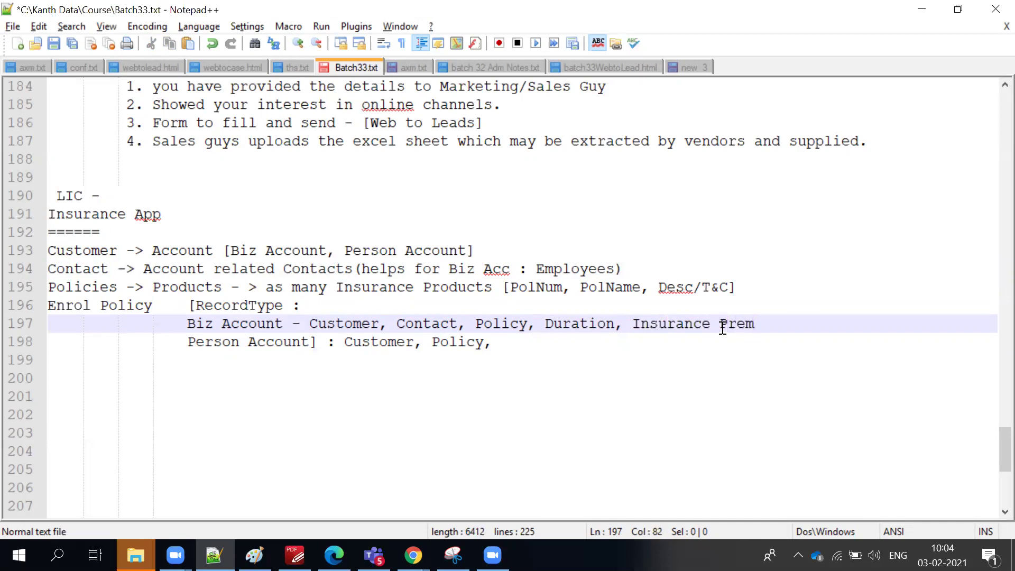
type("ium")
double_click(573, 324)
left_click(679, 327)
double_click(678, 328)
left_click(733, 324)
Insert an Enrol-date field followed by a comma before Duration in the Biz Account line
left_click(545, 324)
type("Enri")
key("BackSpace")
type("oll")
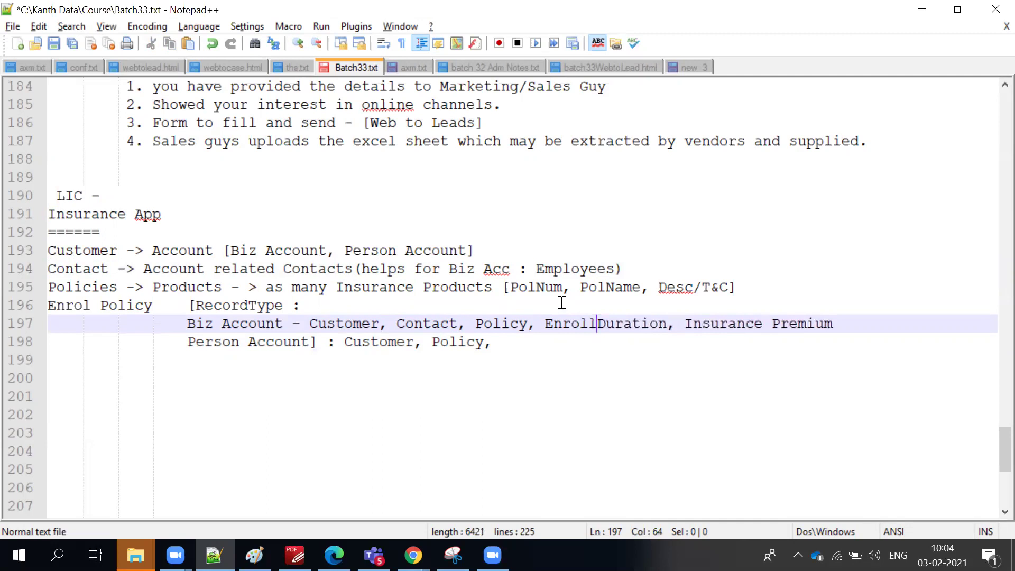
type("-date")
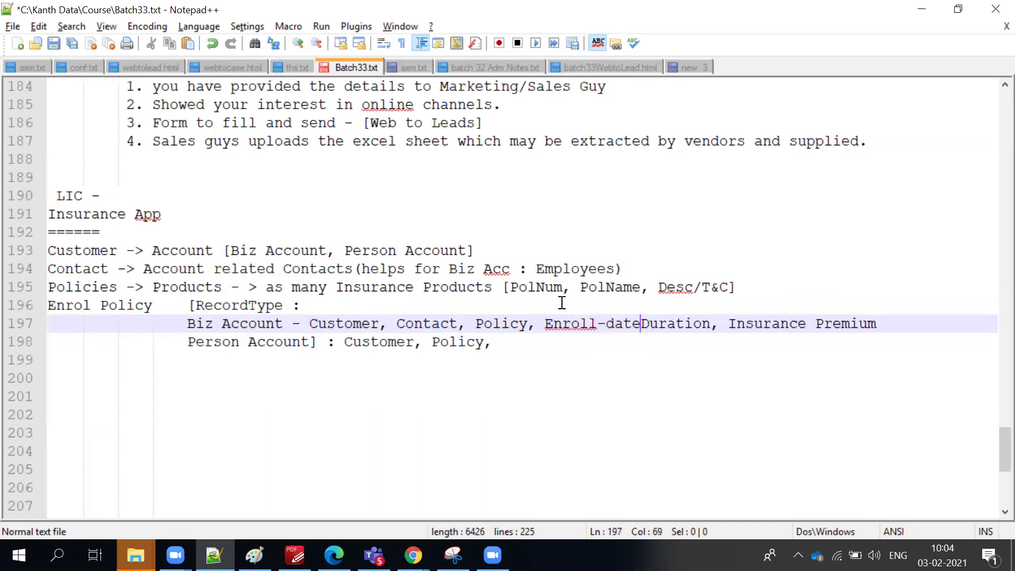
type(",")
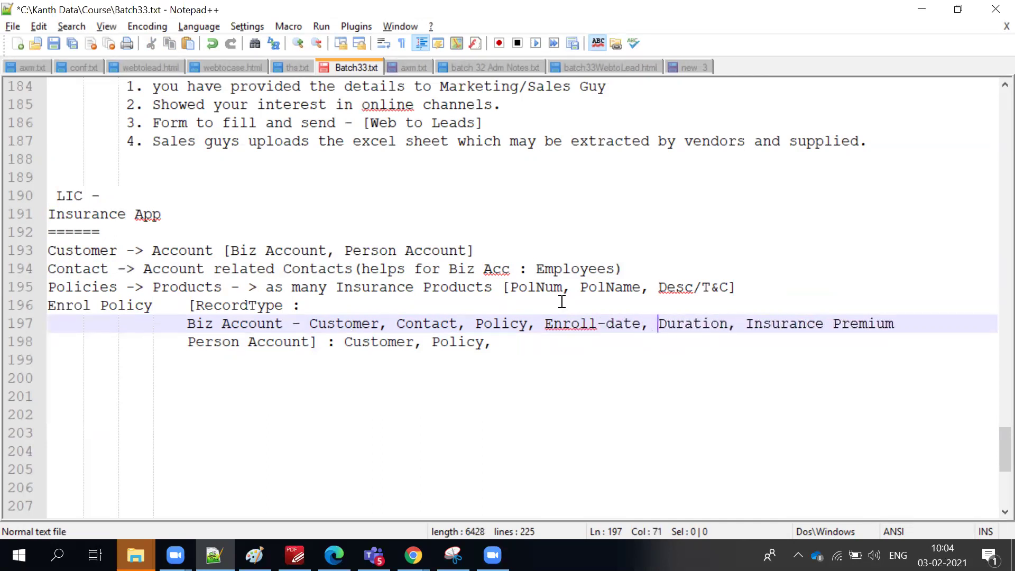
double_click(618, 321)
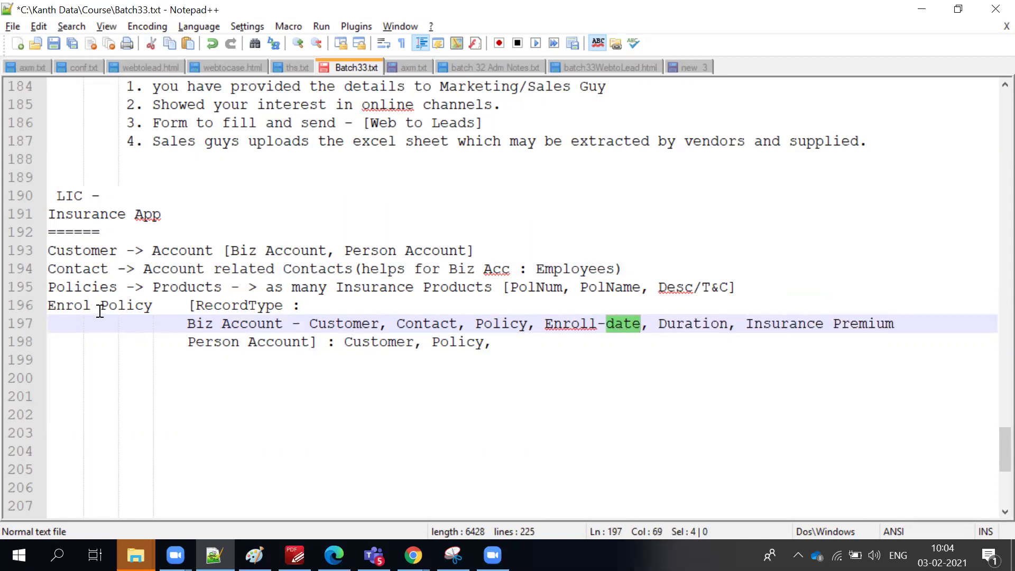
left_click(590, 324)
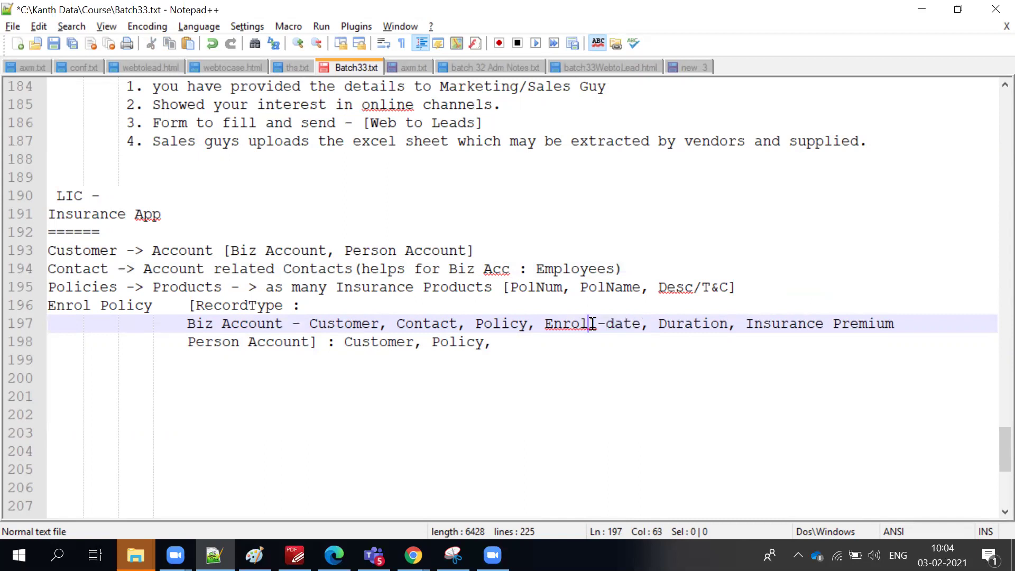
key("Delete")
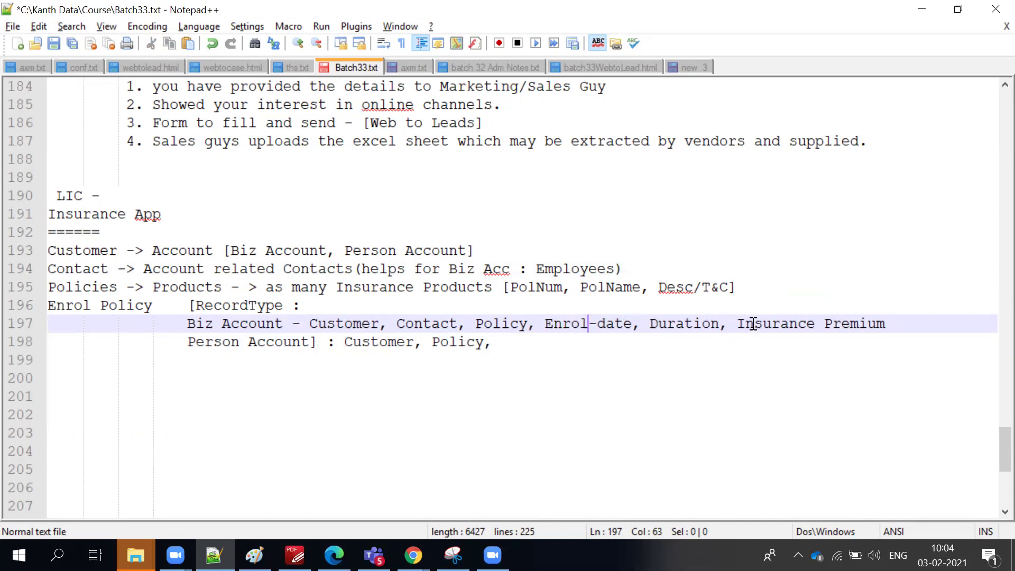
Append the example value -5years to the Duration field in the Biz Account line
left_click(720, 323)
type("-")
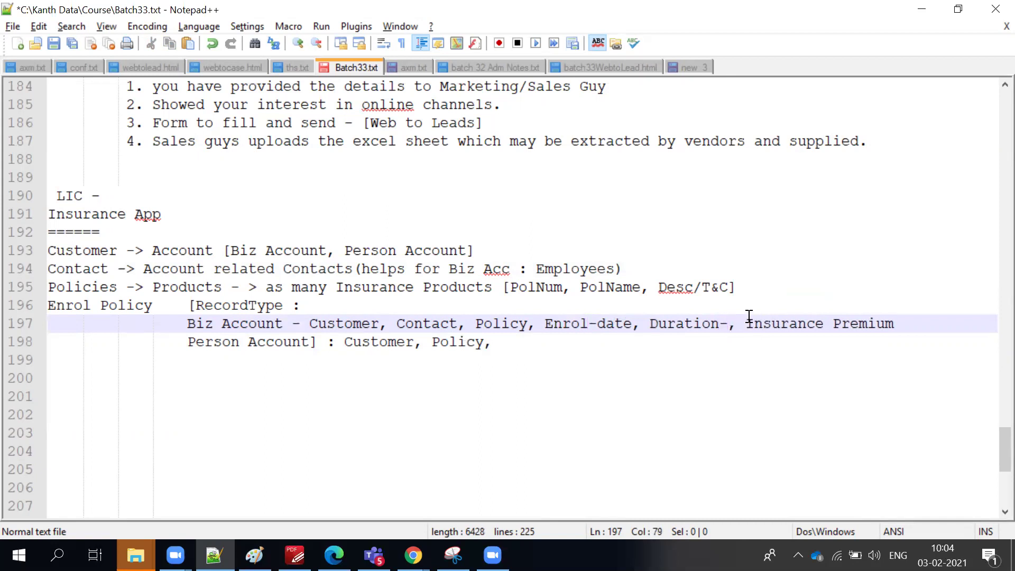
type("5")
type("years")
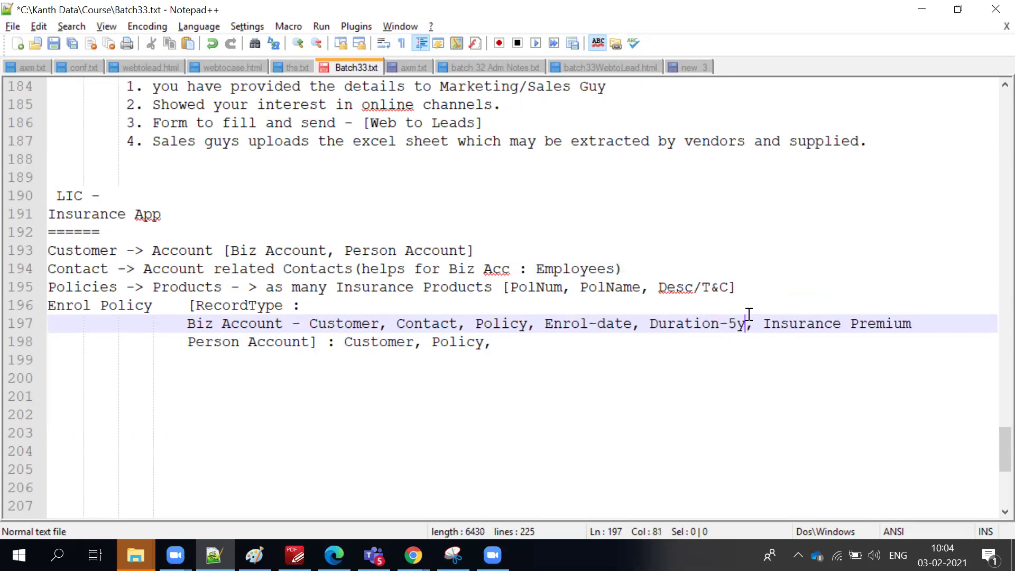